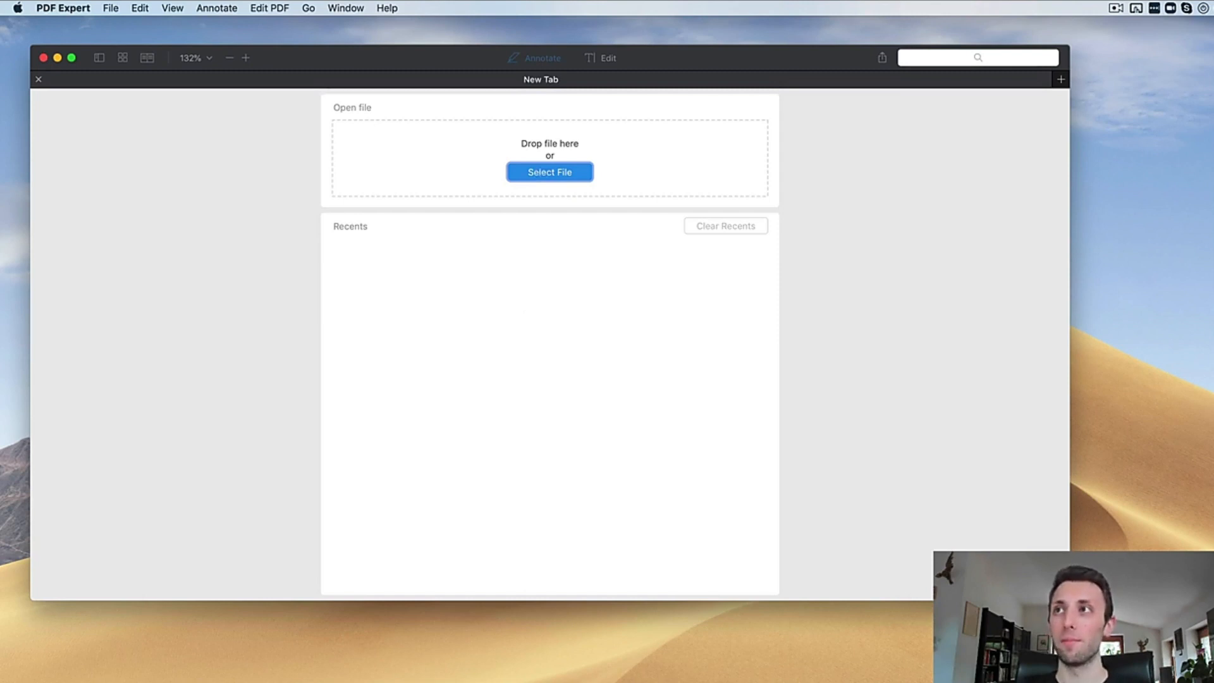
Open iMac.pdf, then close it and remove iMac from the recent files list.
mouse_move(1131, 126)
mouse_down()
mouse_move(967, 161)
mouse_move(737, 366)
mouse_move(710, 307)
mouse_move(544, 320)
mouse_move(538, 332)
mouse_move(634, 345)
mouse_move(620, 265)
mouse_up()
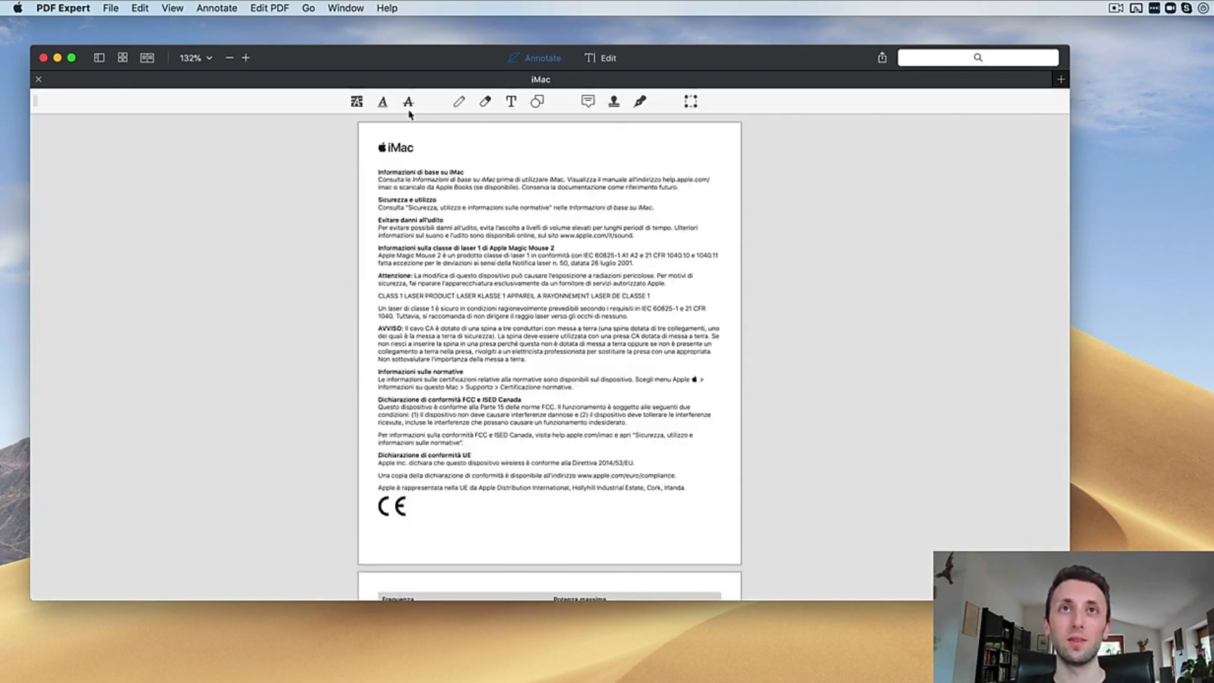
click(38, 79)
right_click(385, 304)
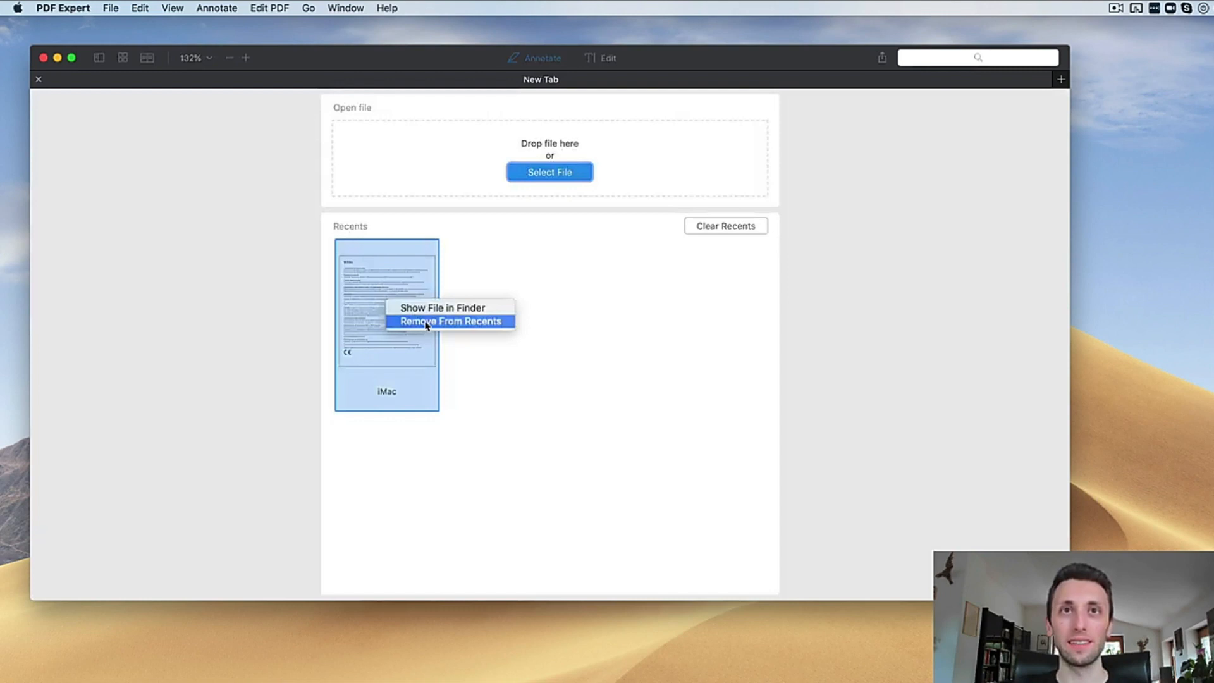
click(427, 322)
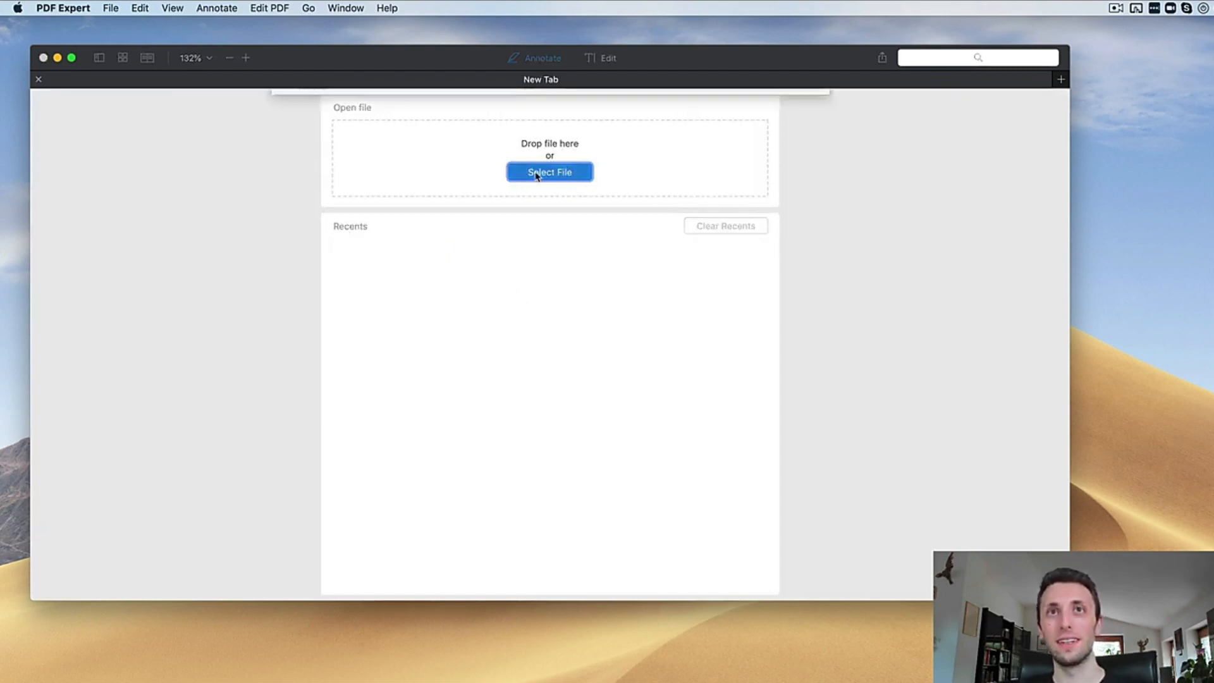
Reopen iMac.pdf from the Desktop folder.
click(536, 174)
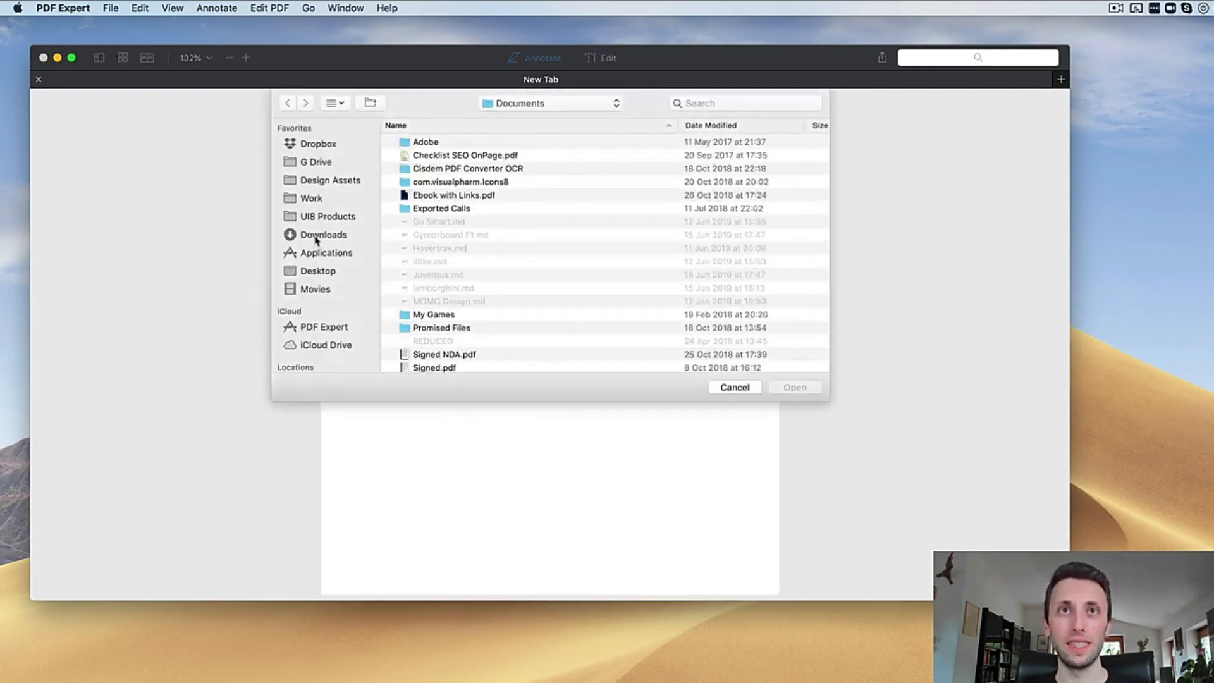
click(317, 271)
click(454, 159)
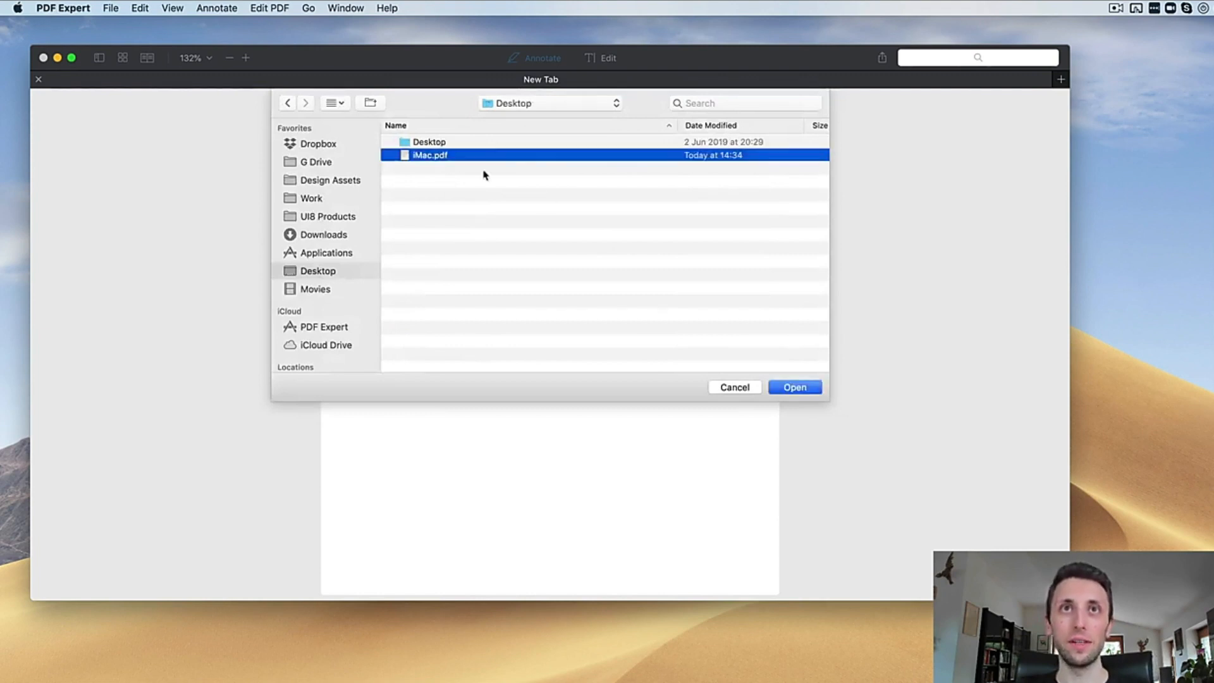
click(807, 392)
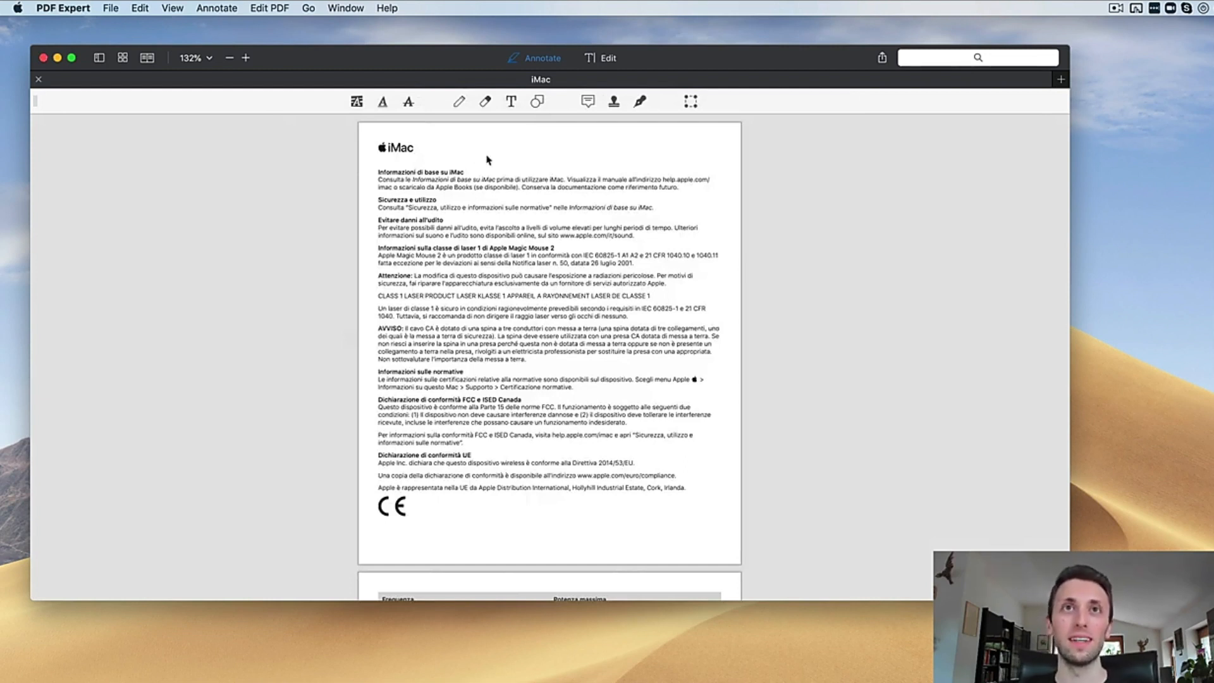
Bookmark the first page of iMac.pdf as 'Page 1' and jump to it from the Bookmarks sidebar.
scroll(485, 158, down, 15)
scroll(491, 187, up, 15)
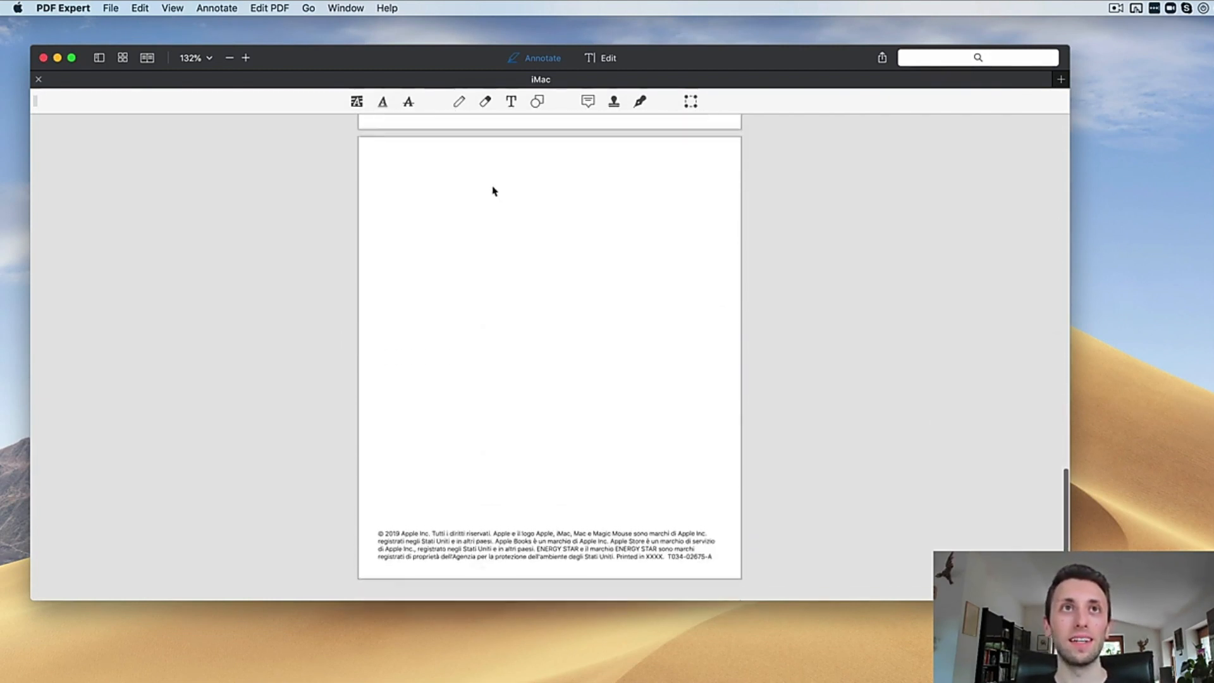
click(100, 59)
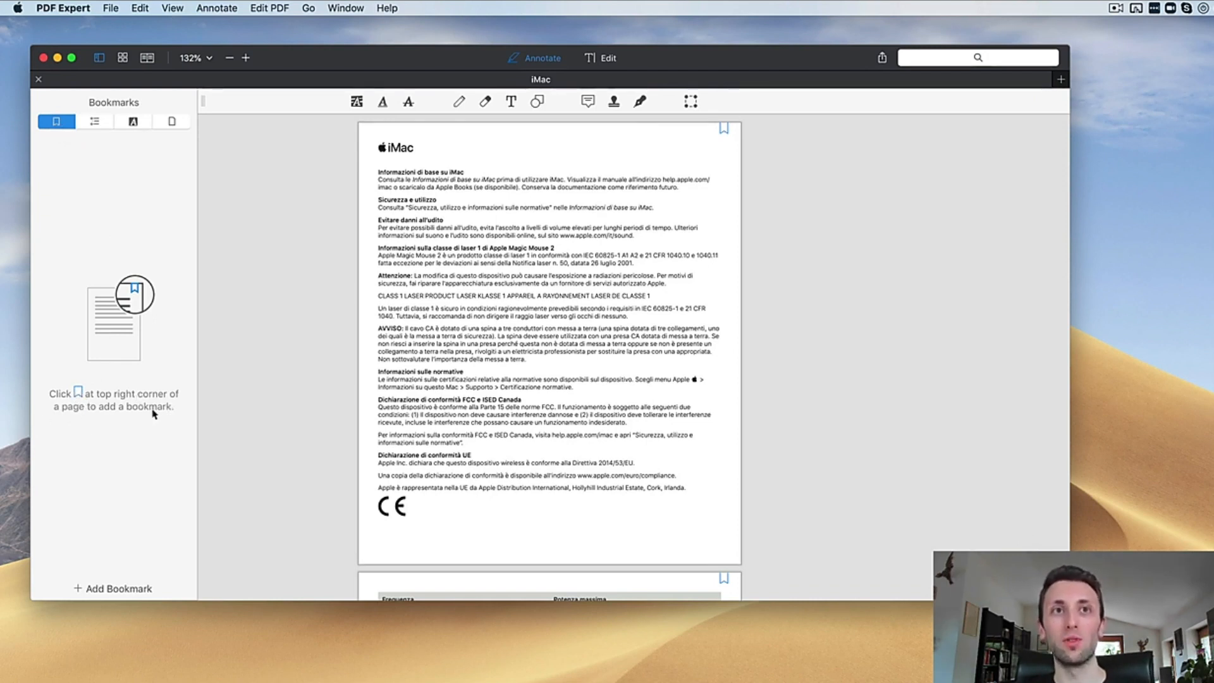
click(724, 129)
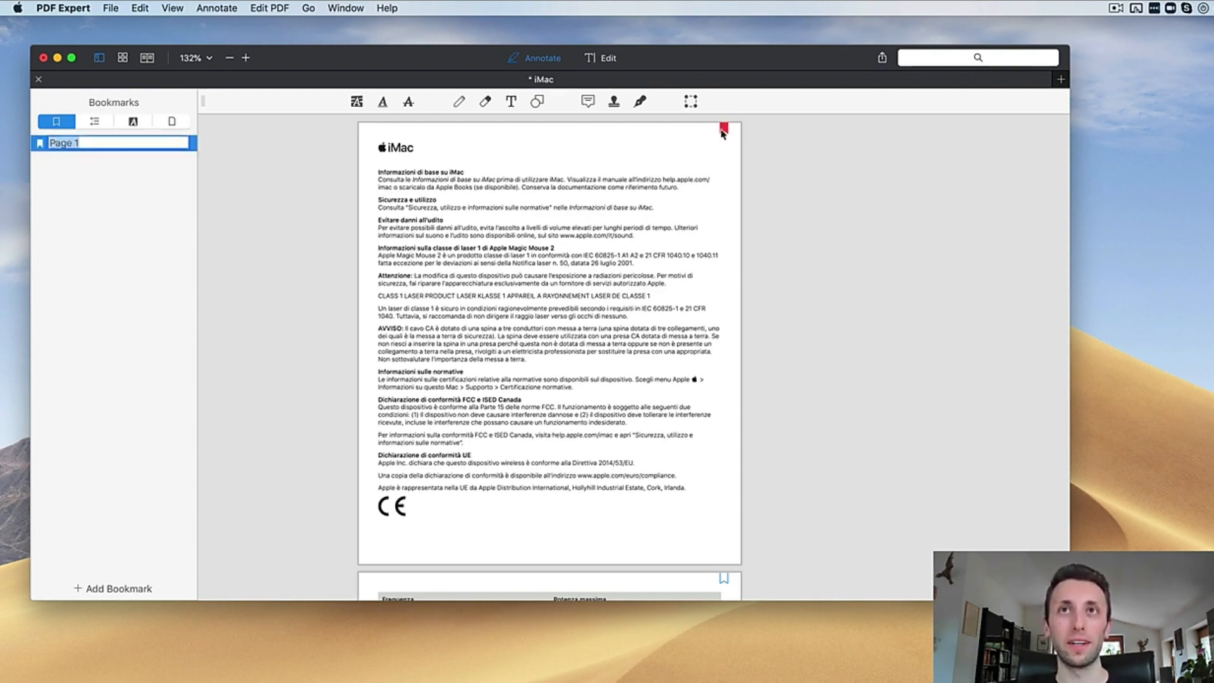
click(131, 198)
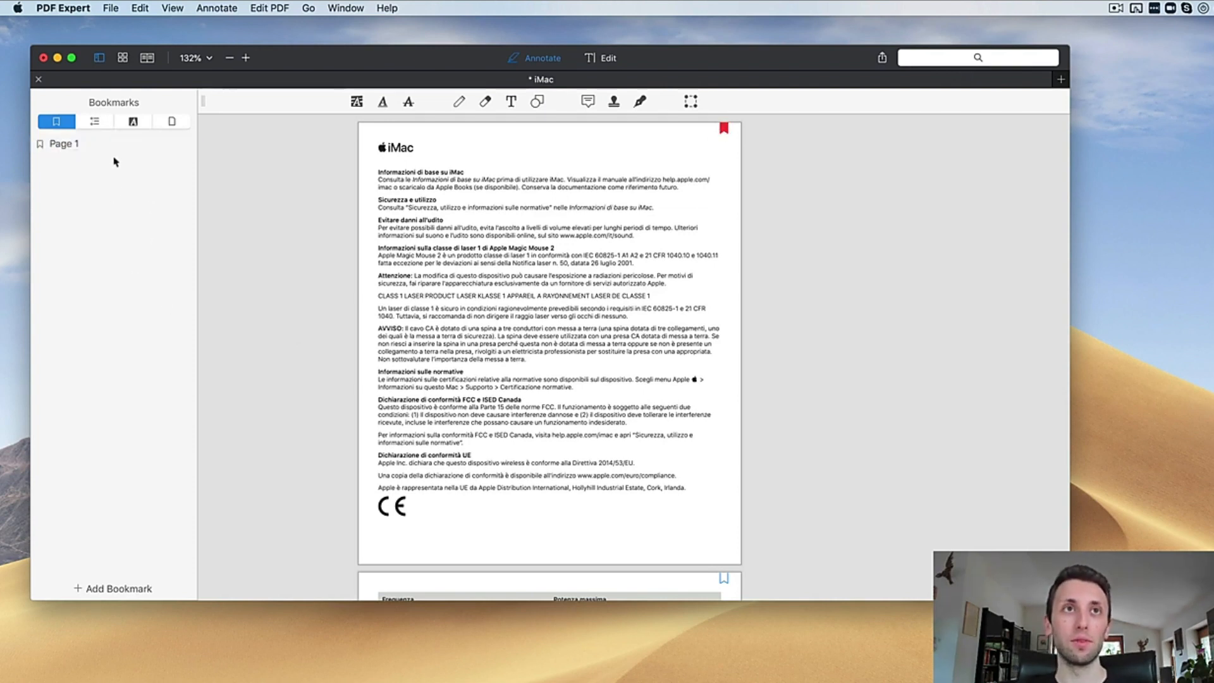
scroll(84, 158, down, 1)
click(63, 144)
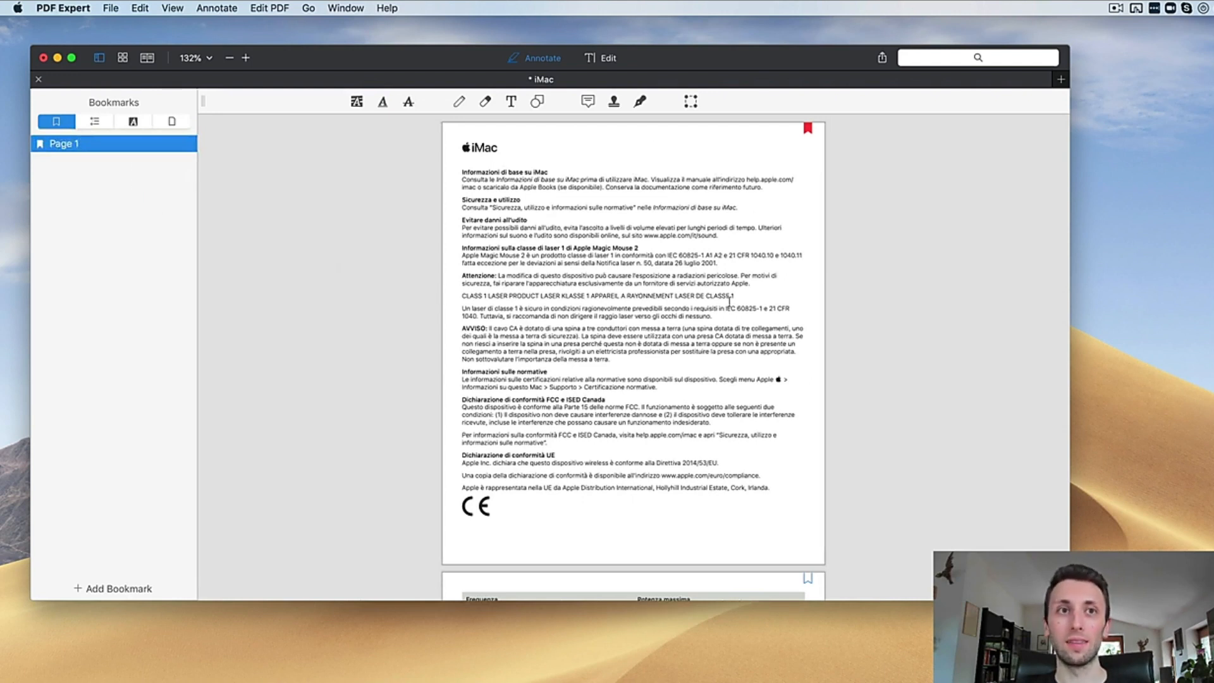
scroll(513, 358, down, 5)
scroll(512, 358, up, 5)
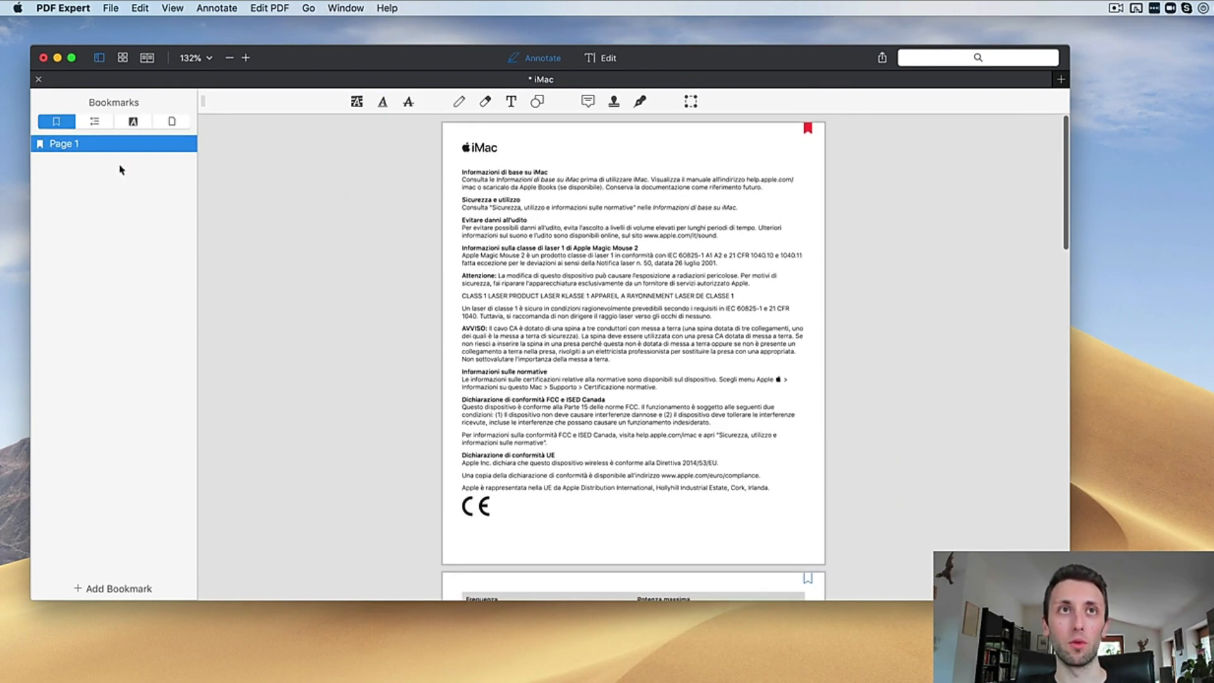
Select the Unione Europea paragraph and add an outline entry 'Page 2' pointing to it.
click(95, 122)
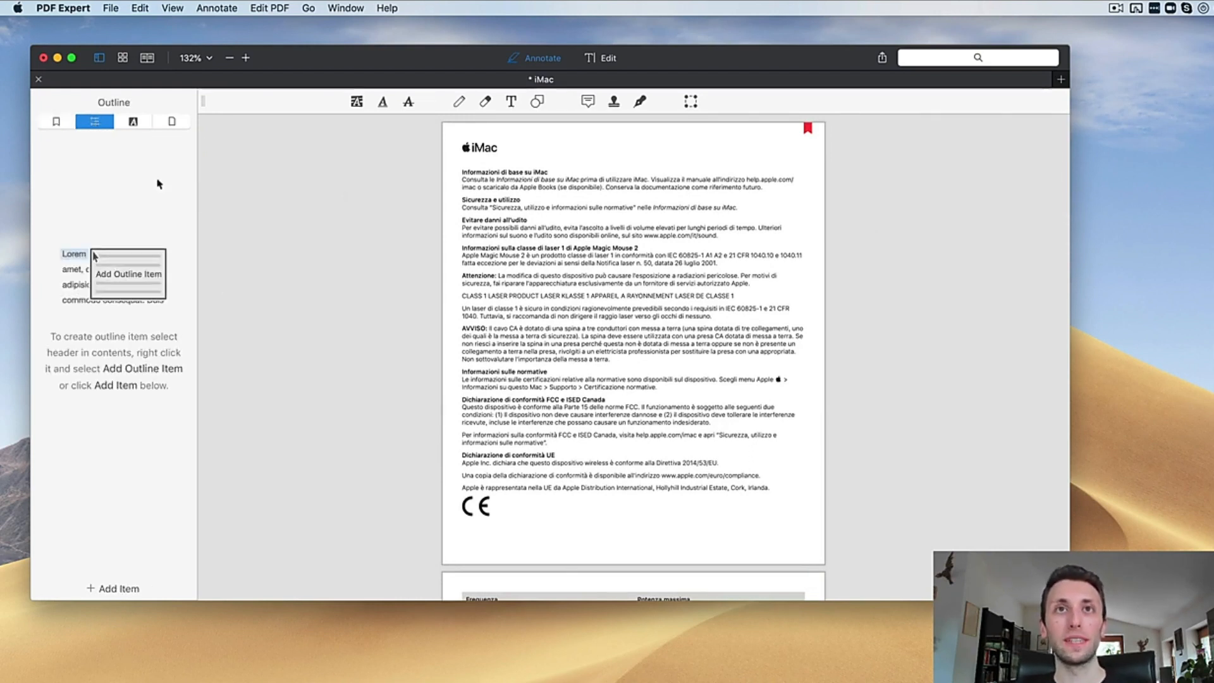
scroll(679, 252, down, 15)
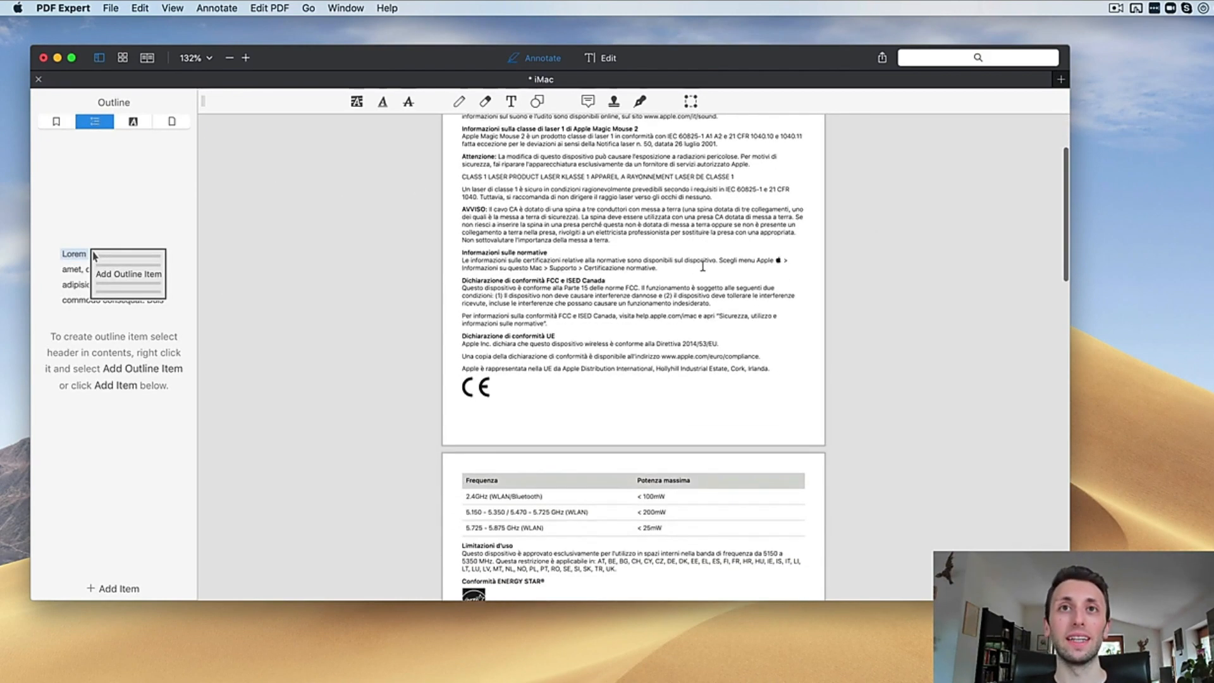
scroll(703, 266, down, 5)
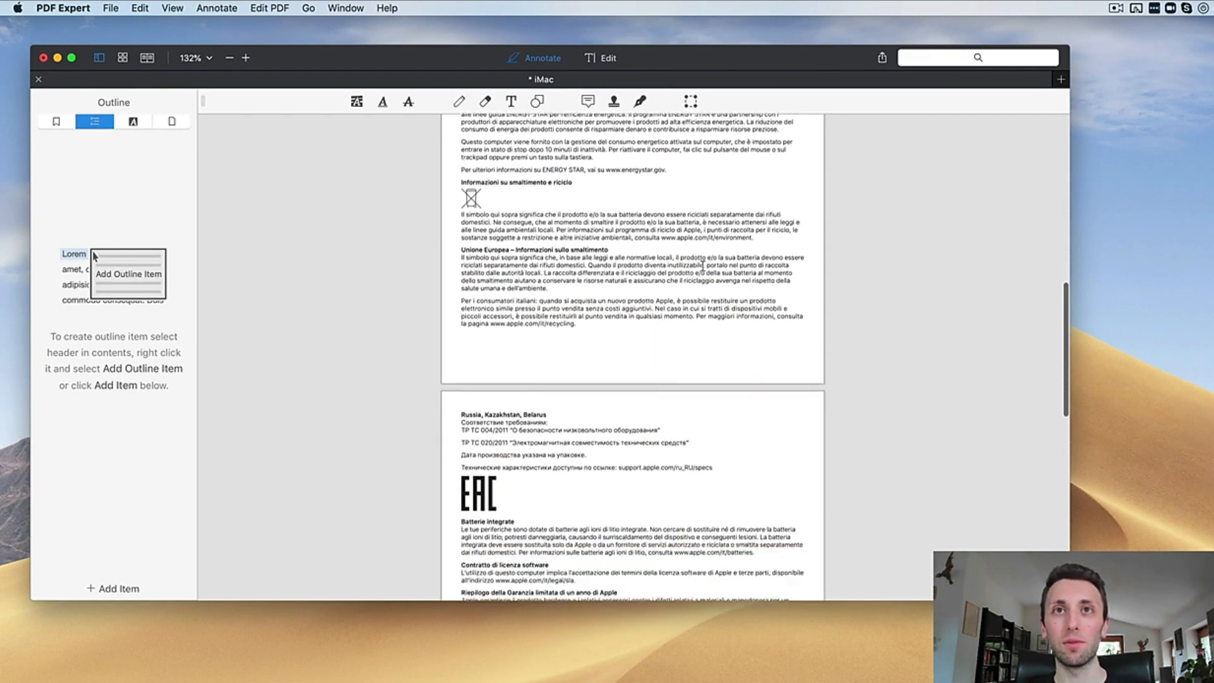
drag(536, 221, 668, 252)
scroll(595, 235, up, 5)
scroll(595, 234, up, 2)
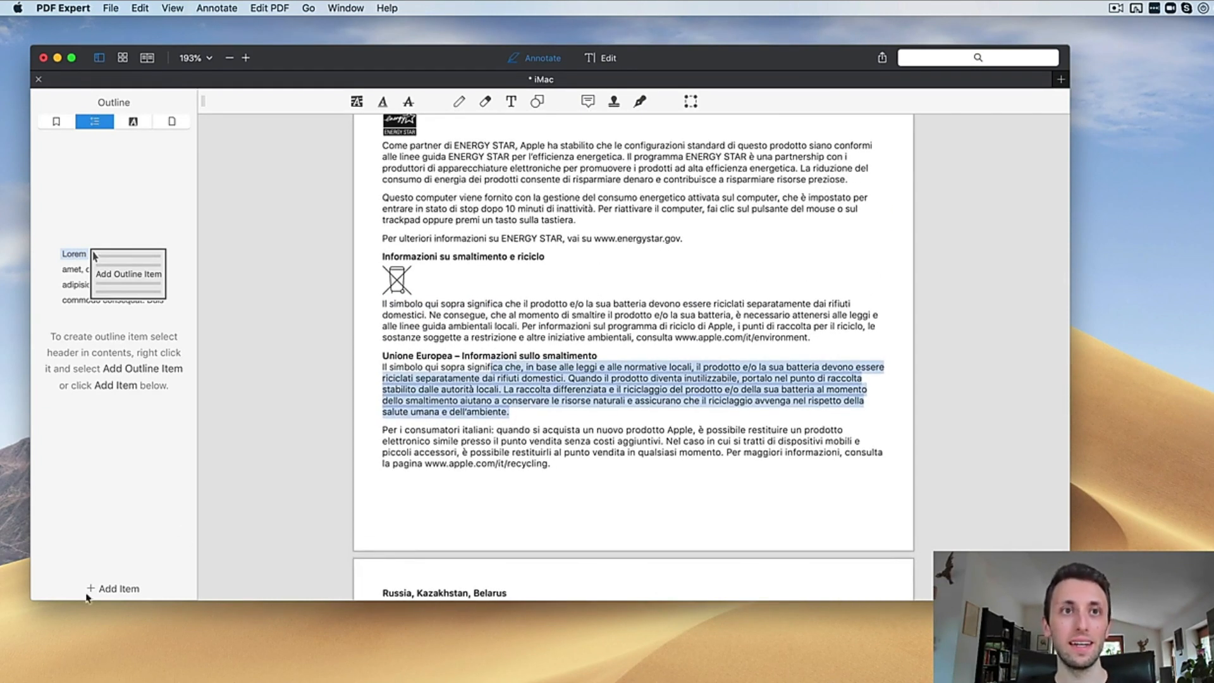
click(112, 590)
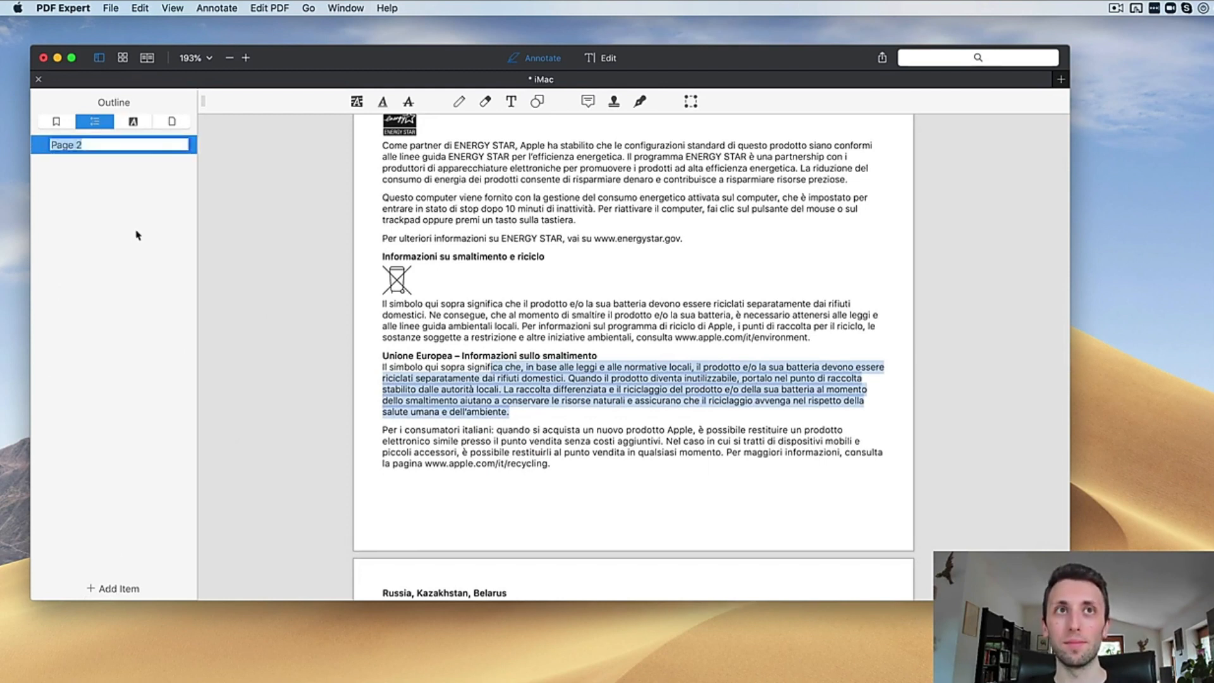
key(Return)
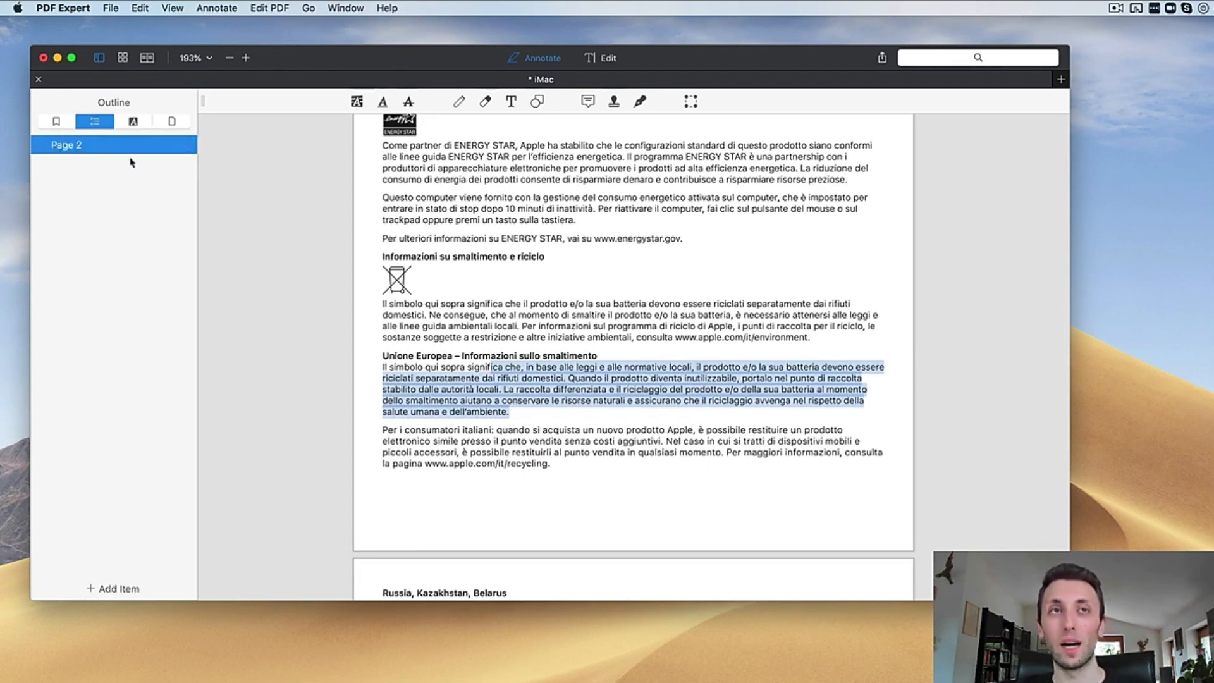
scroll(545, 293, down, 15)
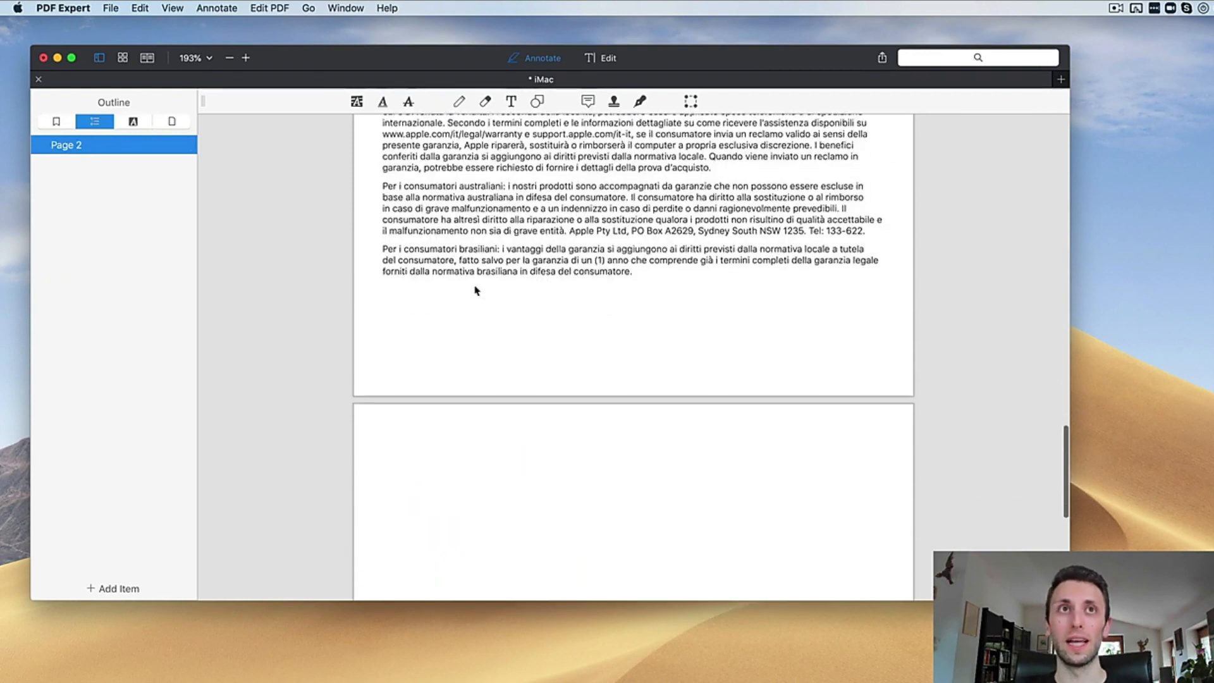
scroll(750, 325, down, 5)
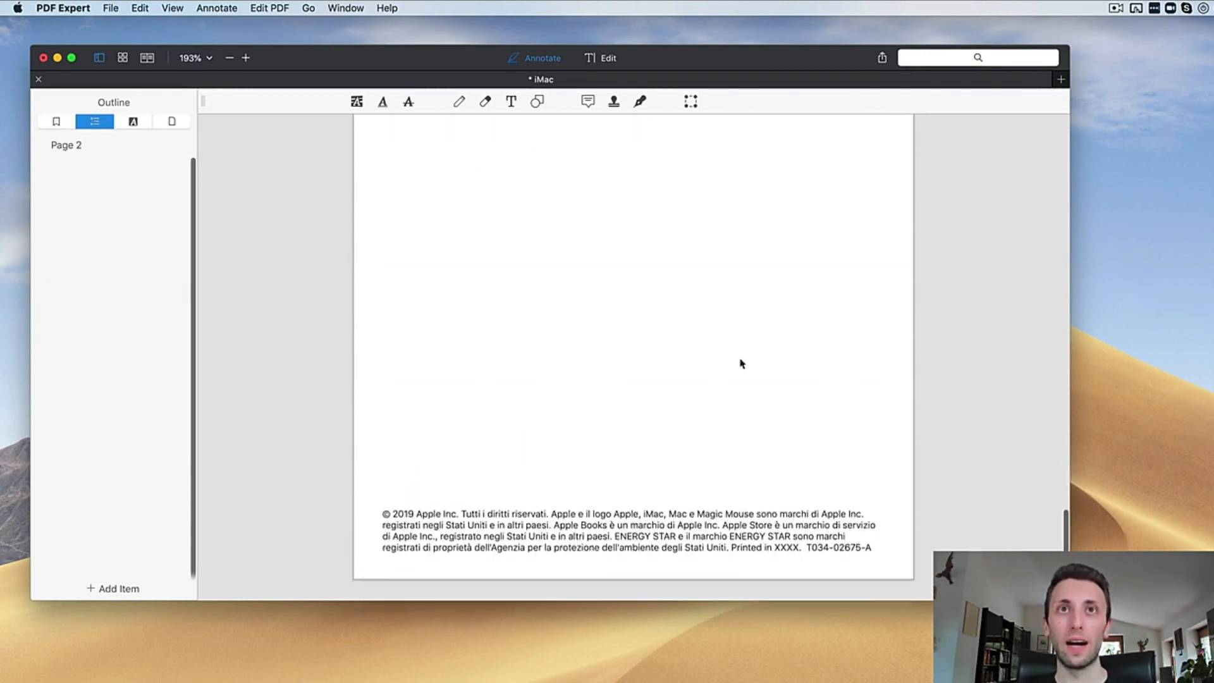
click(72, 145)
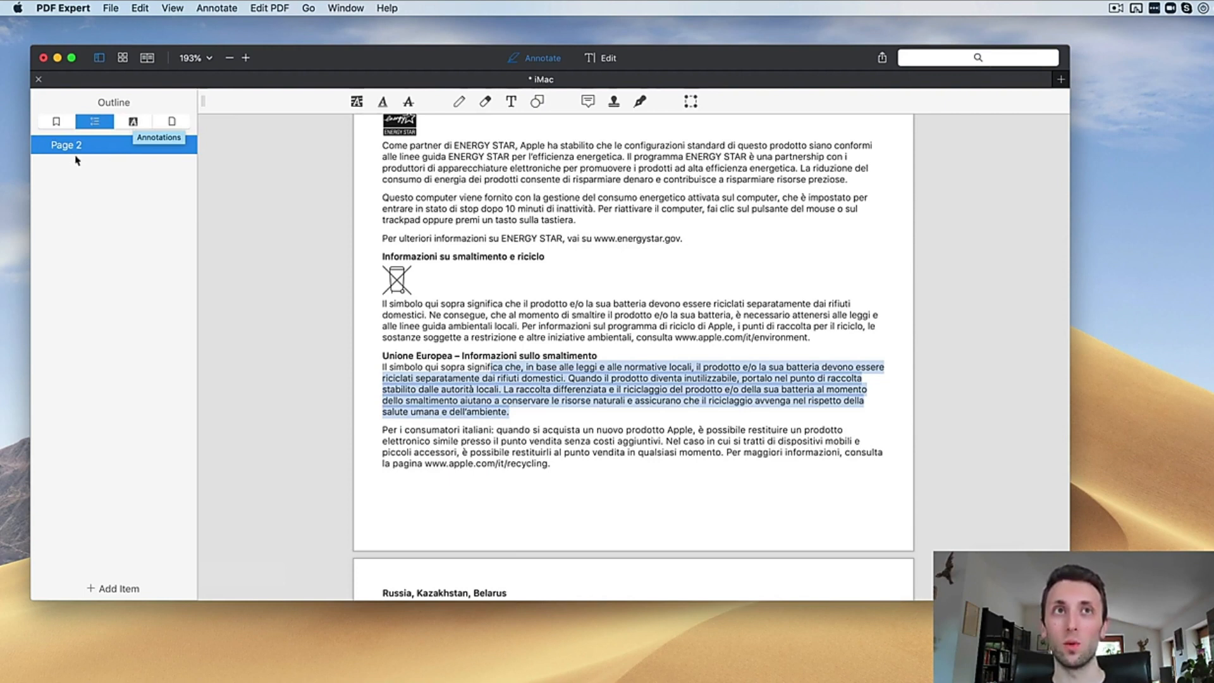
Show the annotations list and select the ENERGY STAR paragraph text.
click(134, 122)
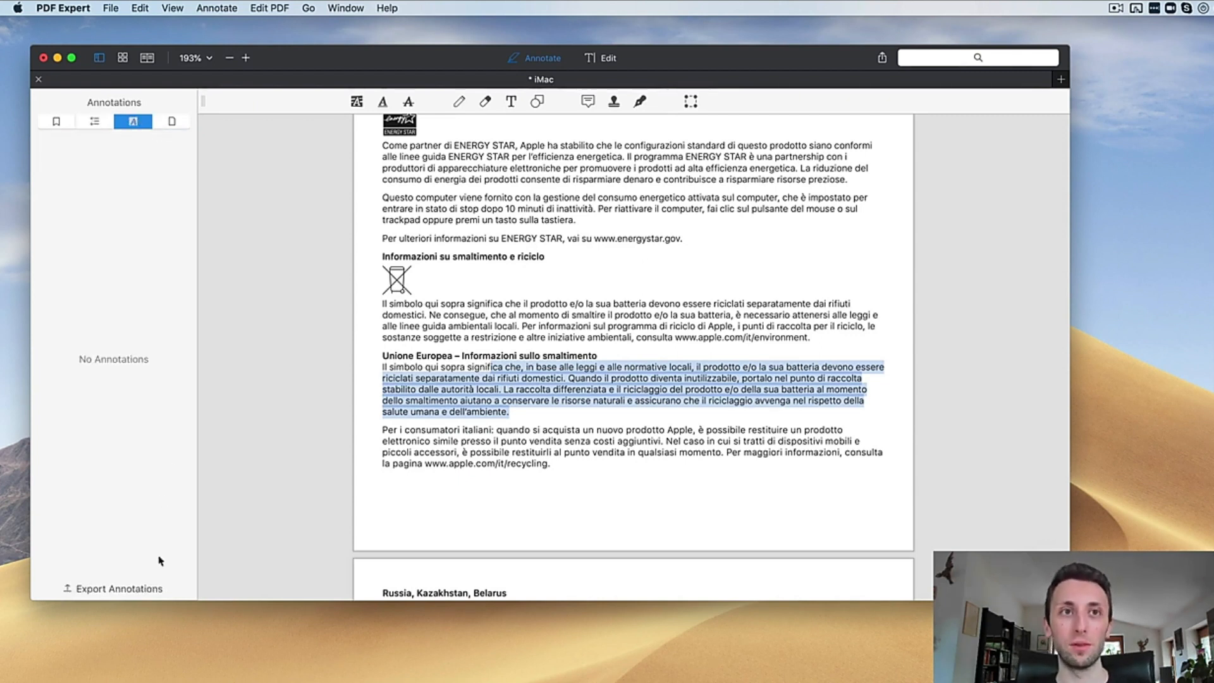
scroll(649, 373, up, 4)
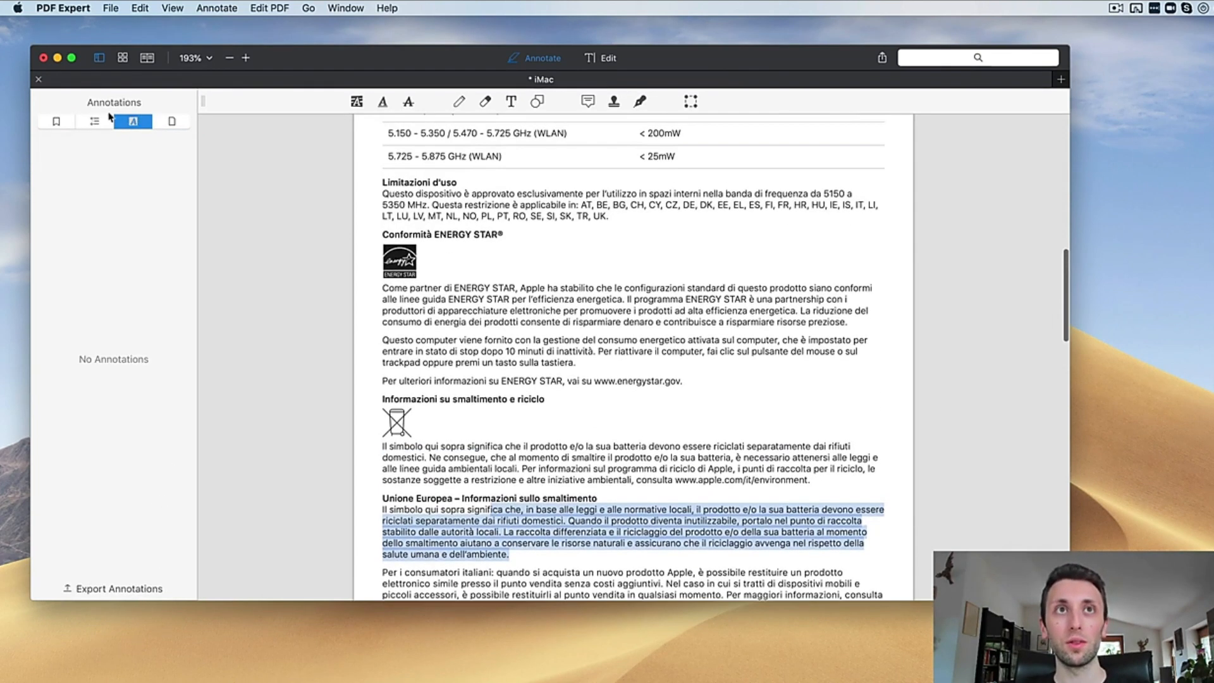
drag(499, 295, 573, 351)
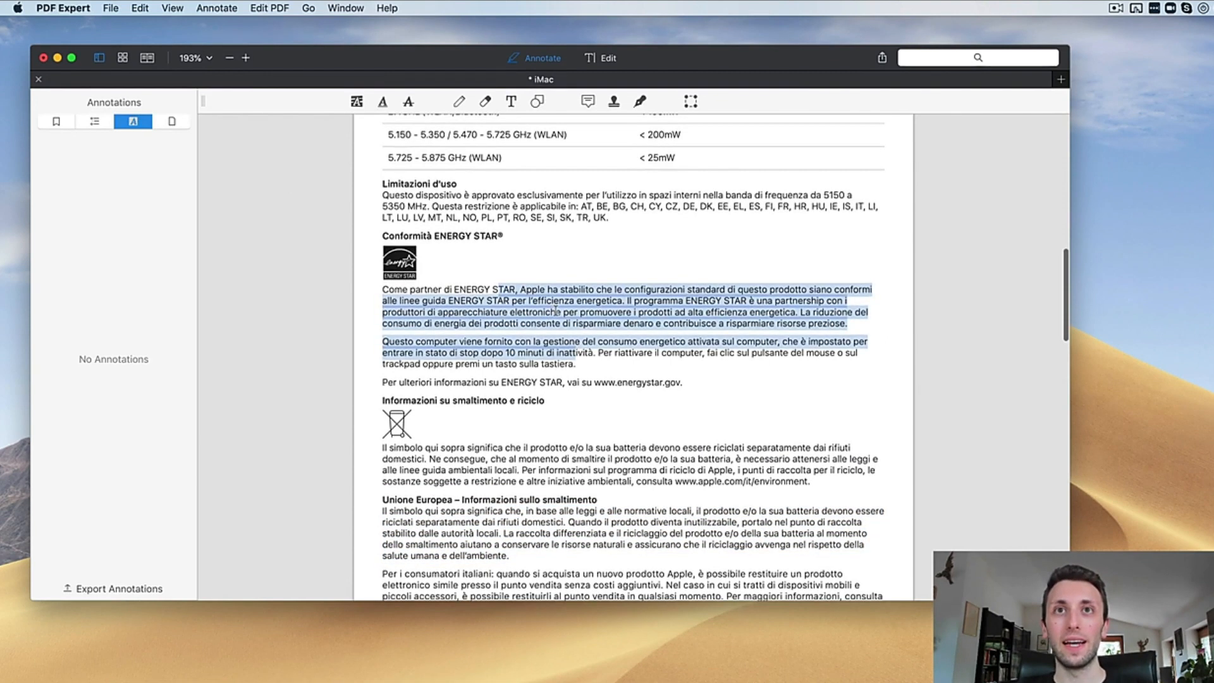
Show the page thumbnails and enlarge the document window to reveal more of page 2.
click(172, 121)
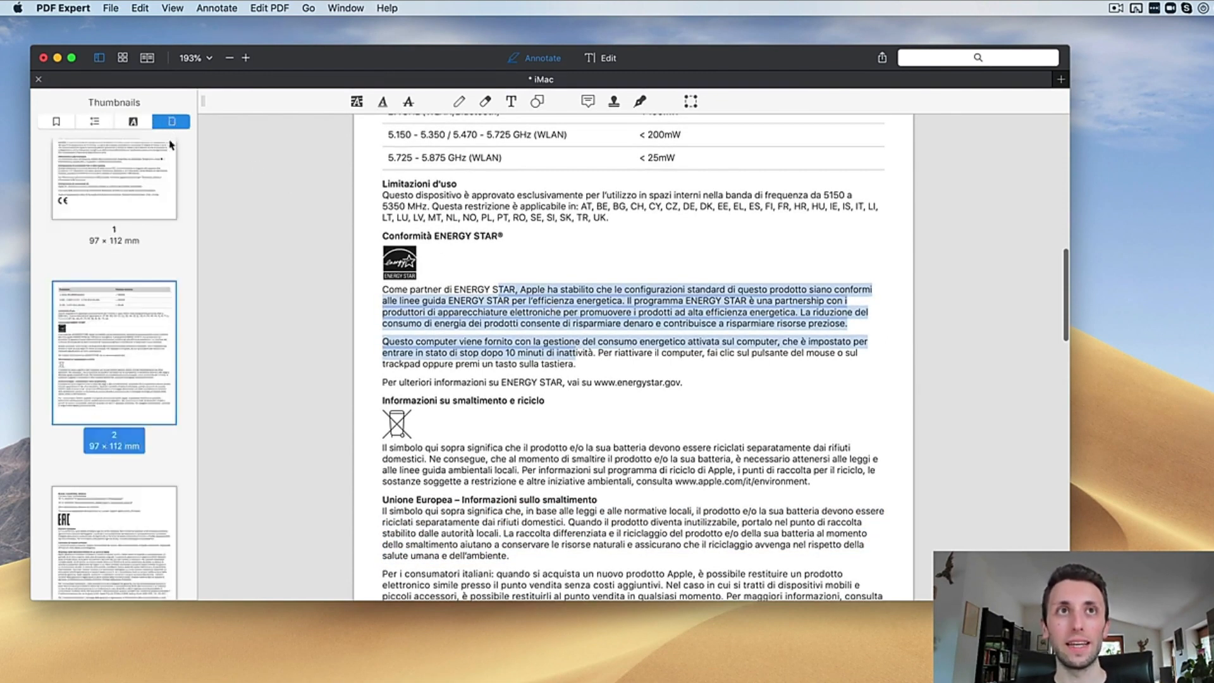
scroll(166, 316, up, 3)
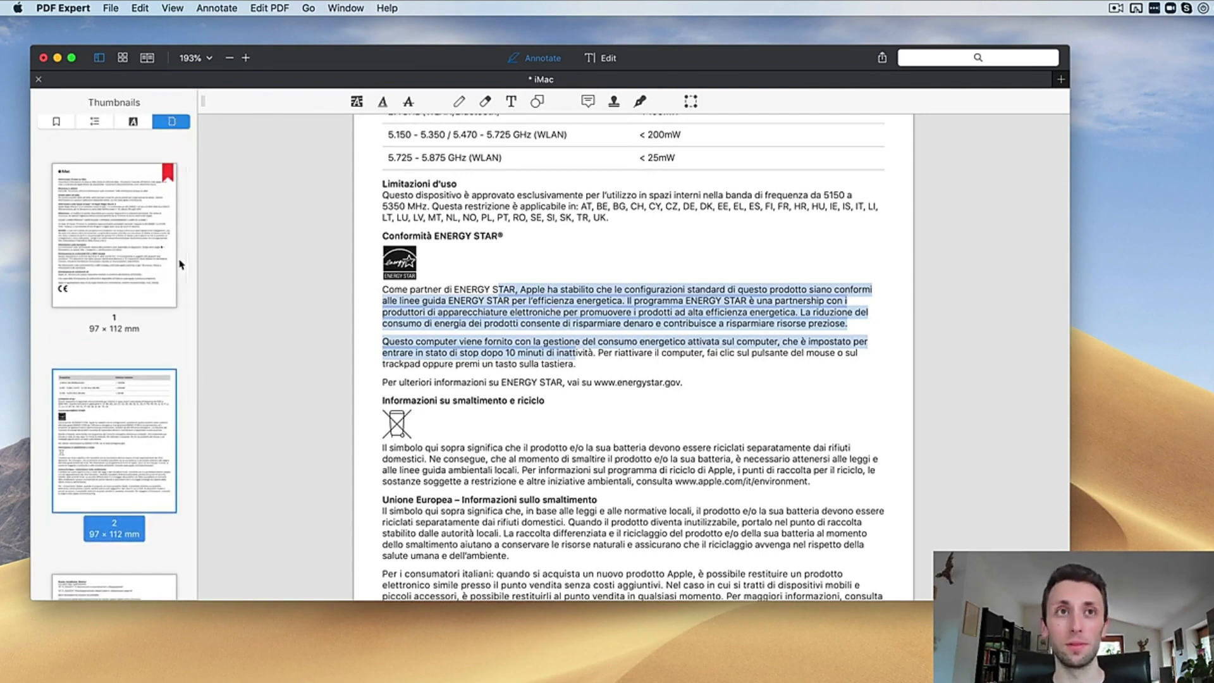
scroll(180, 264, down, 2)
scroll(180, 264, up, 2)
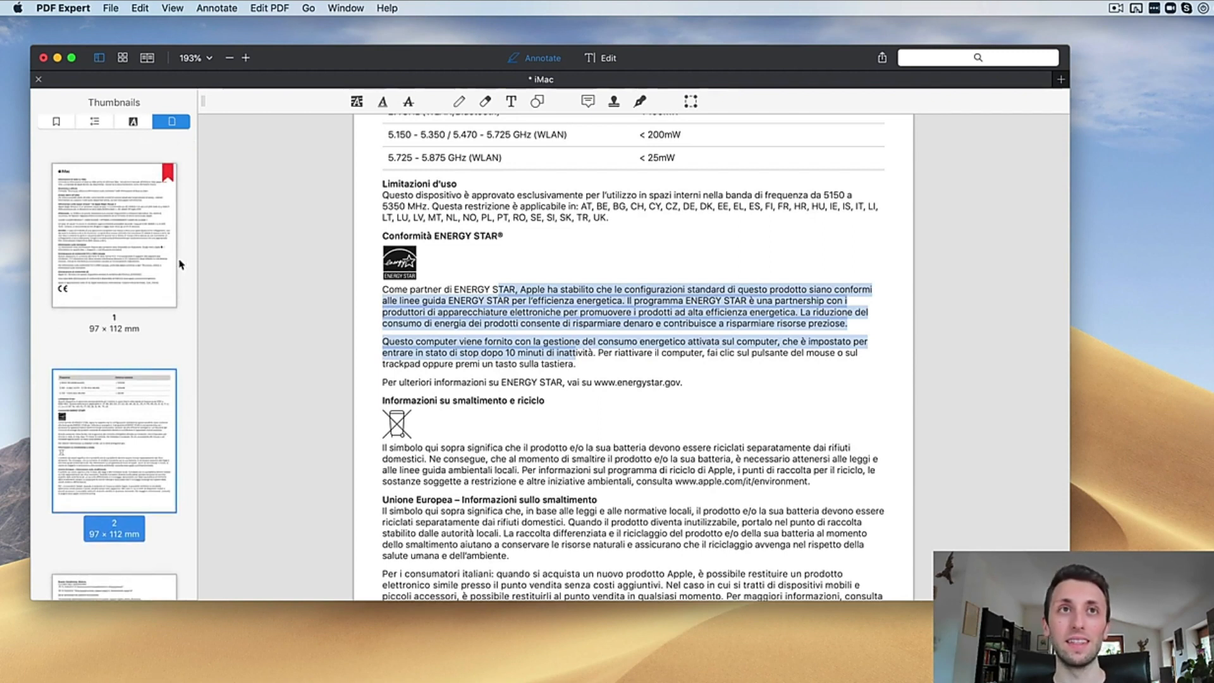
scroll(180, 265, down, 1)
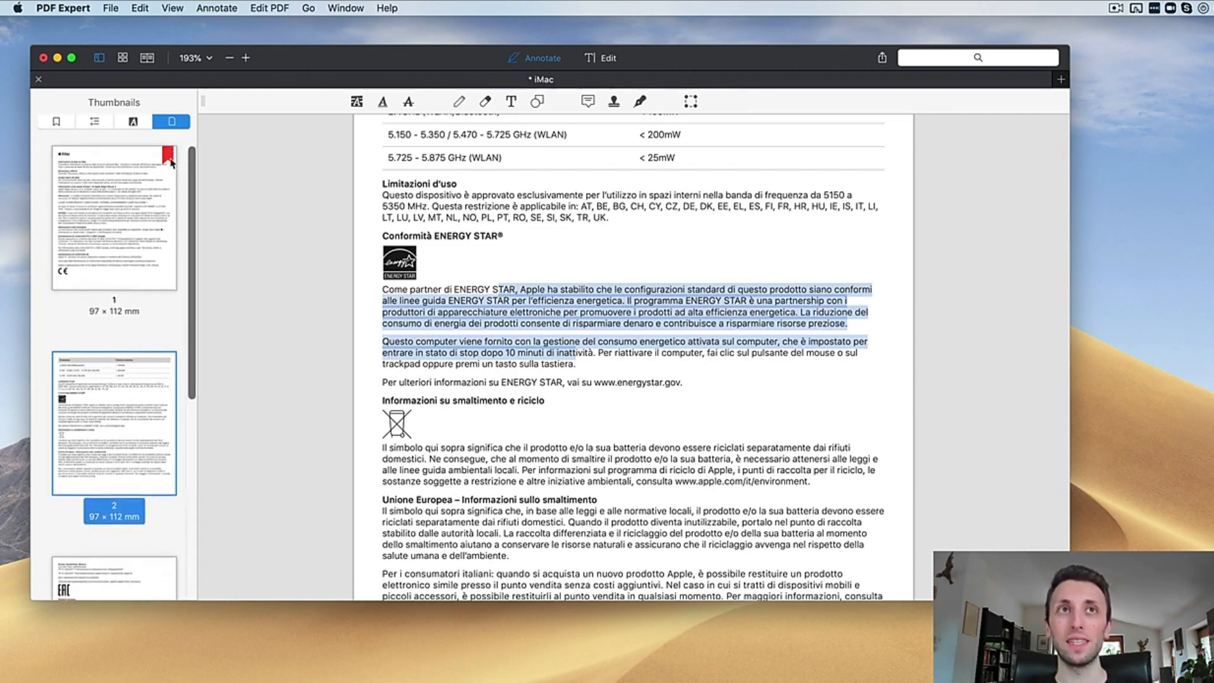
scroll(133, 250, down, 10)
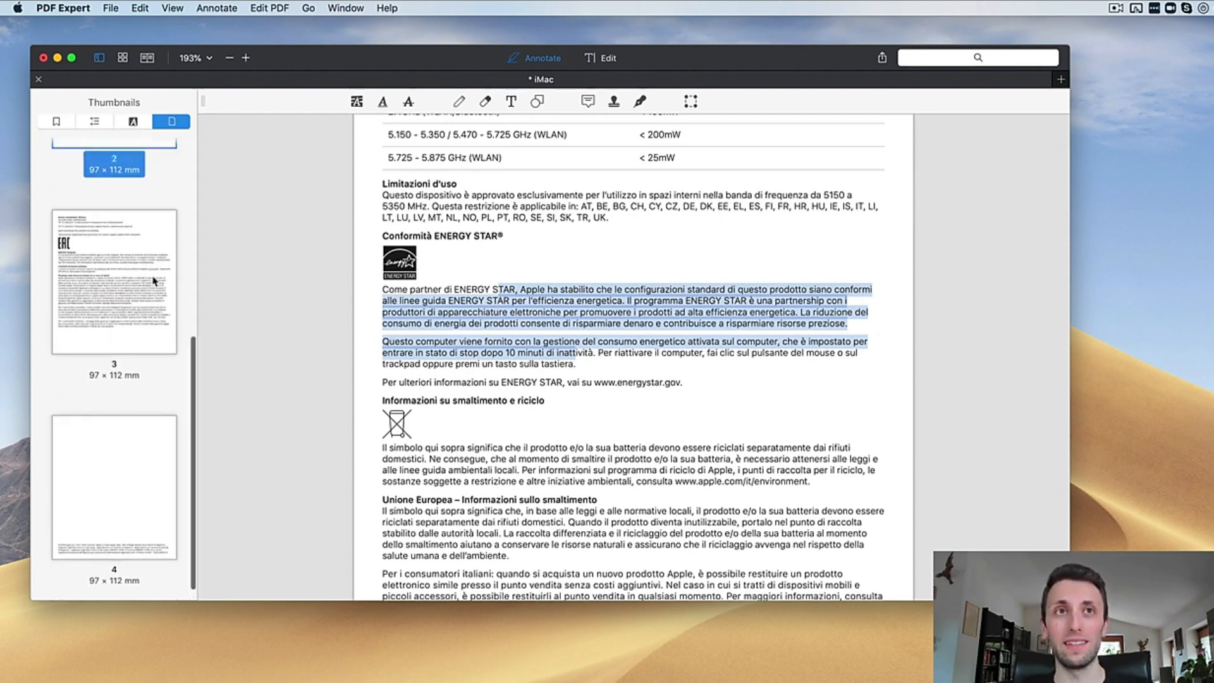
scroll(154, 281, up, 5)
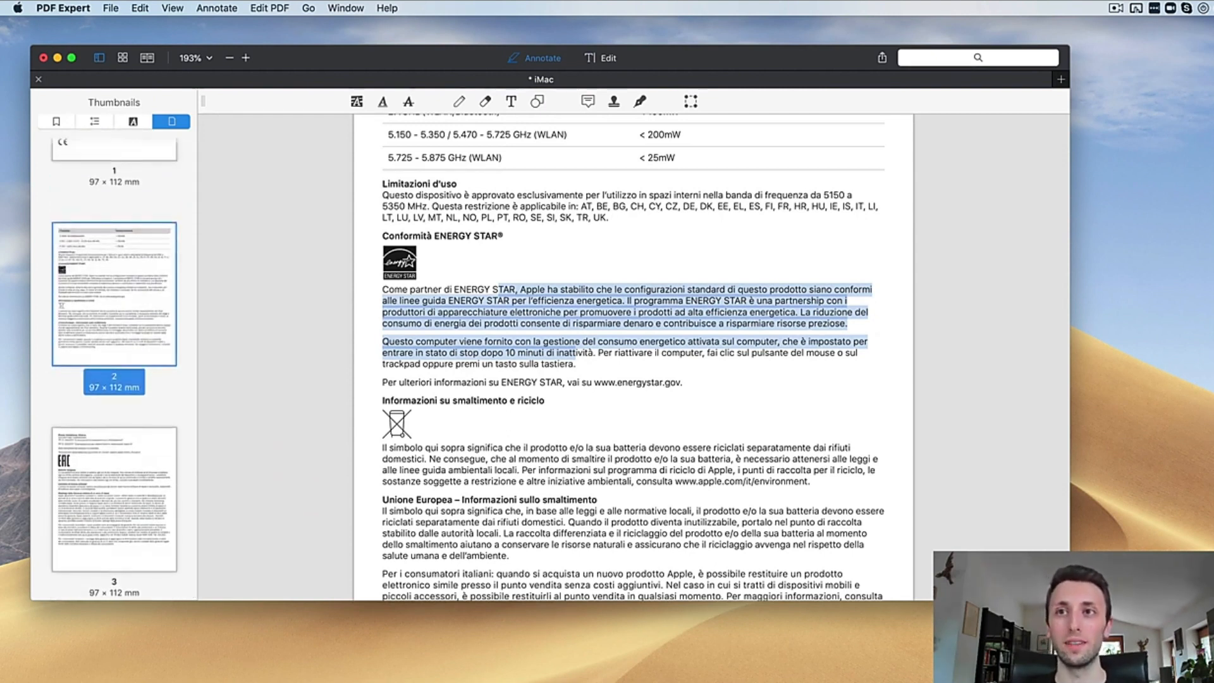
drag(1068, 599, 1134, 670)
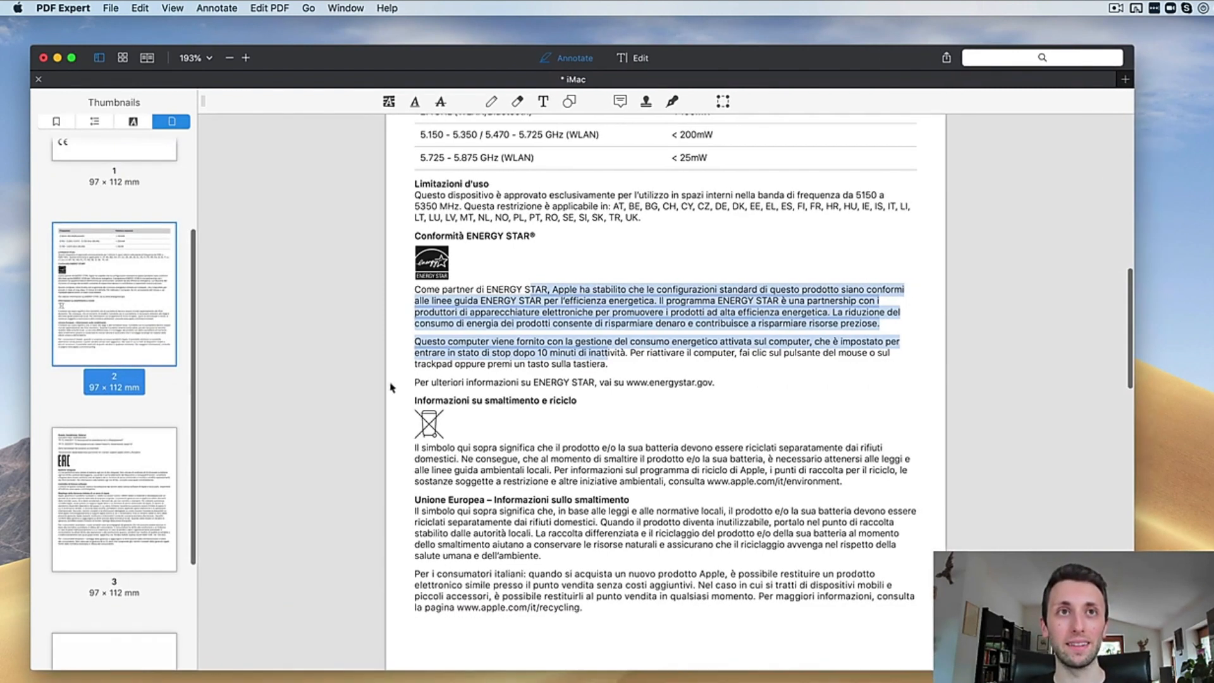
scroll(101, 269, up, 3)
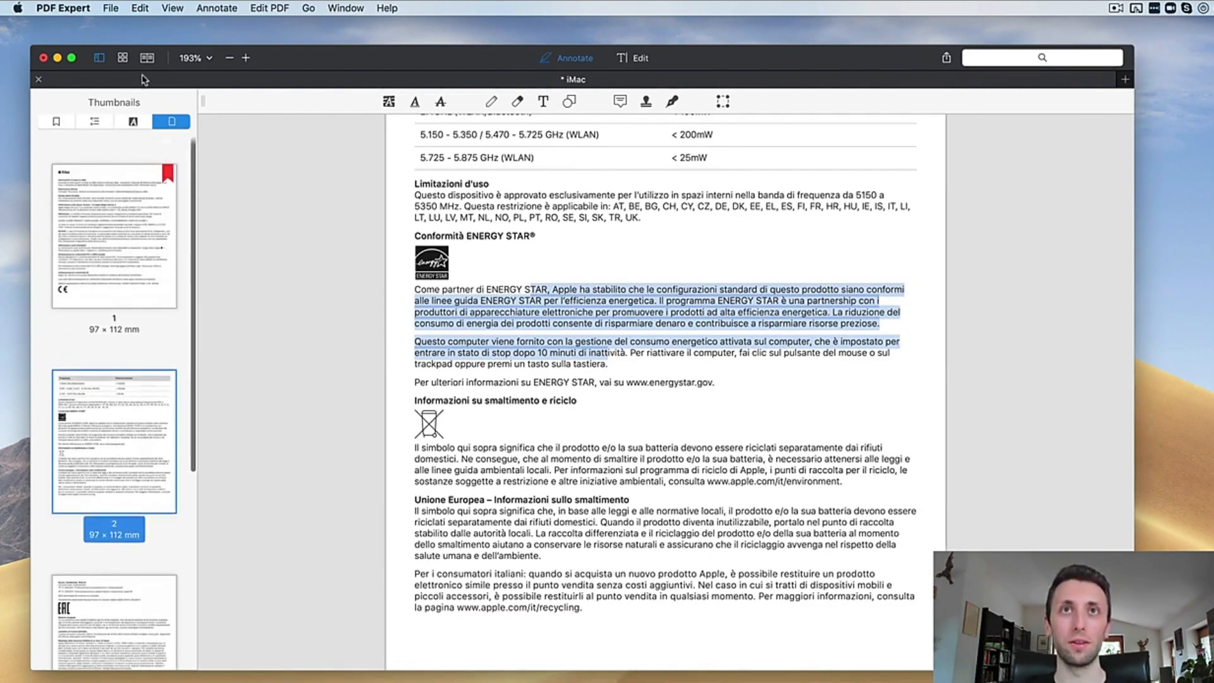
Highlight the AVVISO paragraph text in yellow.
click(625, 408)
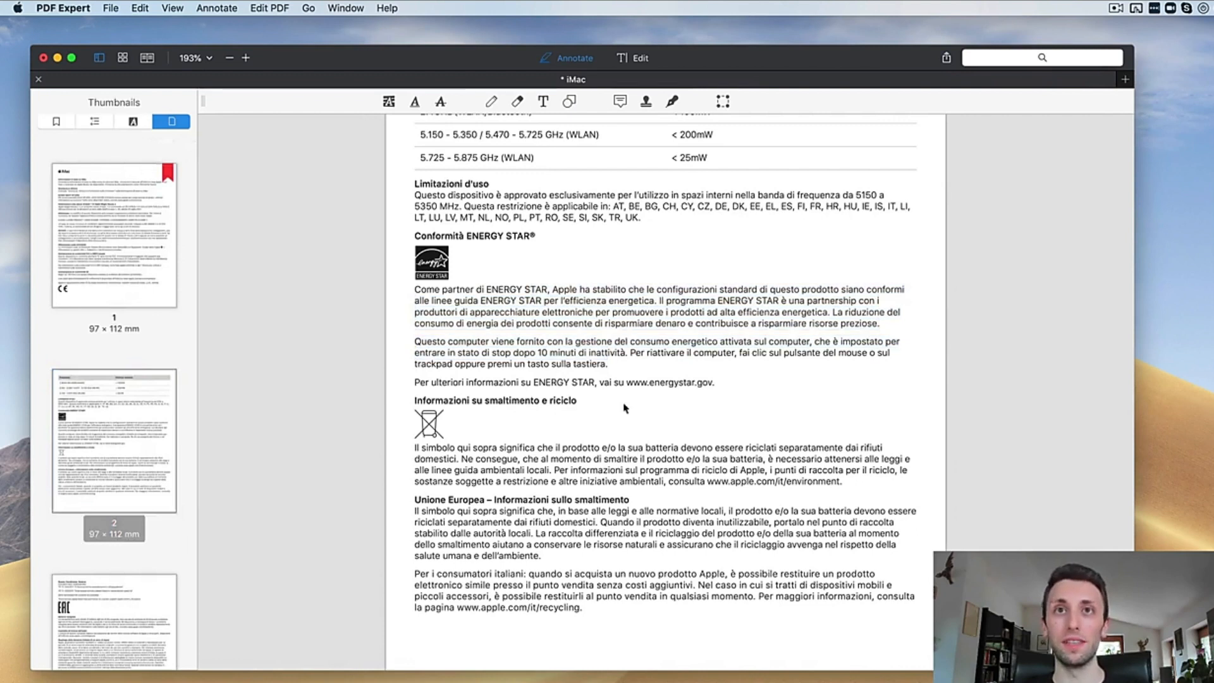
scroll(625, 408, up, 10)
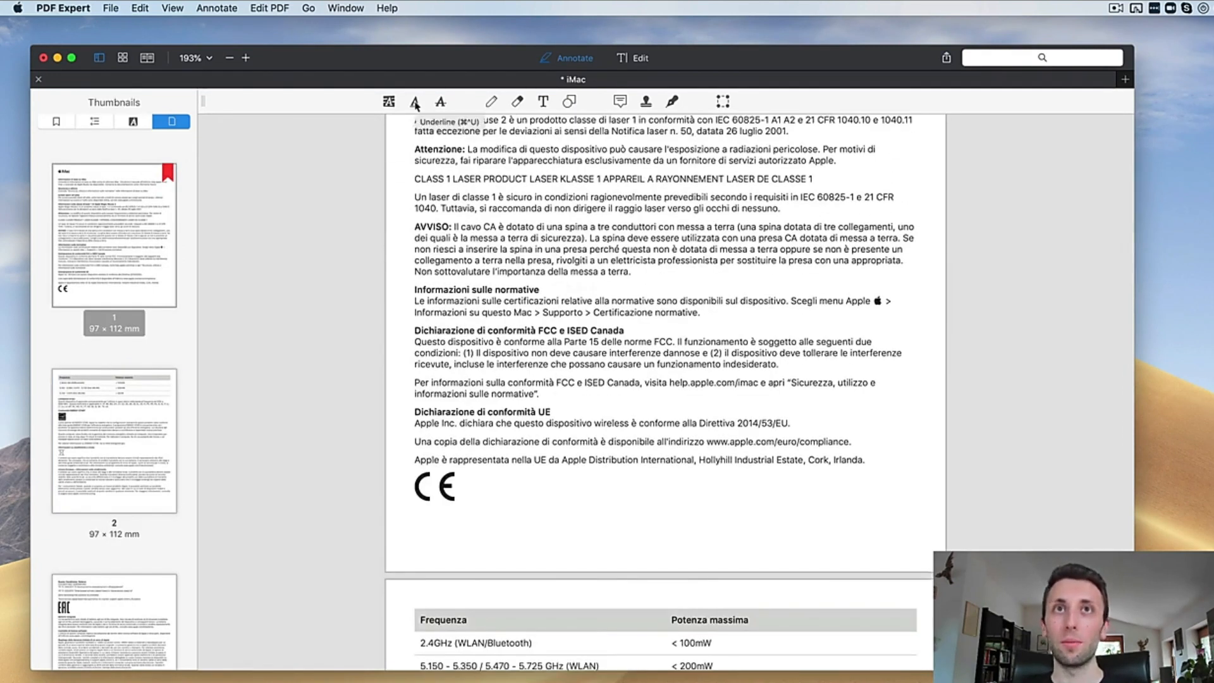
drag(506, 226, 632, 273)
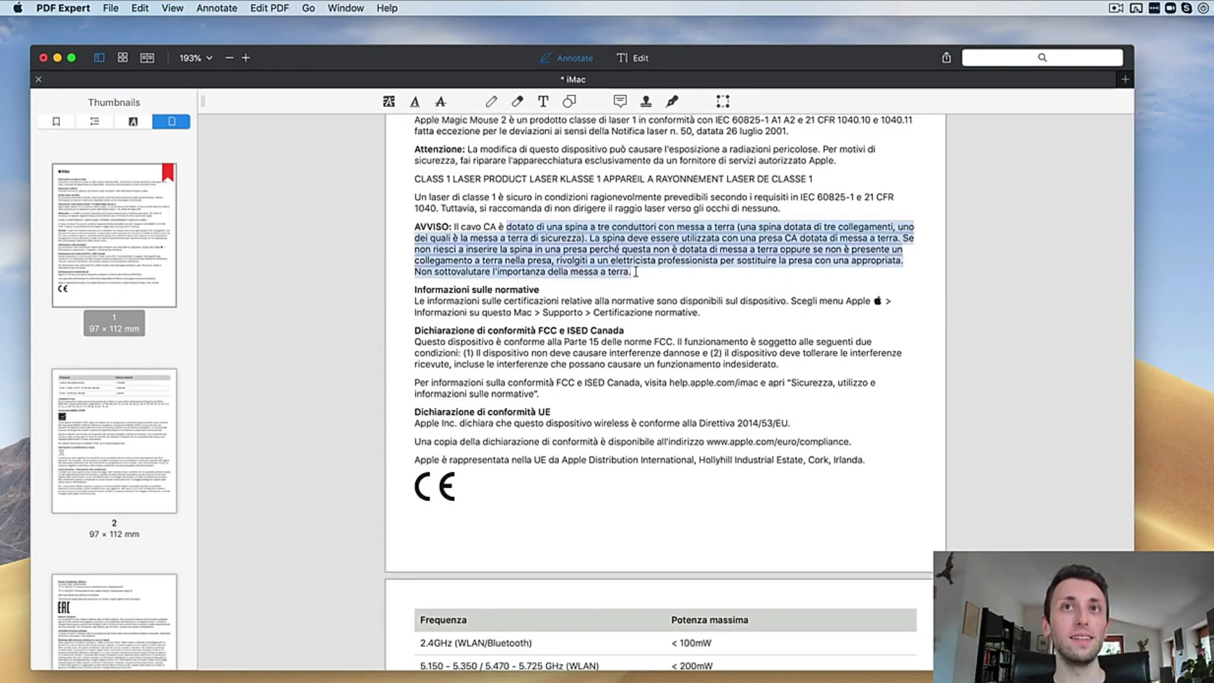
click(389, 102)
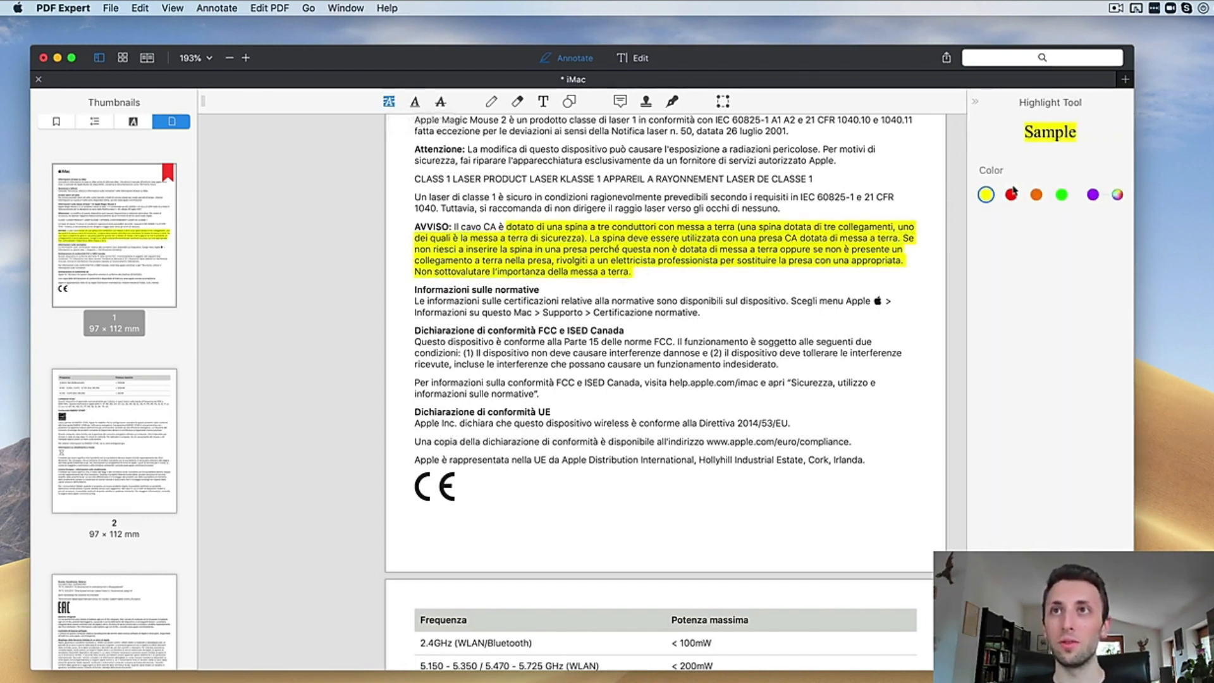
Choose a custom cyan highlight colour and highlight the FCC heading and paragraph with it.
click(1117, 198)
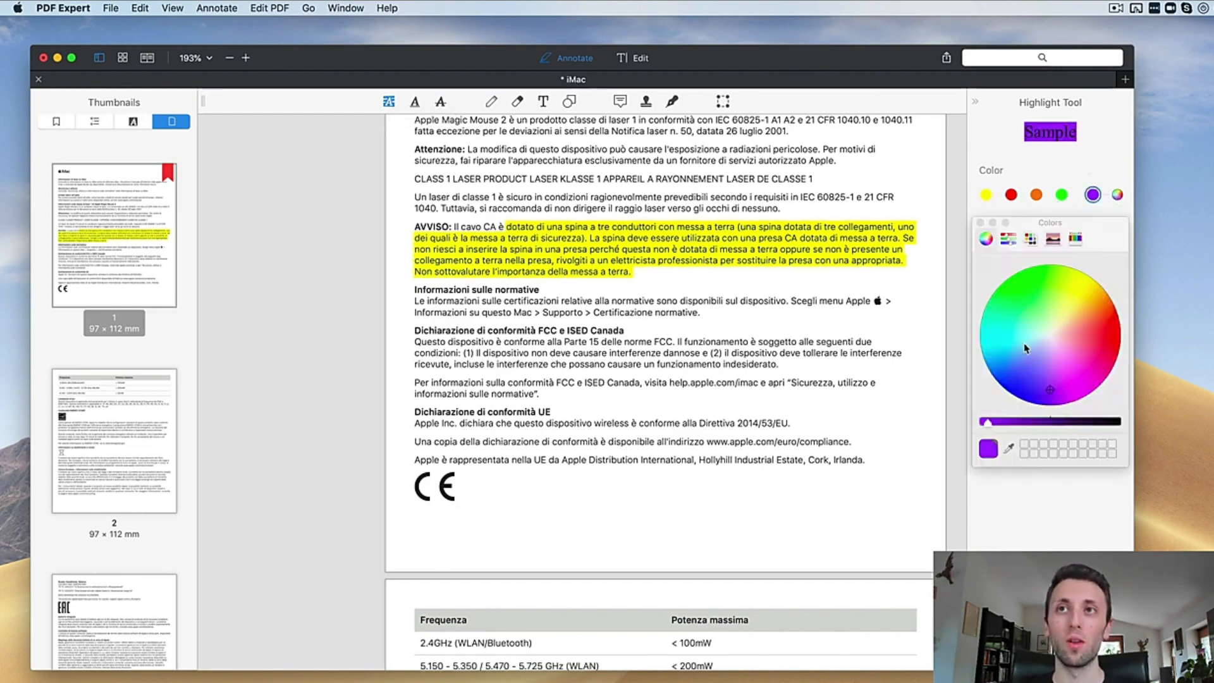
click(990, 328)
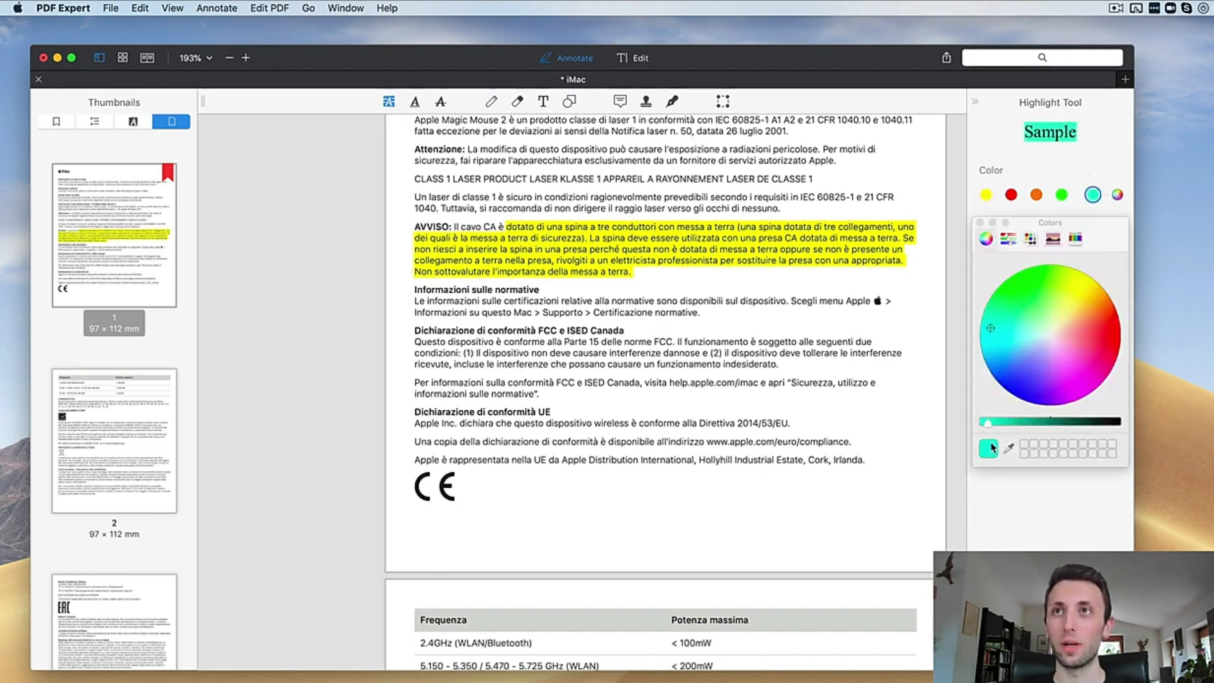
drag(554, 312, 649, 346)
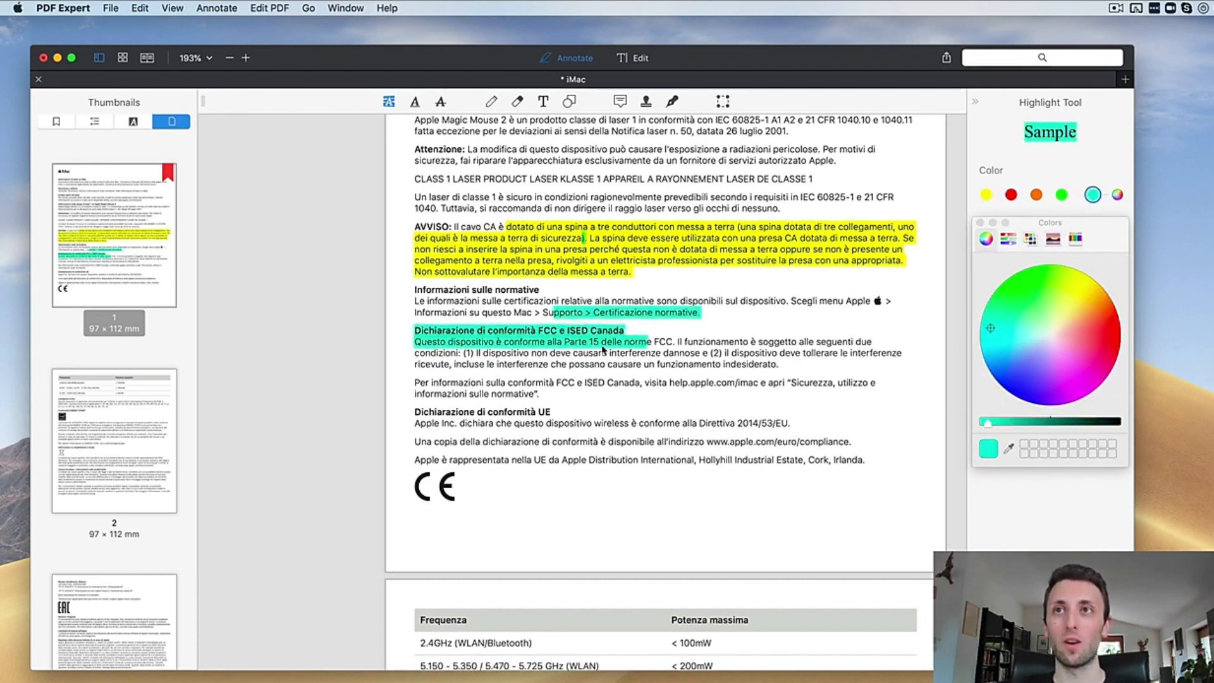
scroll(711, 367, up, 6)
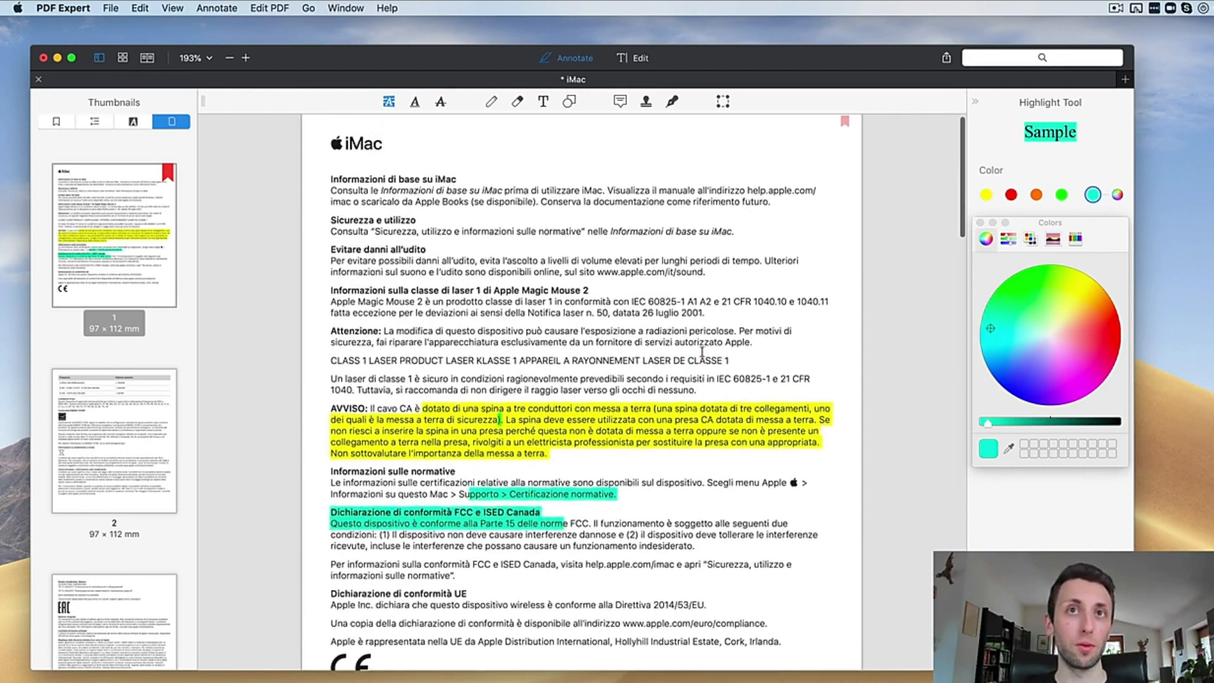
scroll(701, 352, down, 2)
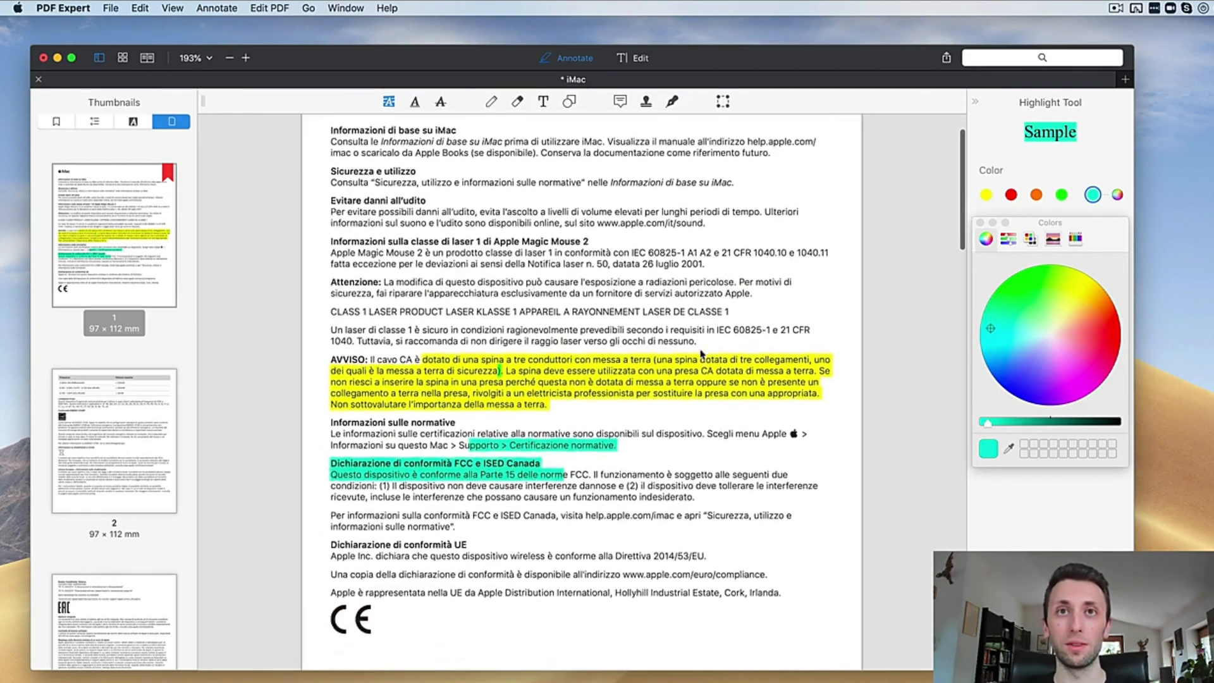
scroll(637, 503, down, 10)
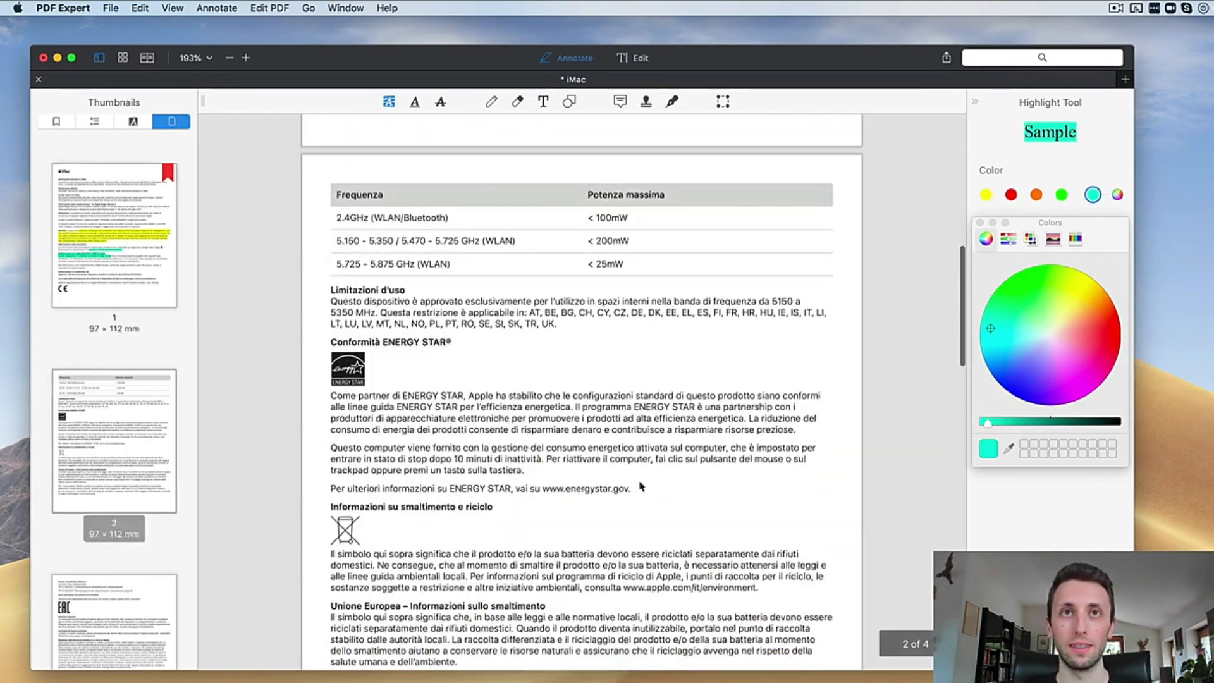
scroll(639, 482, up, 10)
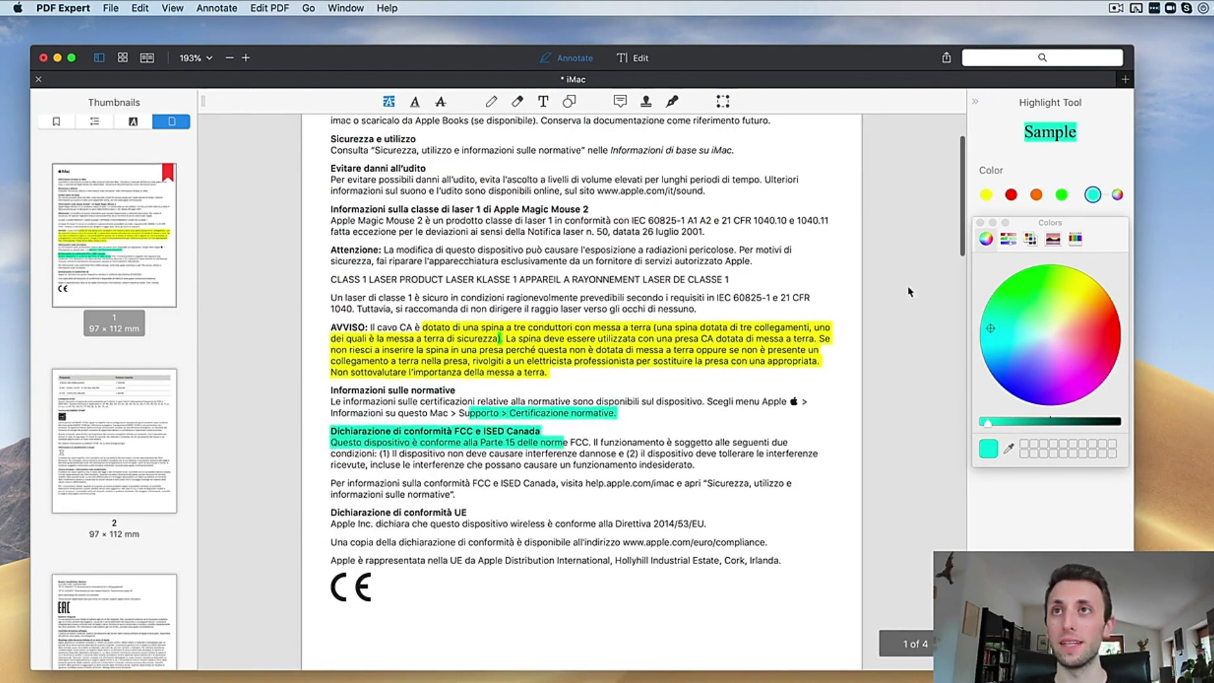
drag(620, 442, 656, 464)
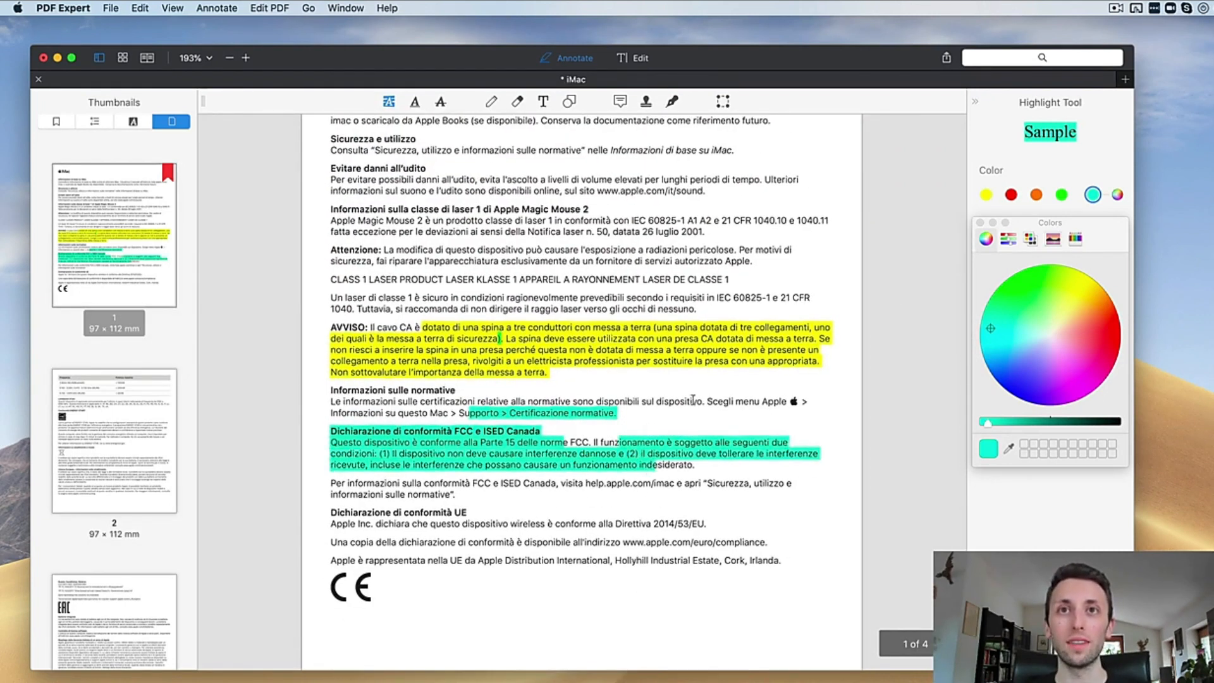
click(980, 223)
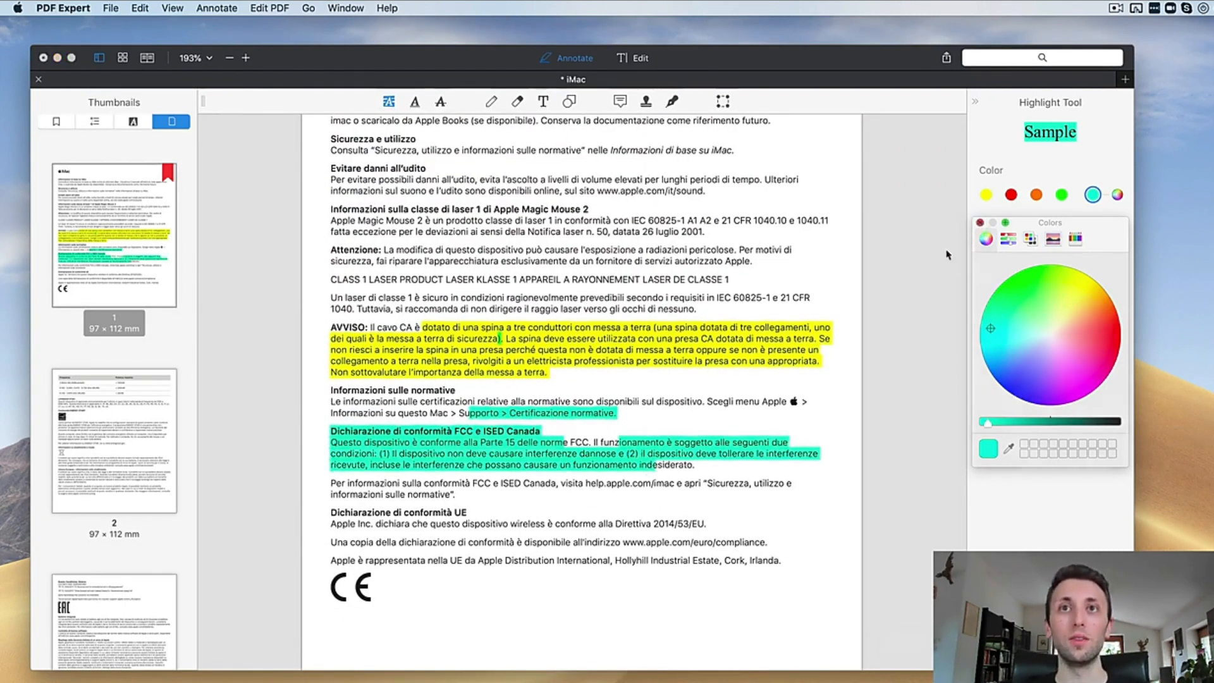
Delete the yellow AVVISO highlight and both cyan FCC highlights.
click(618, 335)
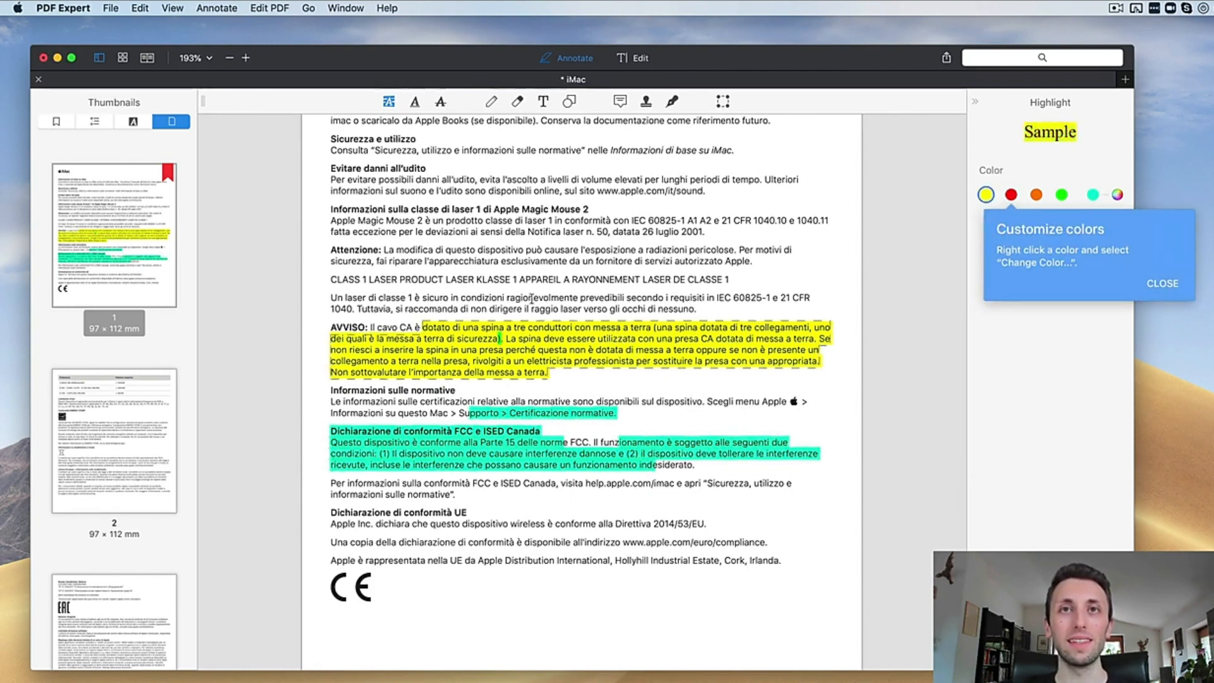
click(658, 273)
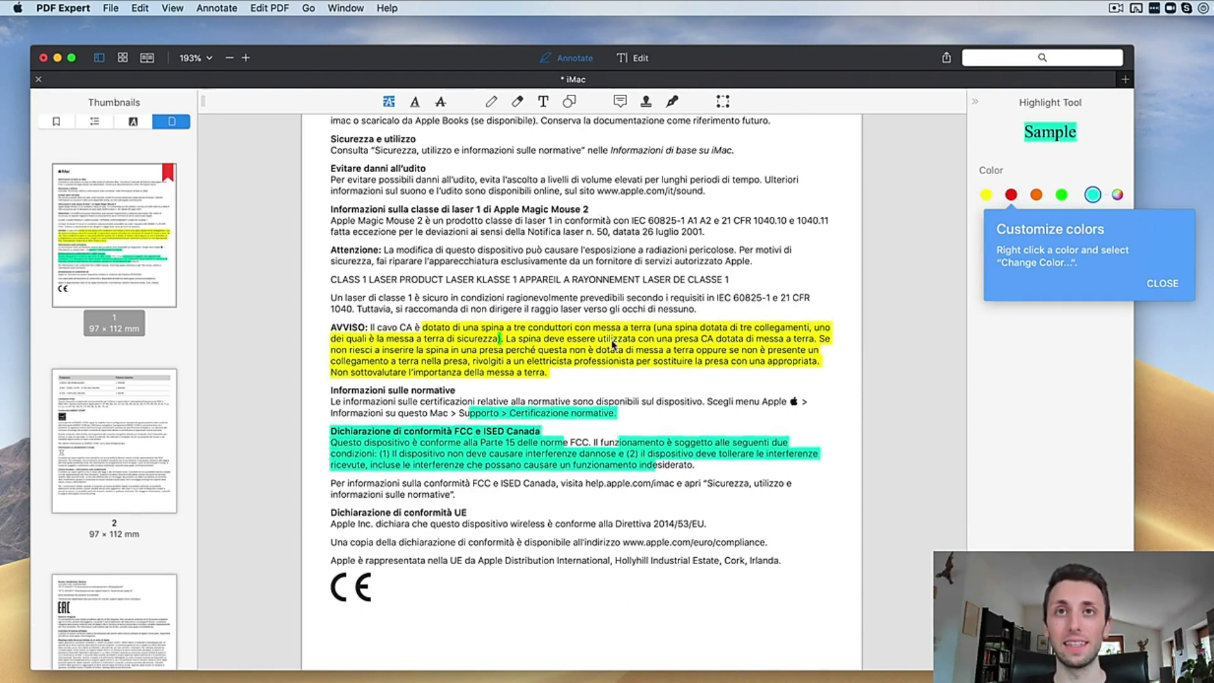
click(613, 344)
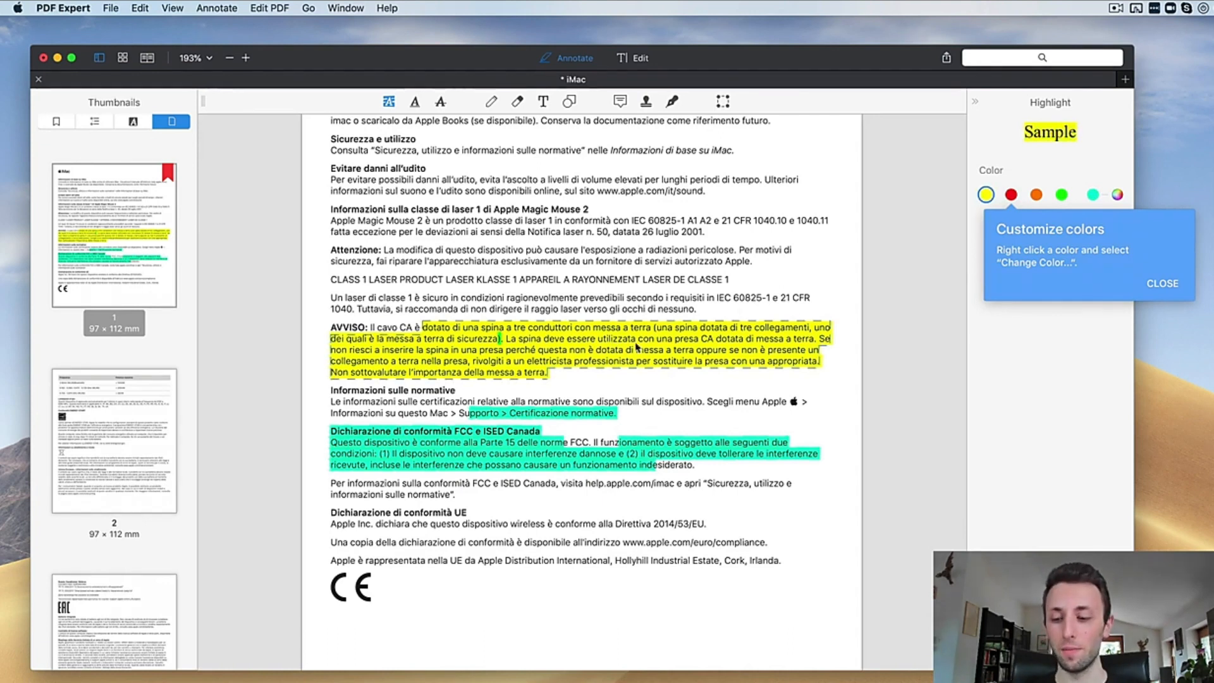
key(BackSpace)
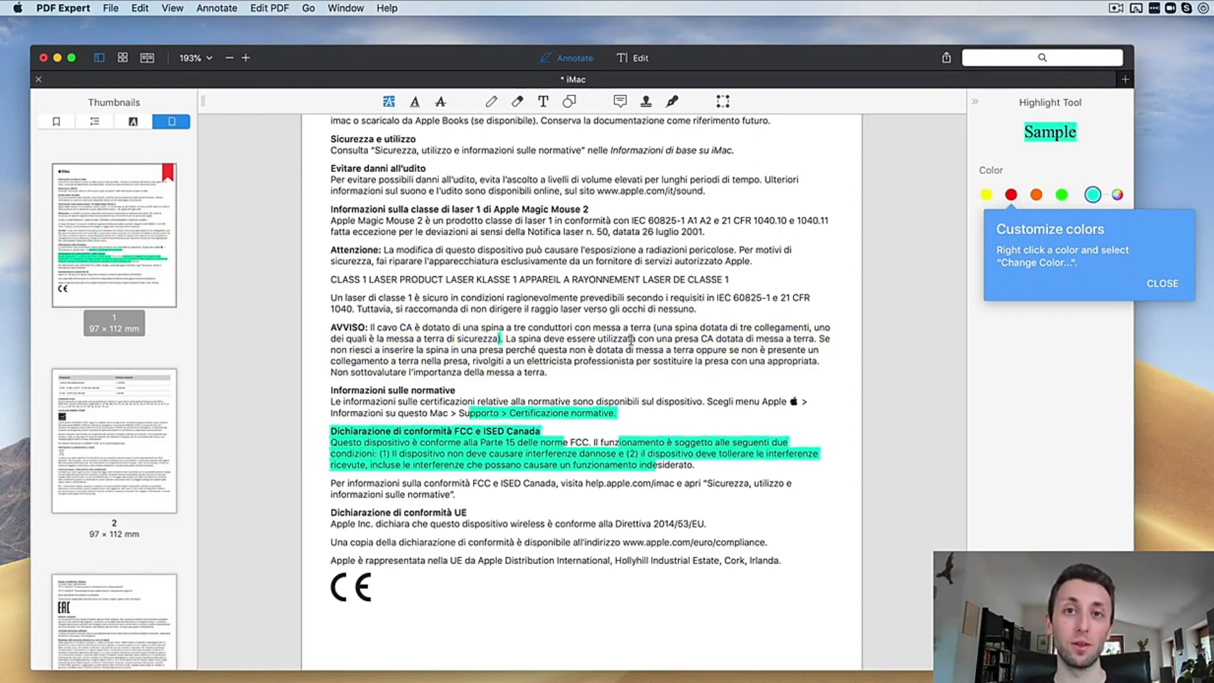
click(526, 446)
key(BackSpace)
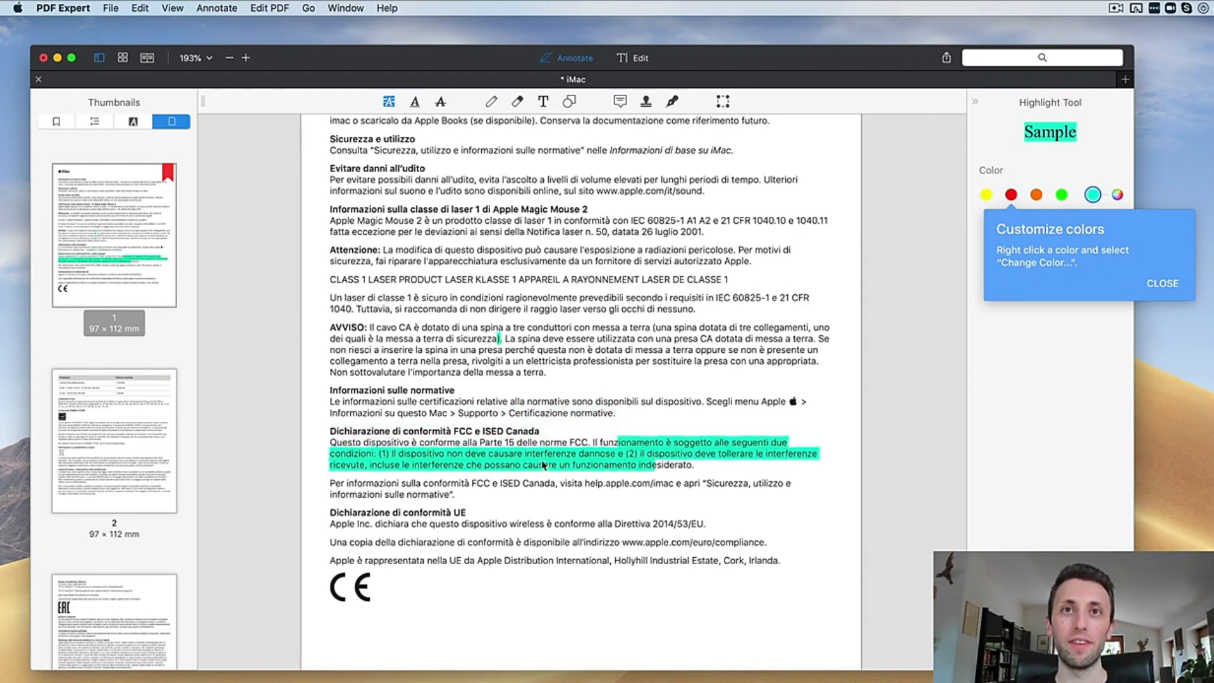
click(543, 465)
key(BackSpace)
scroll(638, 354, up, 1)
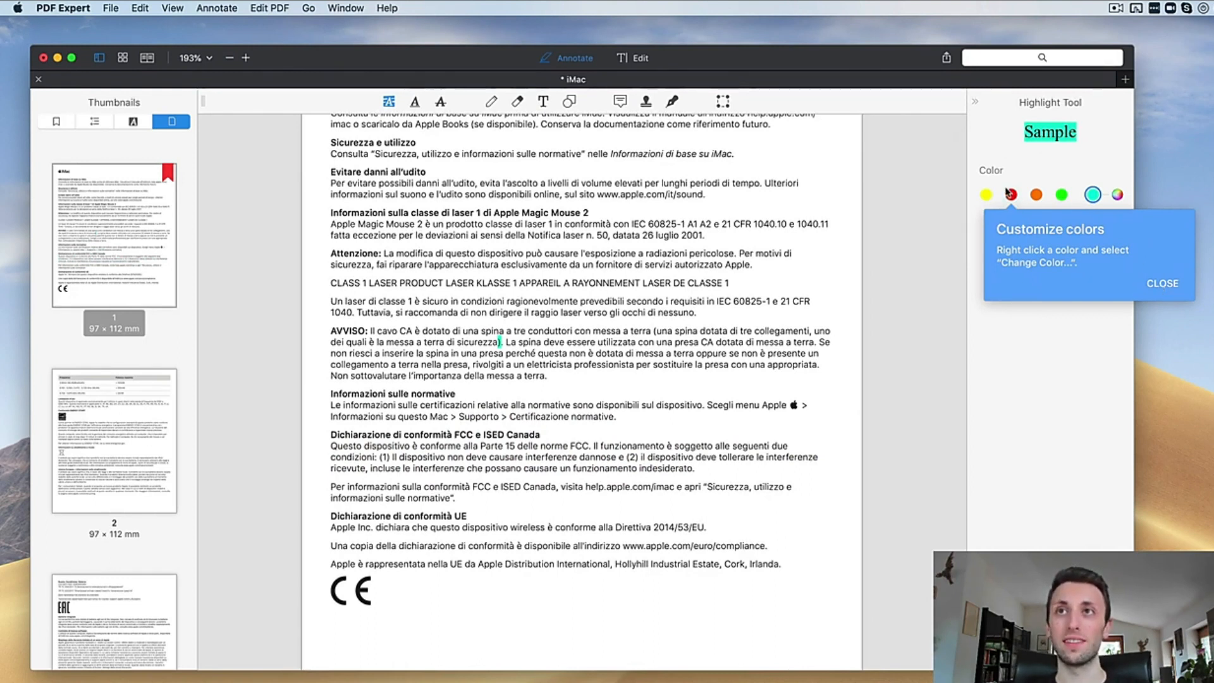
Switch the highlight colour to the red swatch via its Change Color option.
click(1162, 283)
right_click(1009, 196)
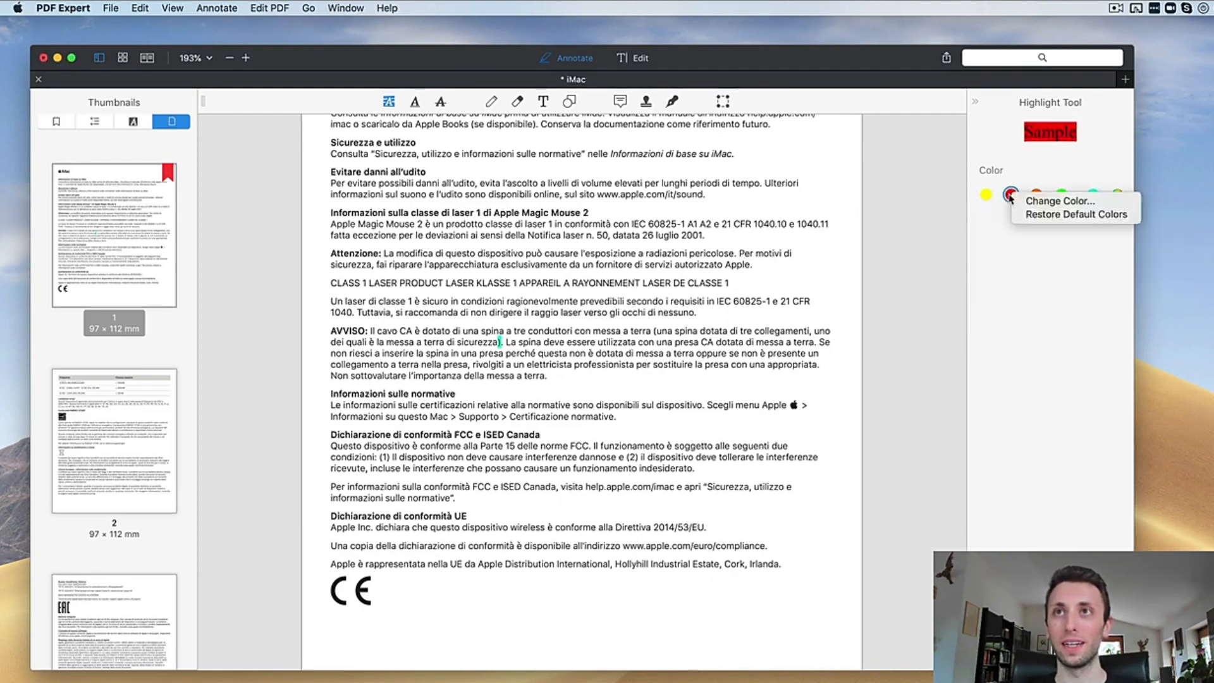
click(1046, 201)
click(981, 223)
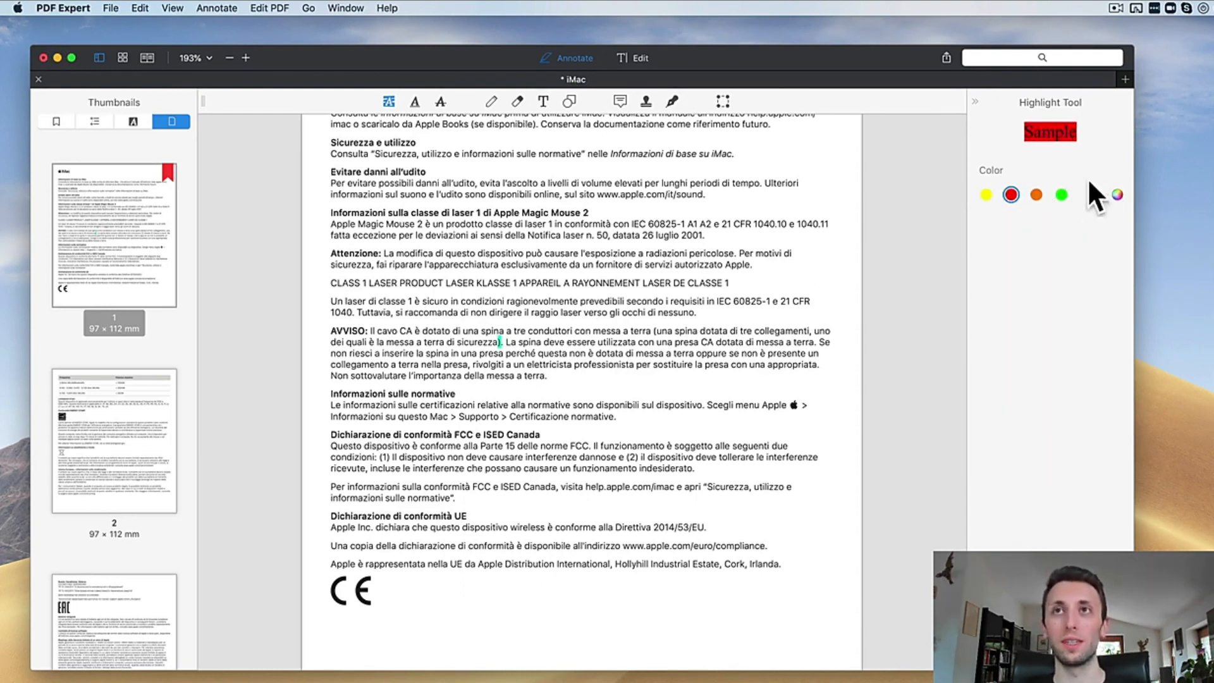
Highlight page 1's opening paragraphs in red, then undo it.
scroll(698, 189, up, 3)
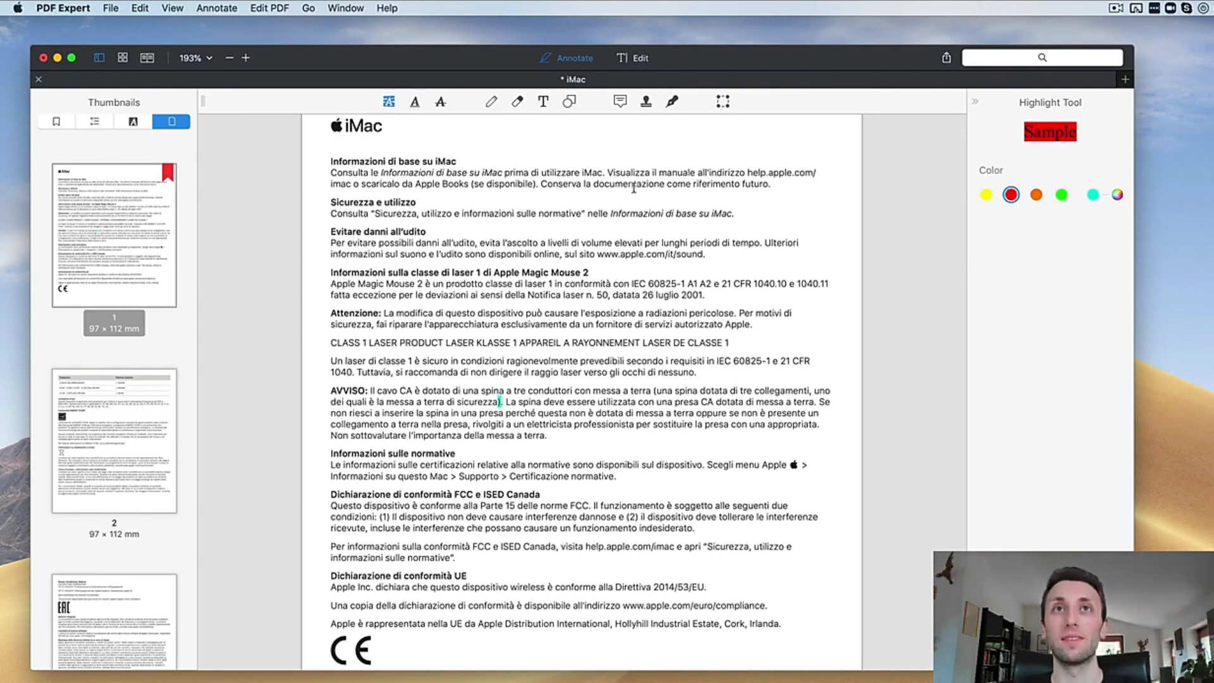
drag(425, 279, 525, 343)
key(super+z)
click(393, 102)
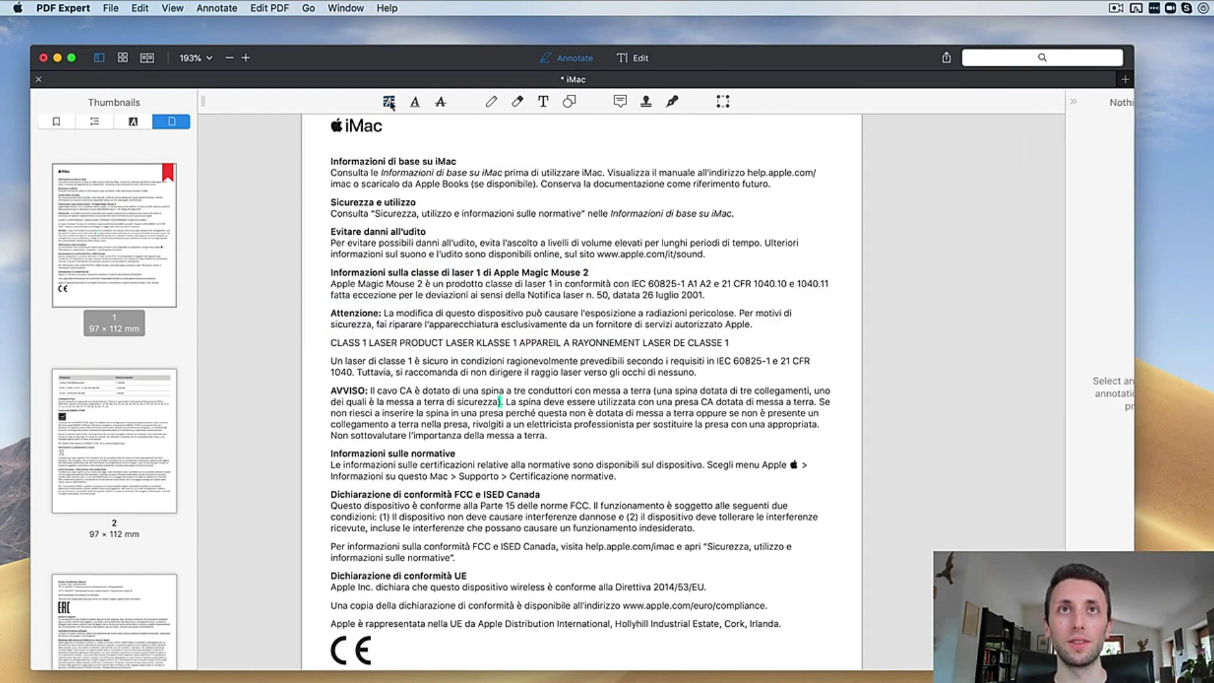
drag(424, 234, 546, 310)
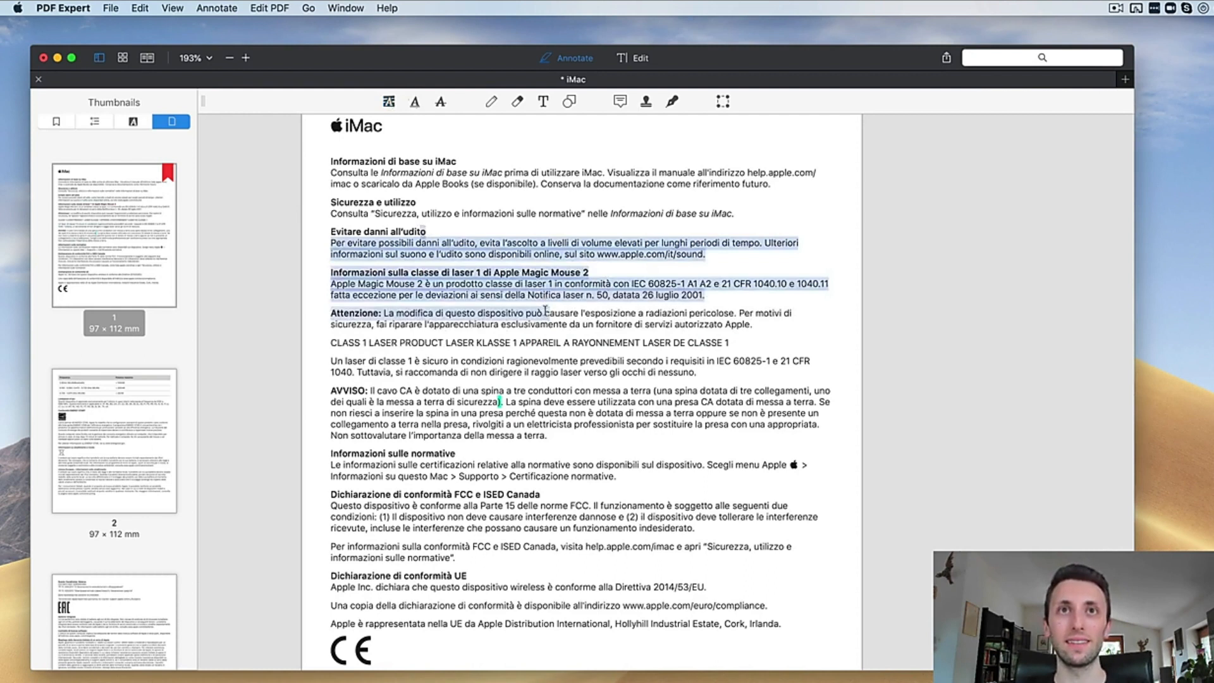
click(414, 102)
click(441, 103)
drag(451, 245, 569, 361)
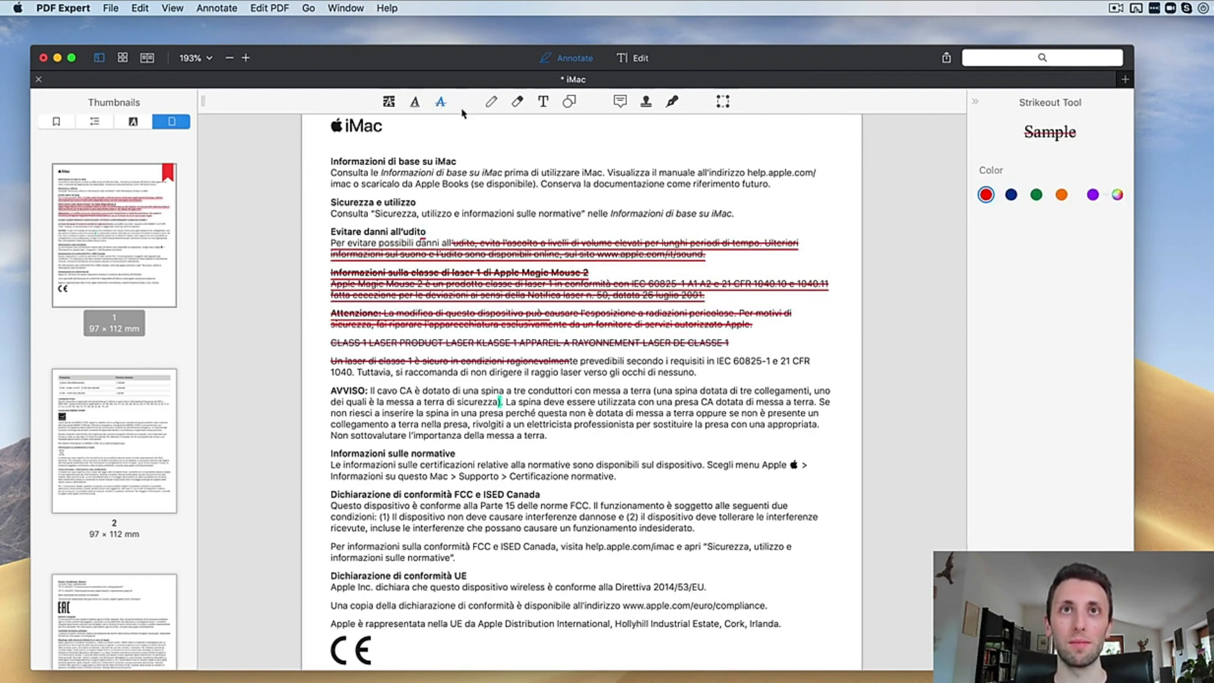
key(super+z)
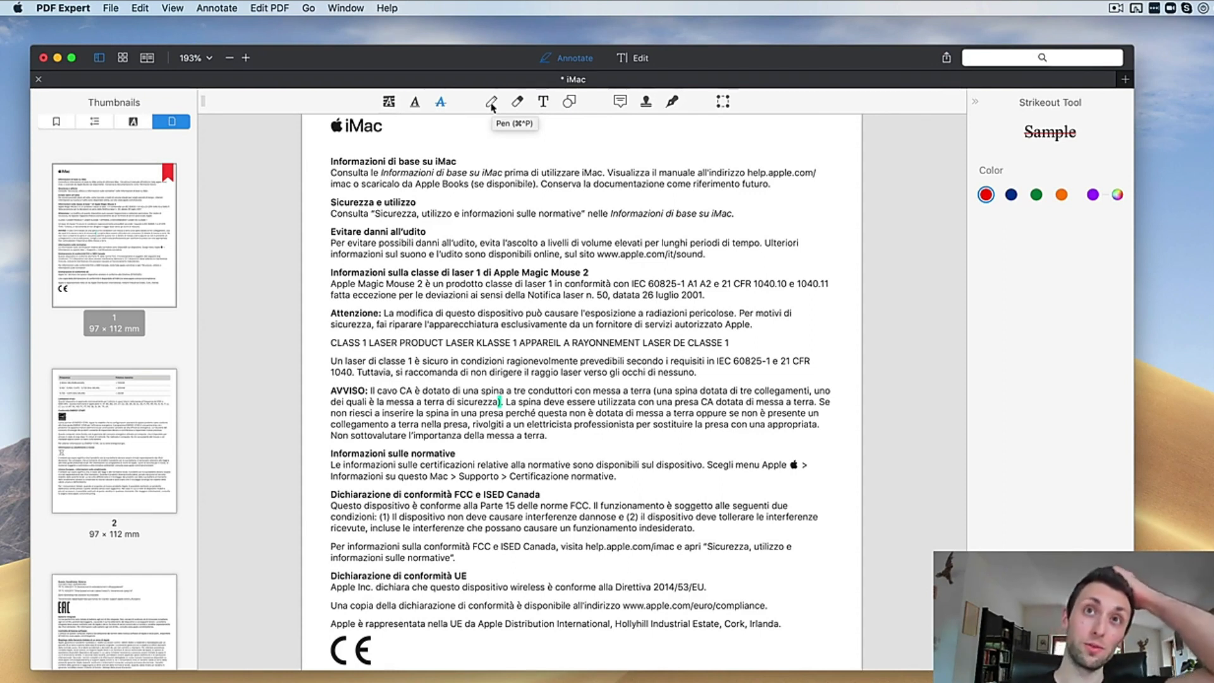
Choose the Pen tool and draw trial strokes over the top text and CE logo, undoing both.
click(492, 105)
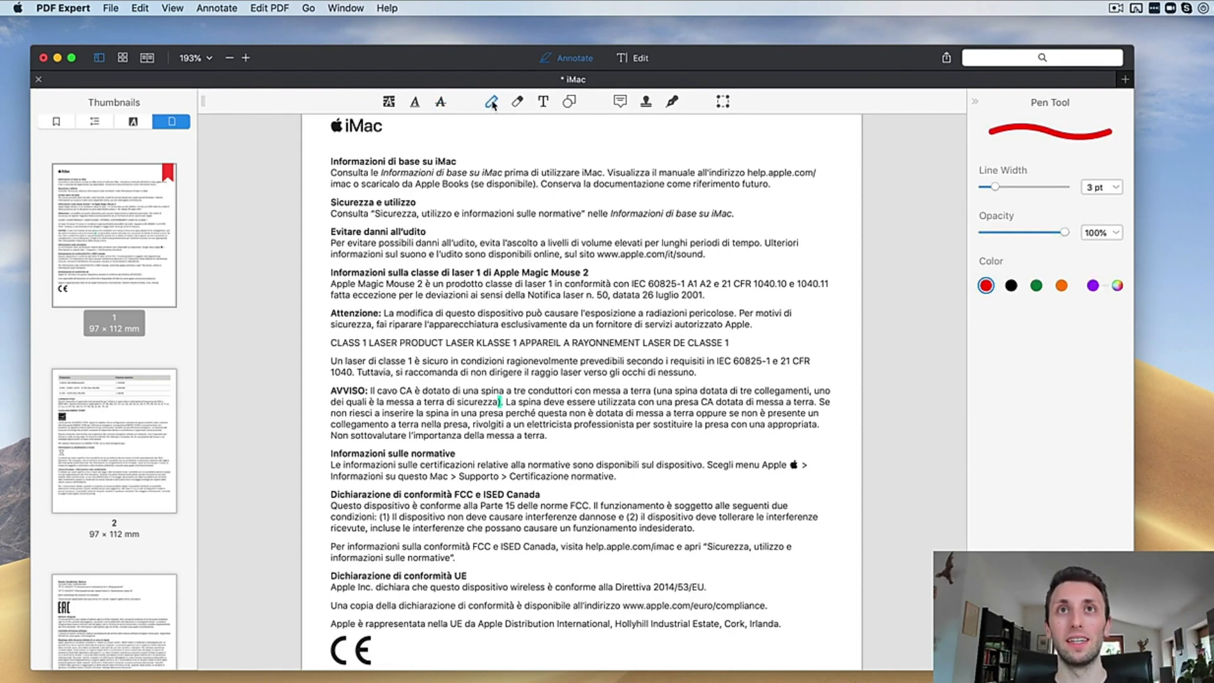
scroll(518, 185, up, 1)
mouse_move(560, 153)
mouse_down()
mouse_move(525, 179)
mouse_move(635, 160)
mouse_move(749, 225)
mouse_move(829, 151)
mouse_up()
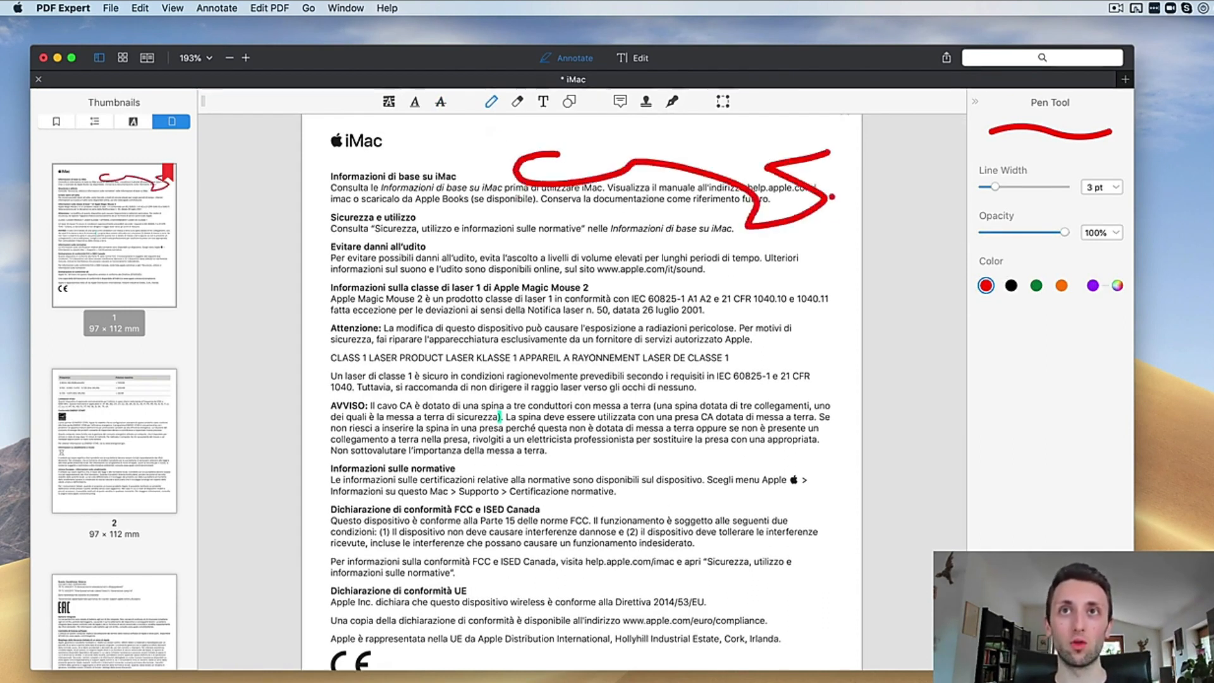
key(super+z)
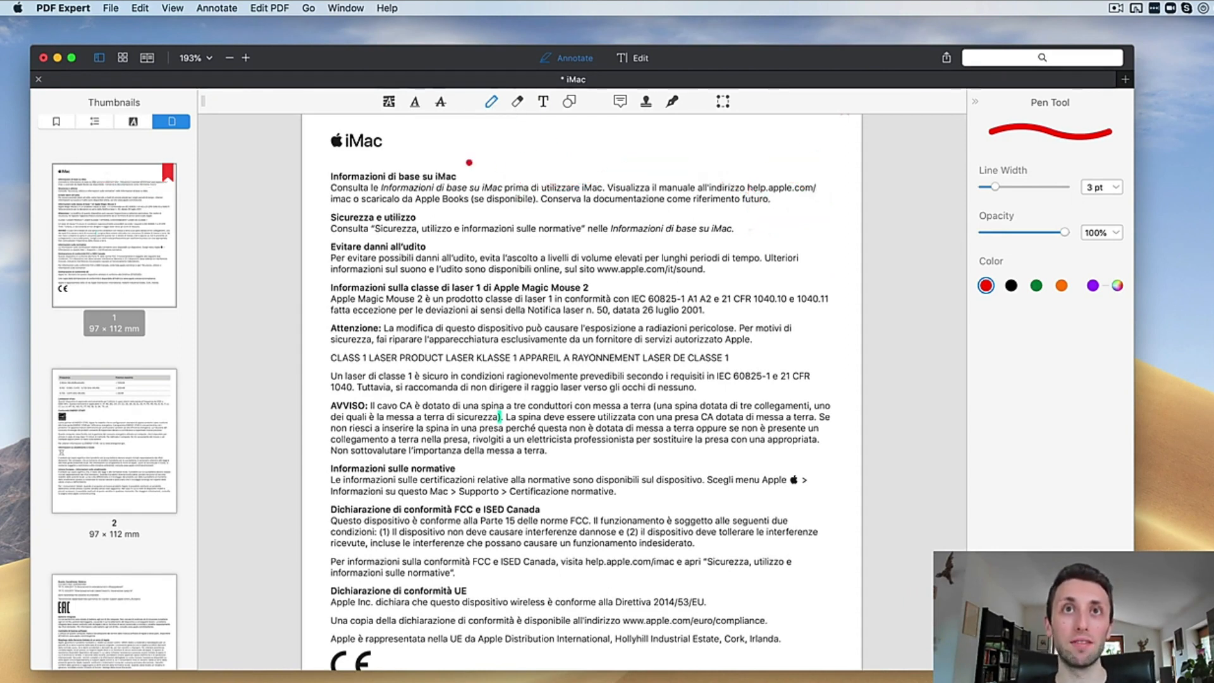
scroll(469, 333, down, 5)
mouse_move(360, 289)
mouse_down()
mouse_move(330, 289)
mouse_move(348, 360)
mouse_move(367, 292)
mouse_move(353, 292)
mouse_up()
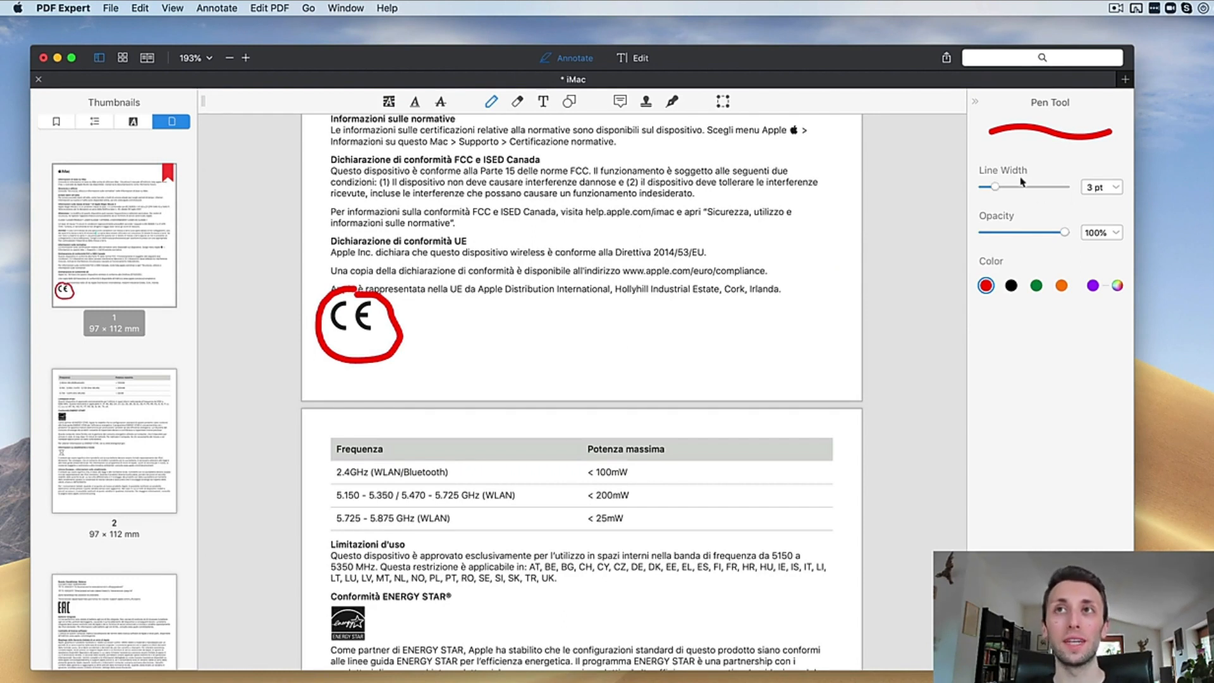
key(super+z)
Set the pen line width to 0.7 pt, undo a thin test circle, and pick black.
drag(995, 186, 984, 188)
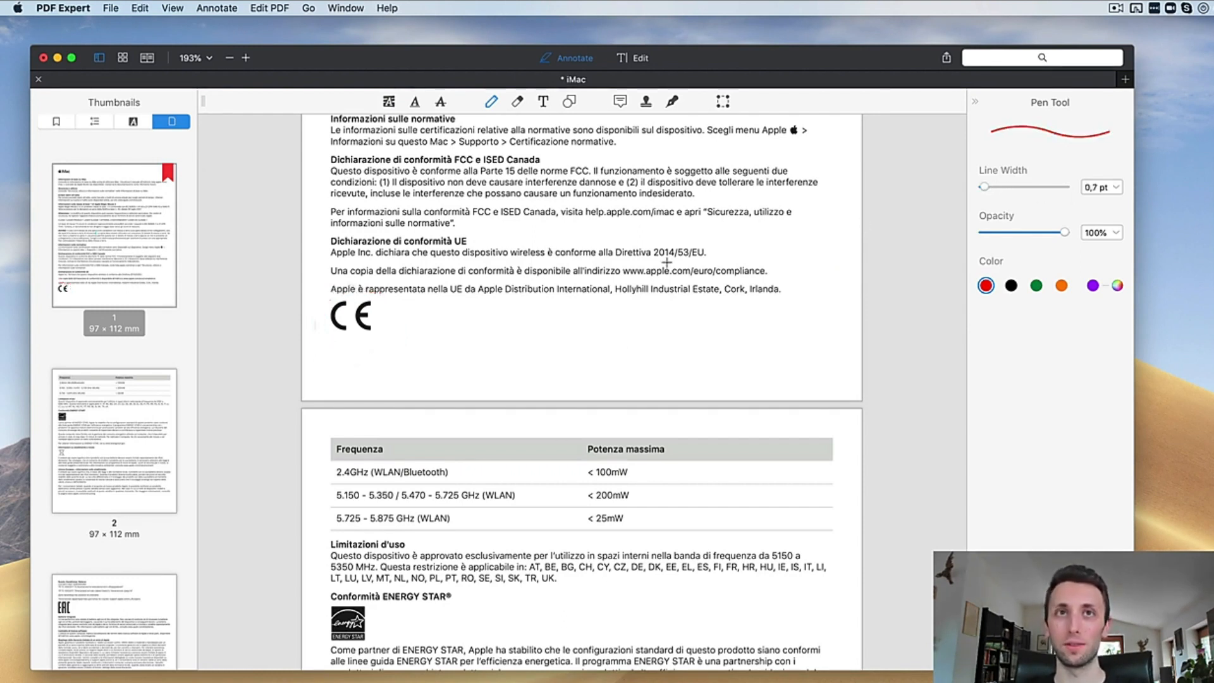
mouse_move(395, 294)
mouse_down()
mouse_move(322, 295)
mouse_move(379, 353)
mouse_move(378, 296)
mouse_up()
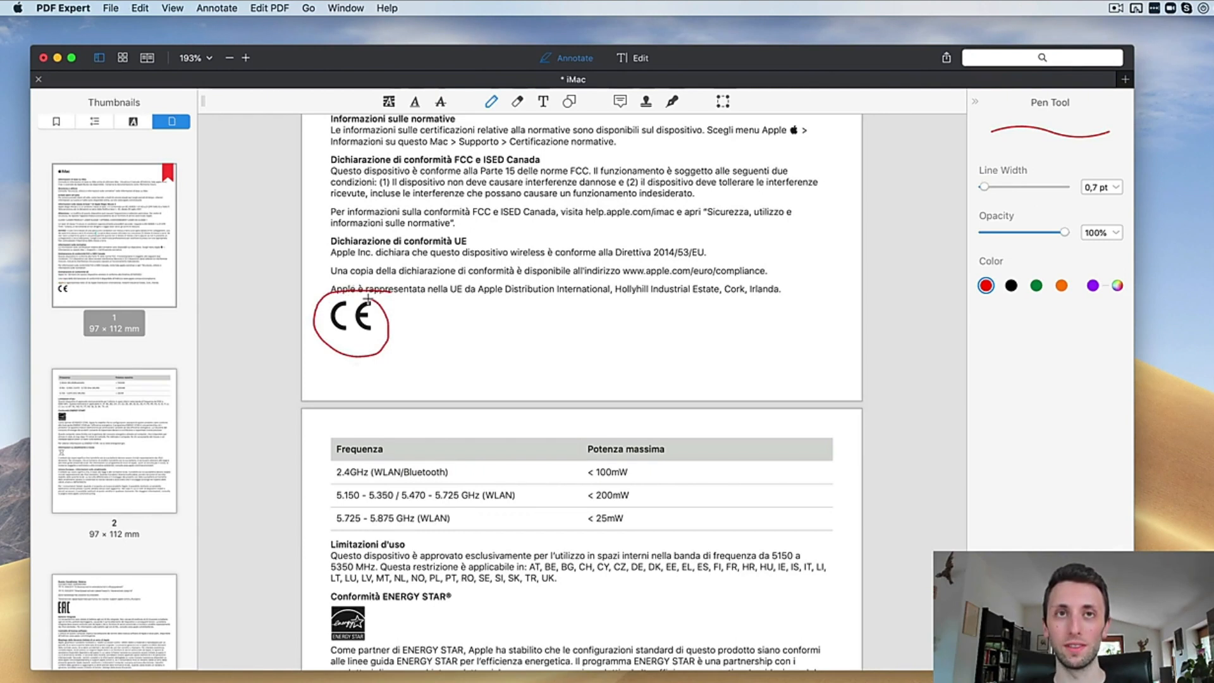
key(super+z)
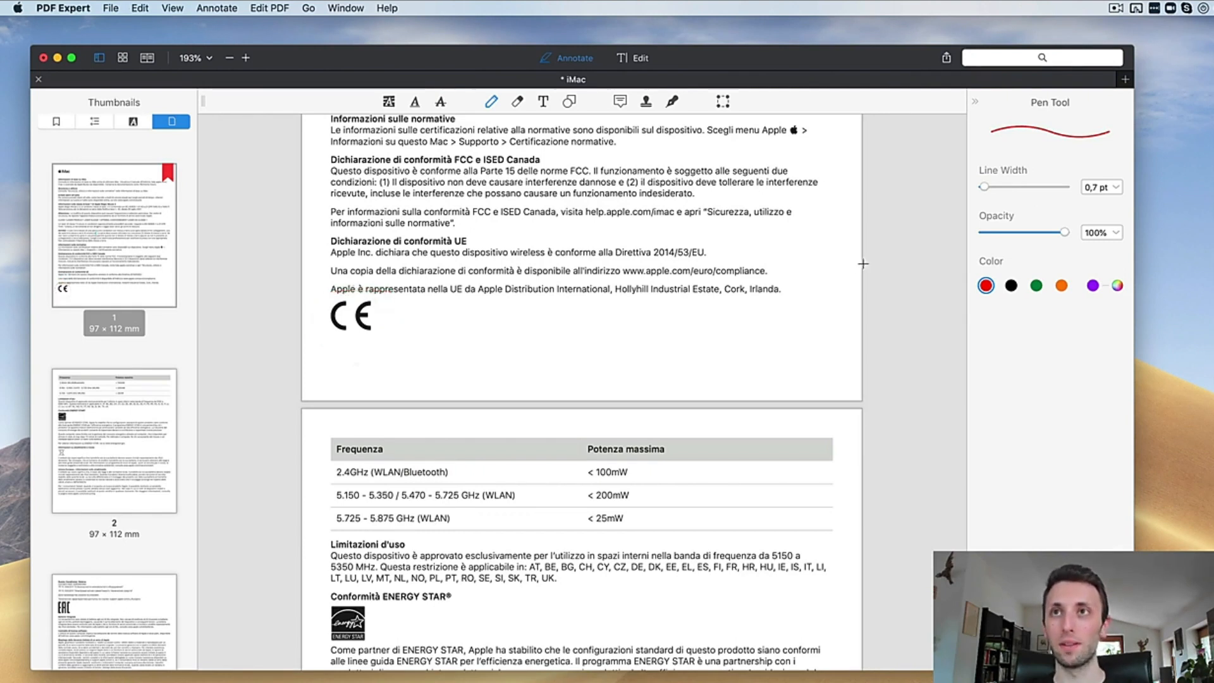
right_click(1011, 287)
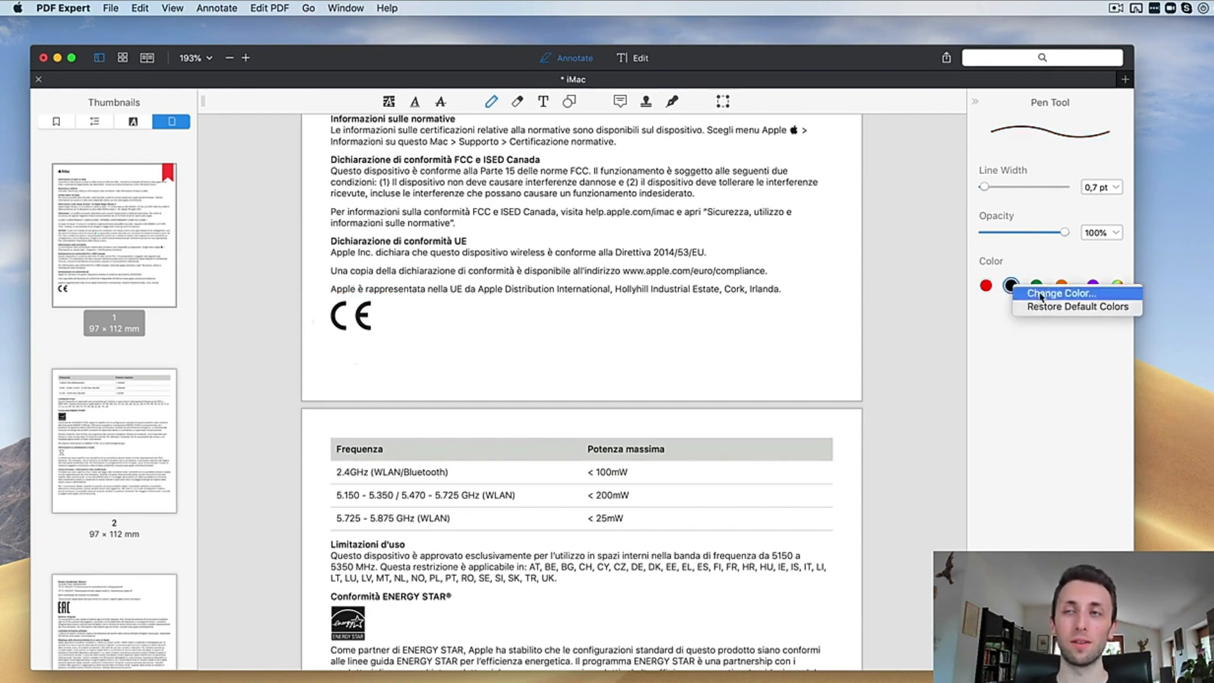
click(1008, 355)
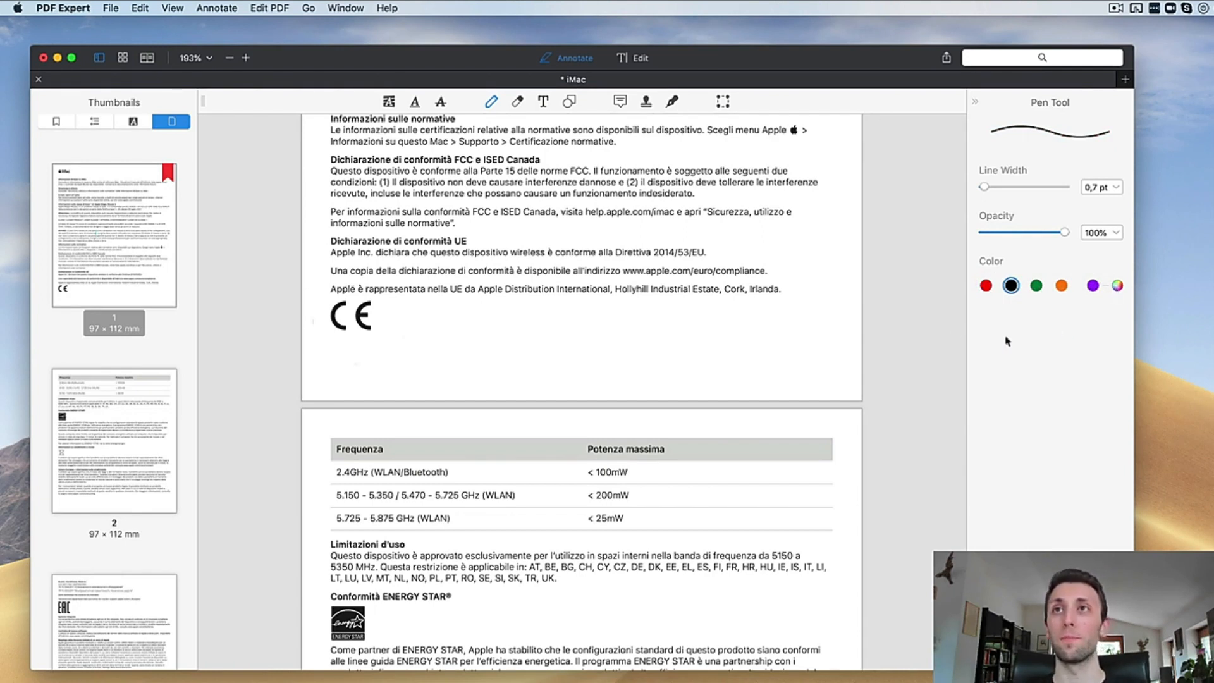
scroll(822, 336, up, 1)
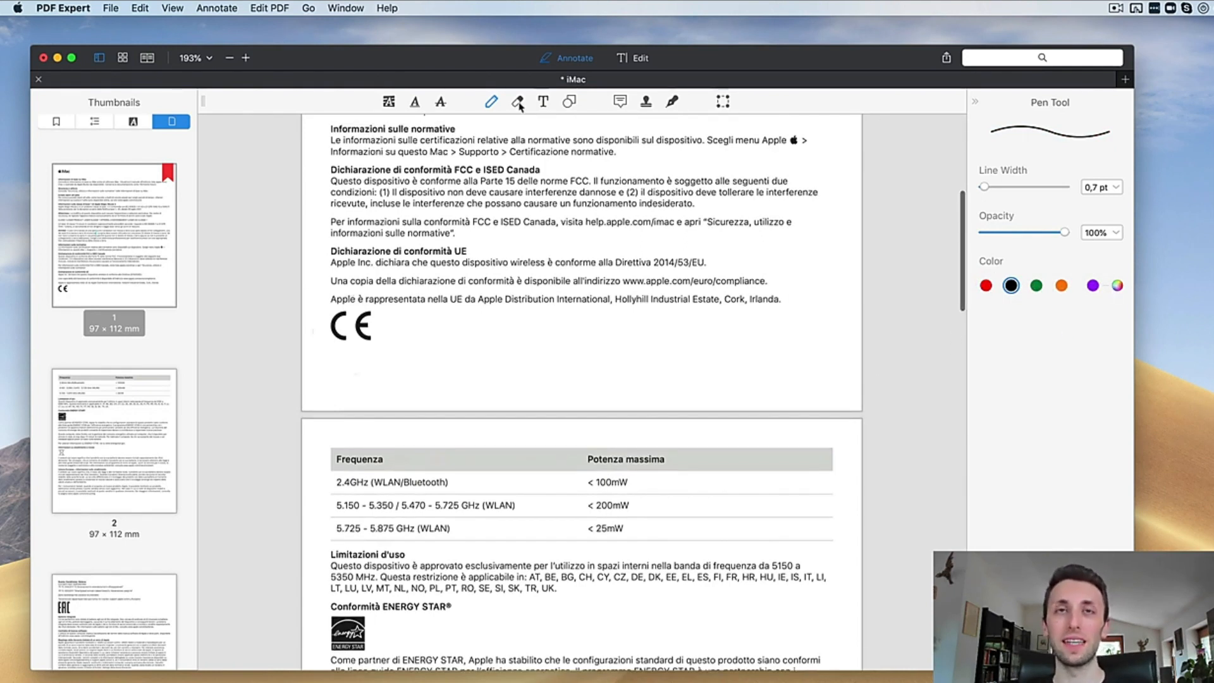
click(490, 102)
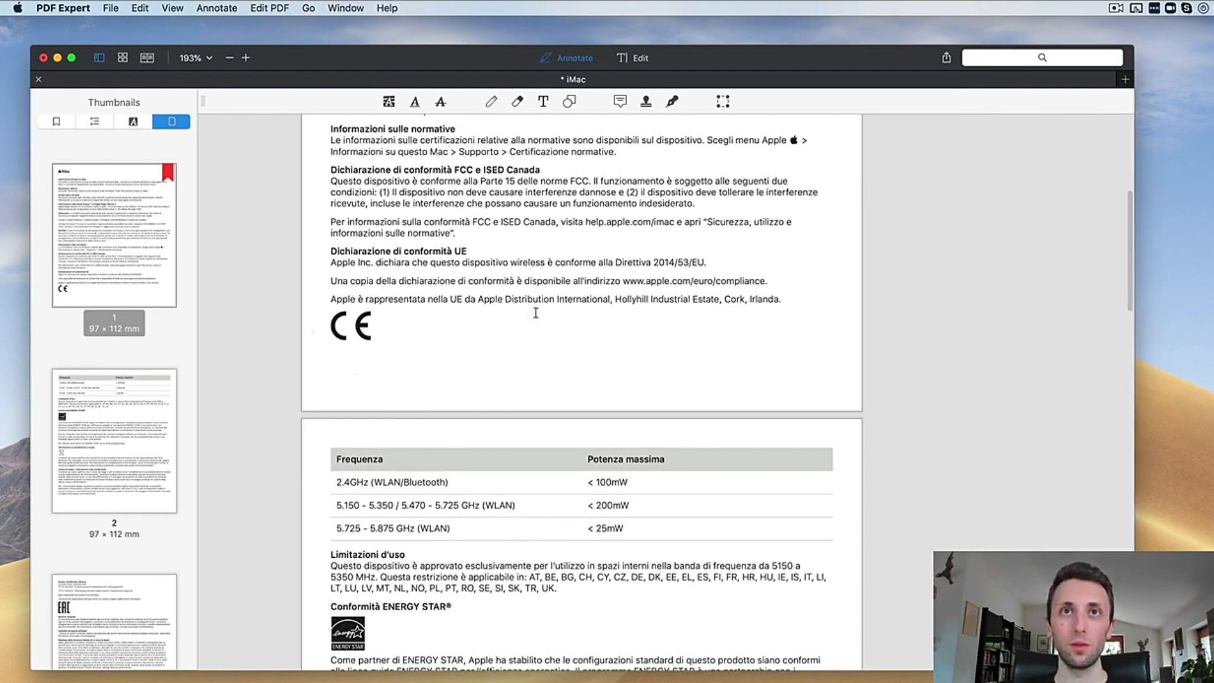
click(490, 101)
mouse_move(569, 327)
mouse_down()
mouse_move(541, 326)
mouse_move(591, 347)
mouse_move(566, 348)
mouse_up()
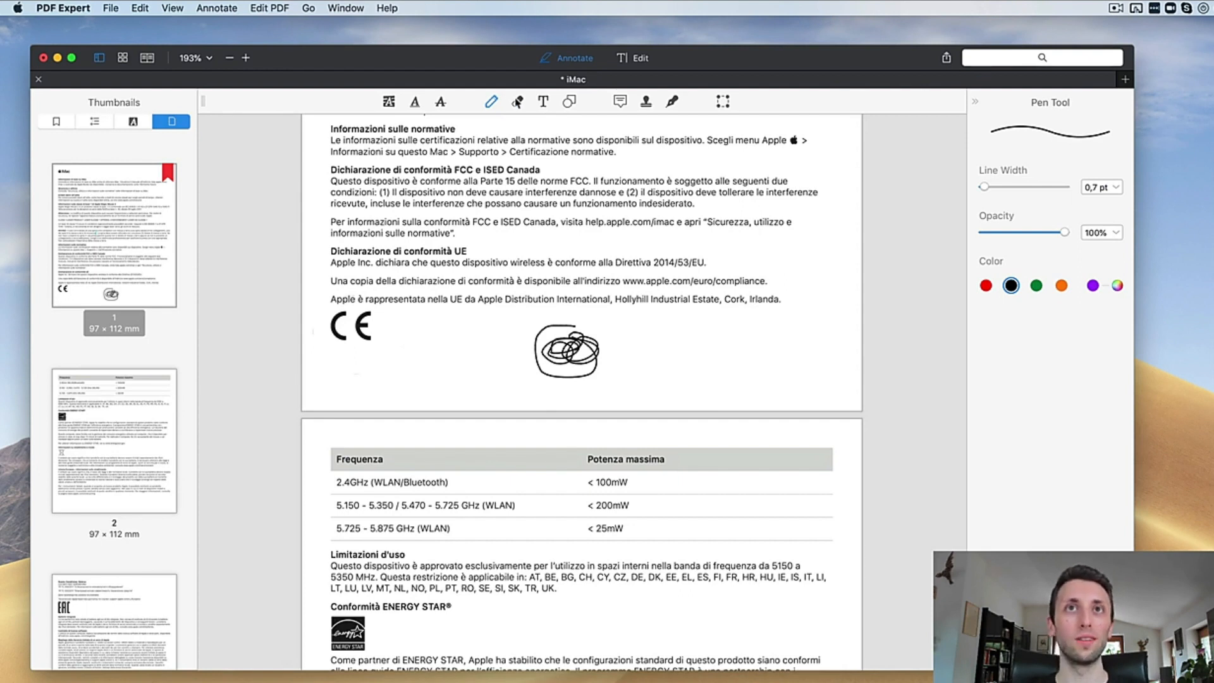
click(518, 102)
mouse_move(566, 364)
mouse_down()
mouse_move(573, 351)
mouse_move(555, 352)
mouse_move(550, 335)
mouse_move(551, 352)
mouse_move(591, 351)
mouse_up()
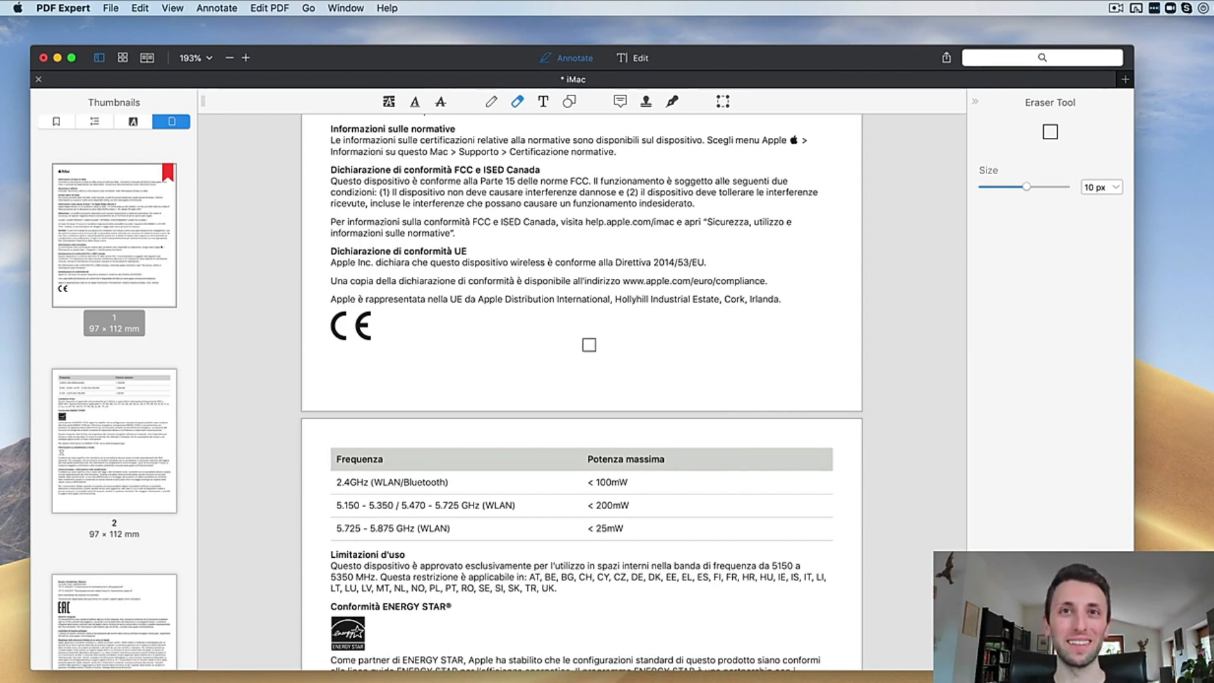
click(543, 101)
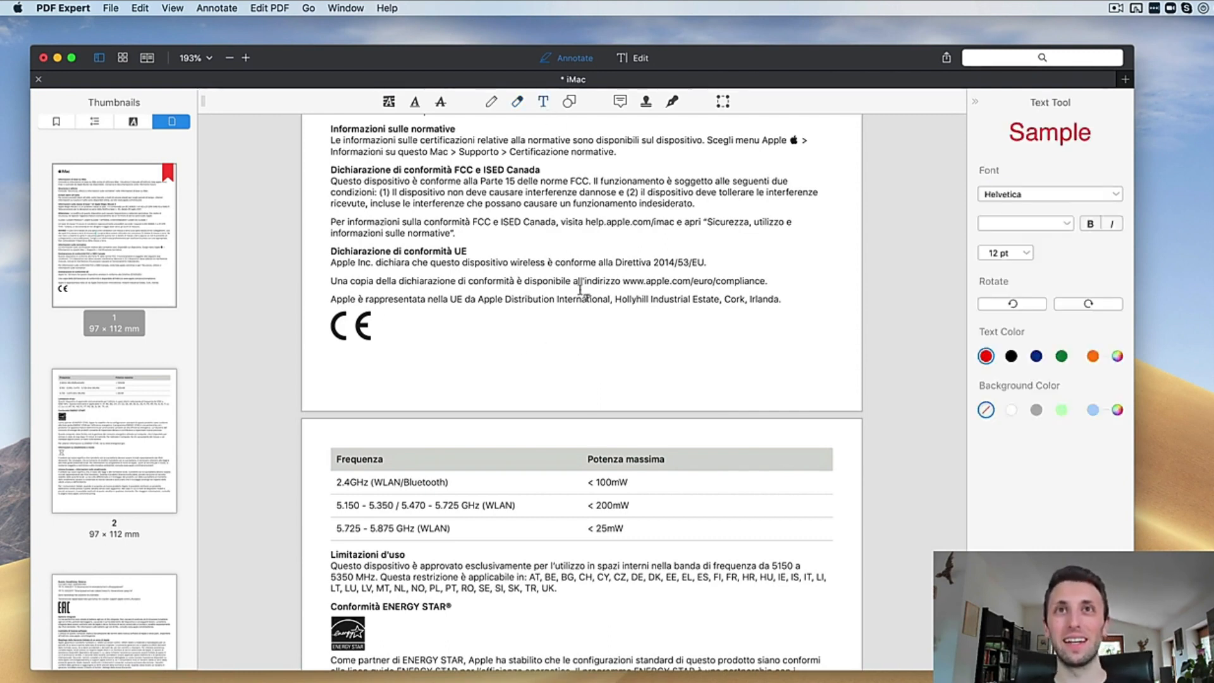
click(483, 353)
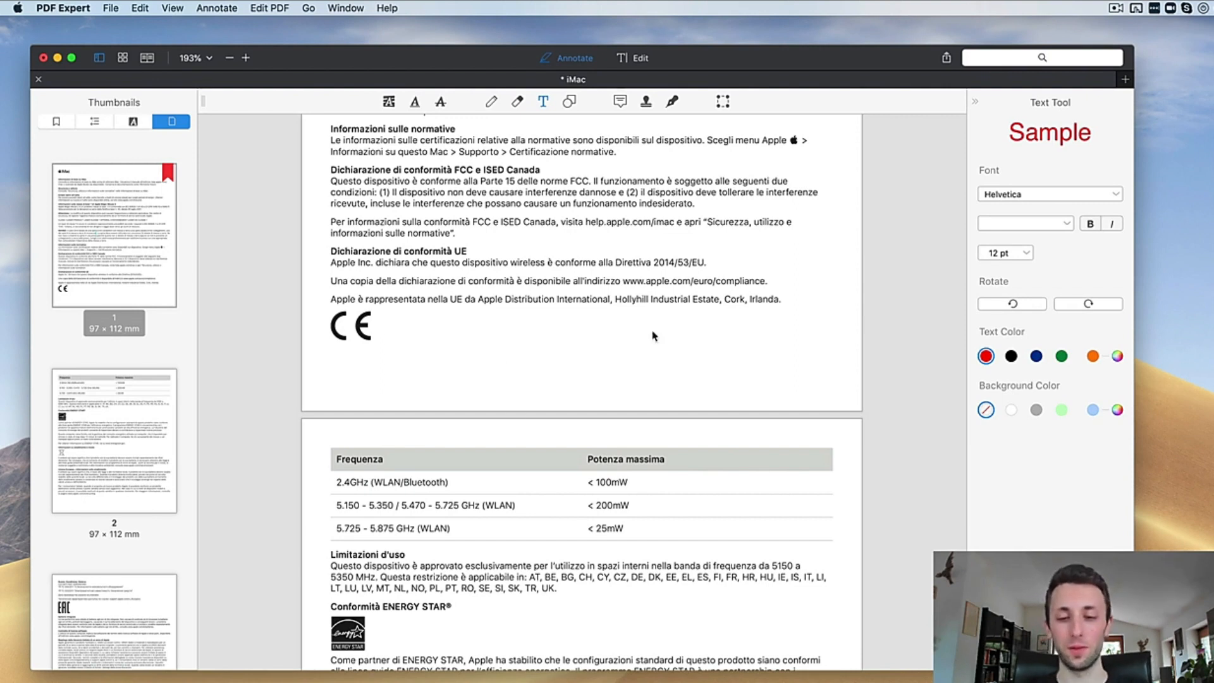
text(djkfhdkhdfsjafds)
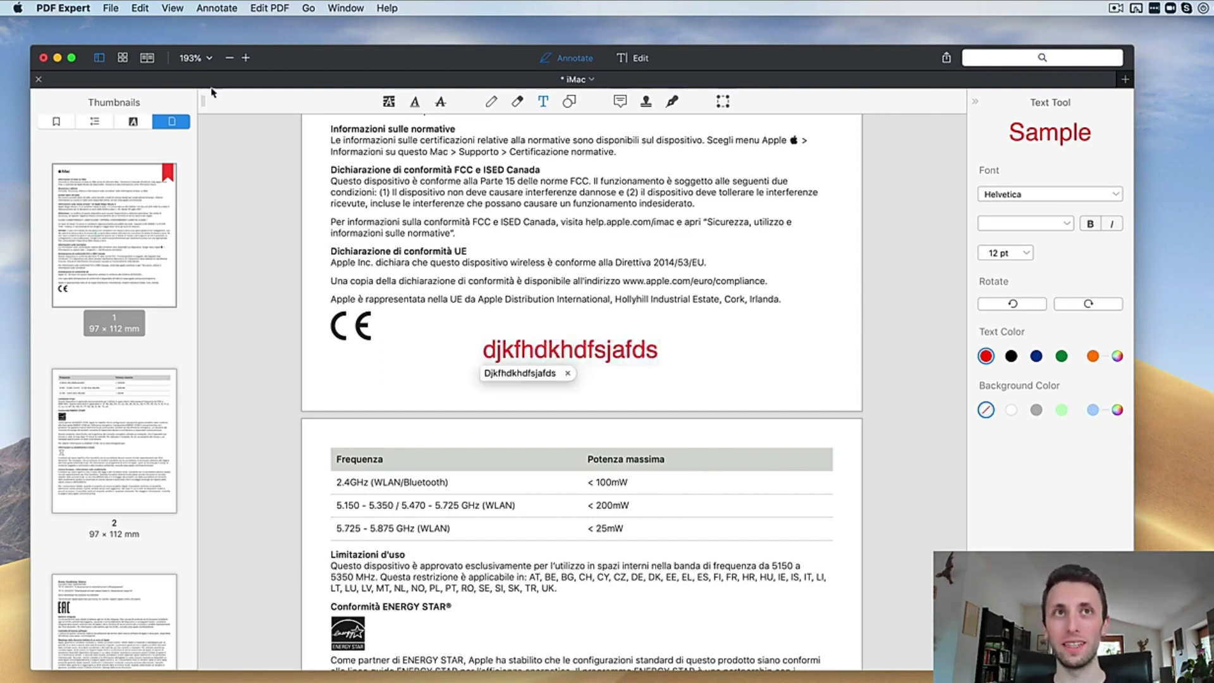
key(super+z)
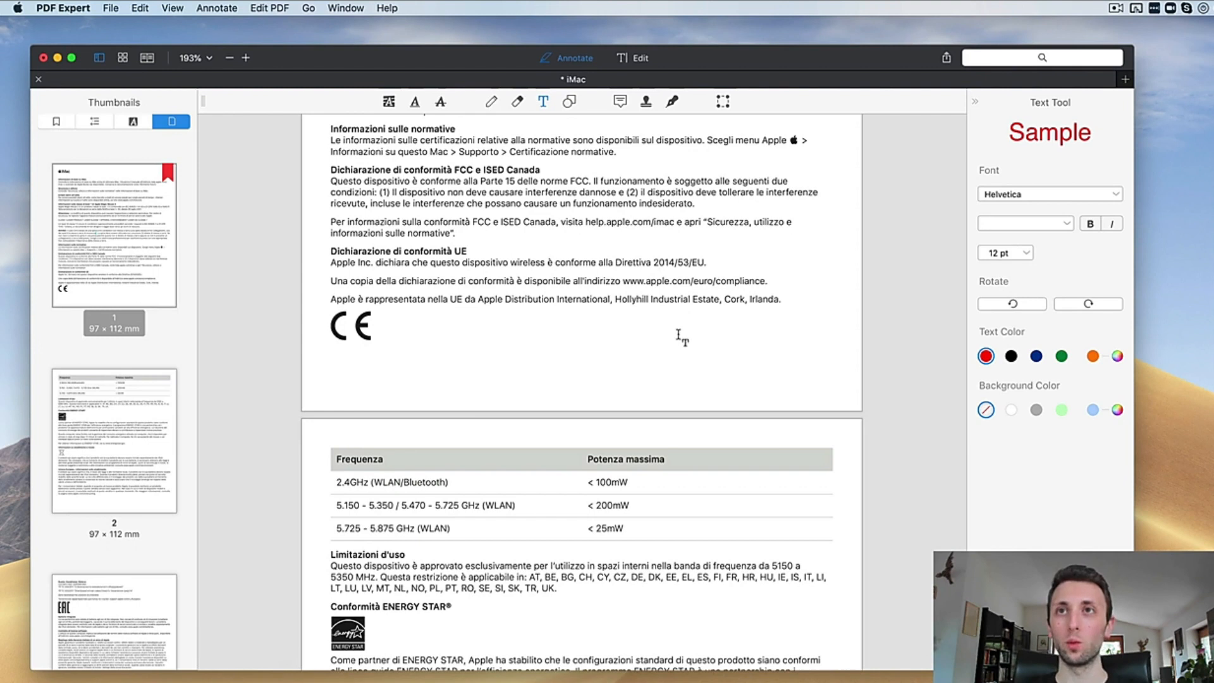
click(569, 103)
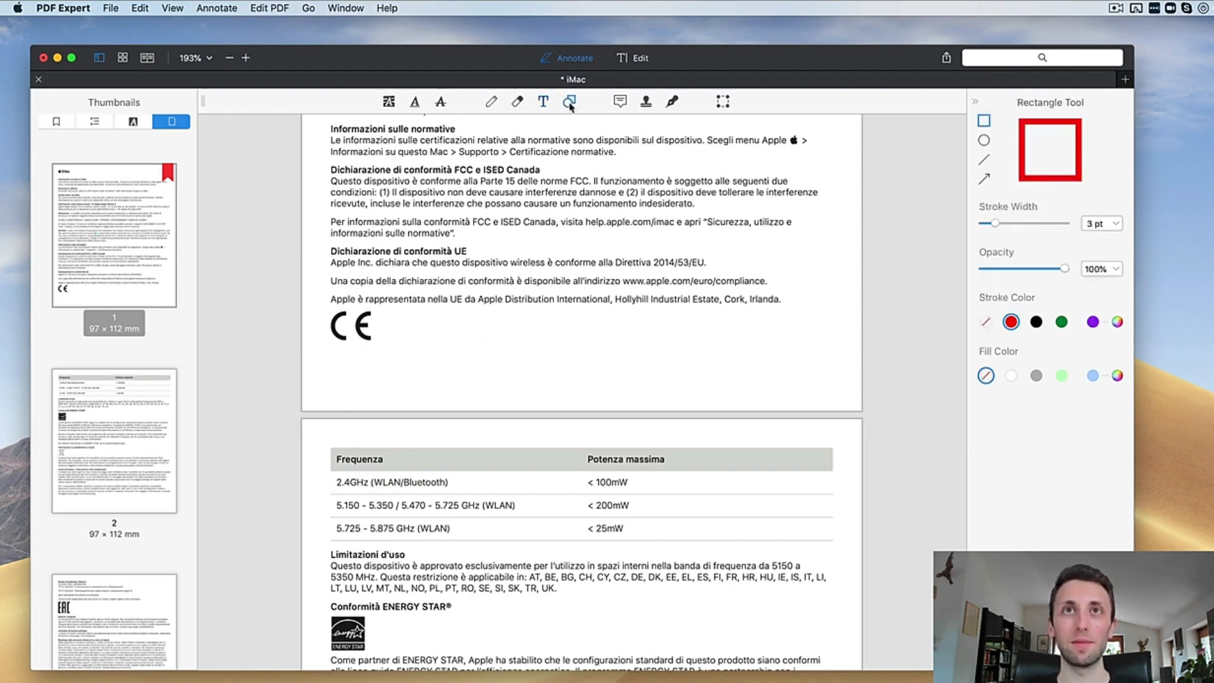
mouse_move(504, 333)
mouse_down()
mouse_move(613, 398)
mouse_move(698, 403)
mouse_up()
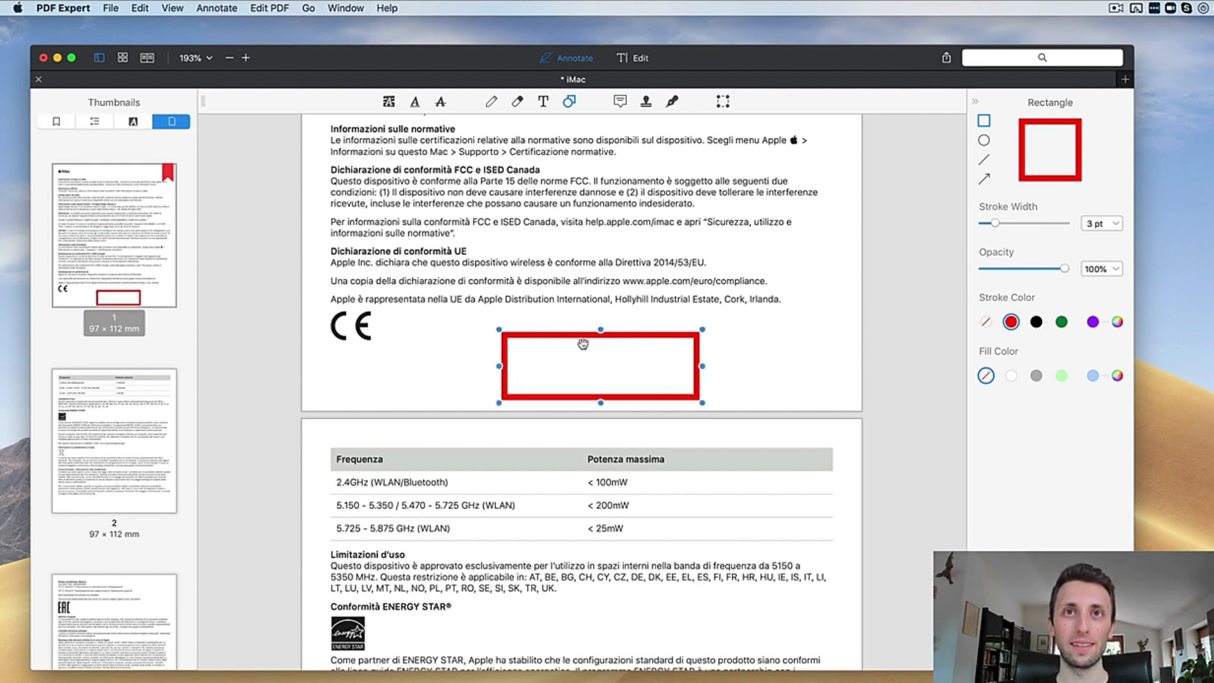
drag(580, 360, 391, 324)
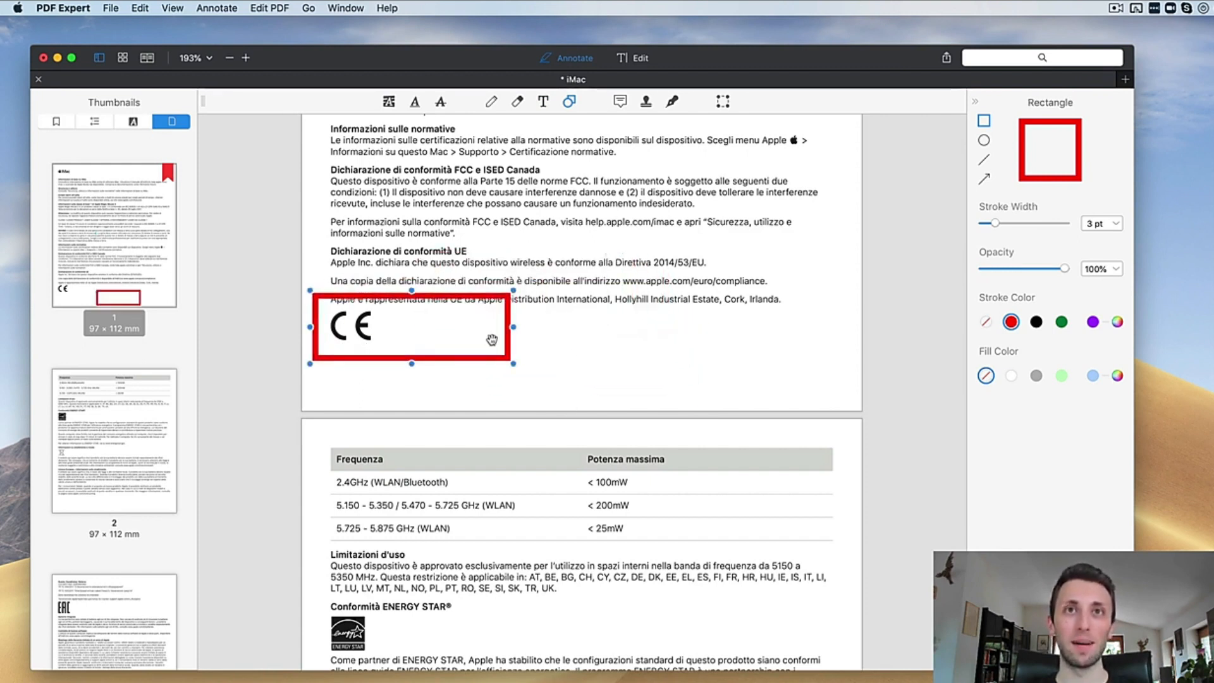
drag(514, 328, 391, 331)
key(super+z)
key(super+z)
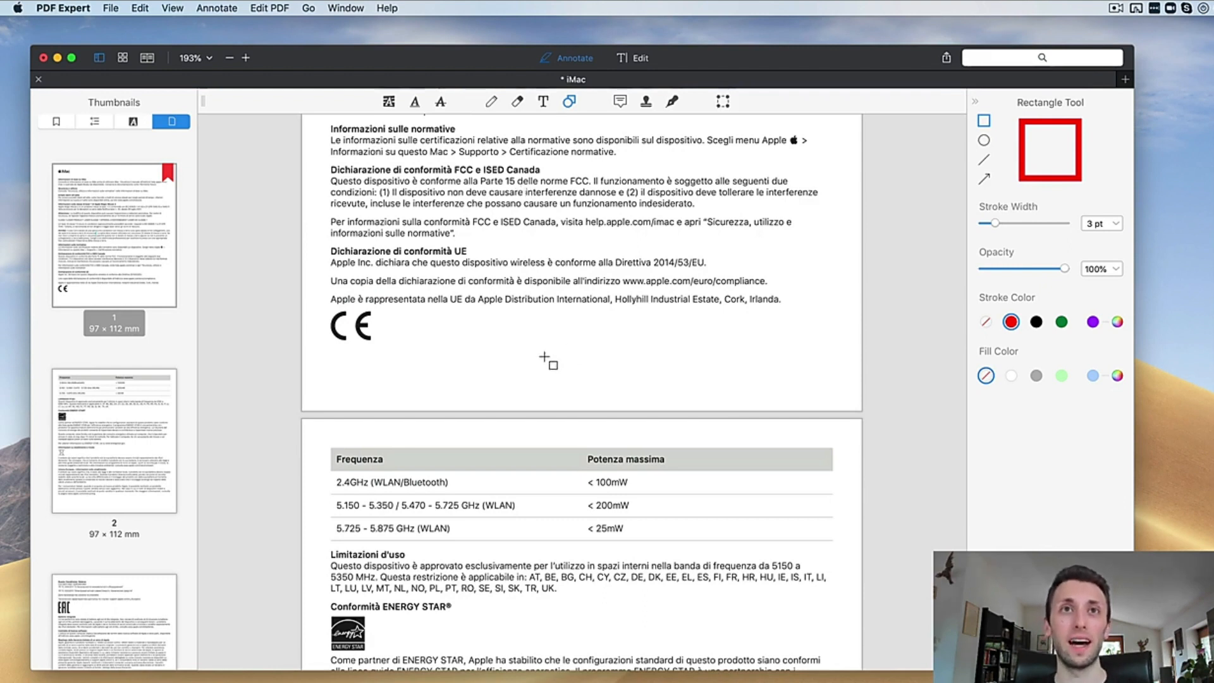
Add a sticky note near the CE mark containing the text 'jdfhskjdshdskjhdslkjdfs'.
scroll(547, 361, up, 6)
scroll(546, 361, down, 2)
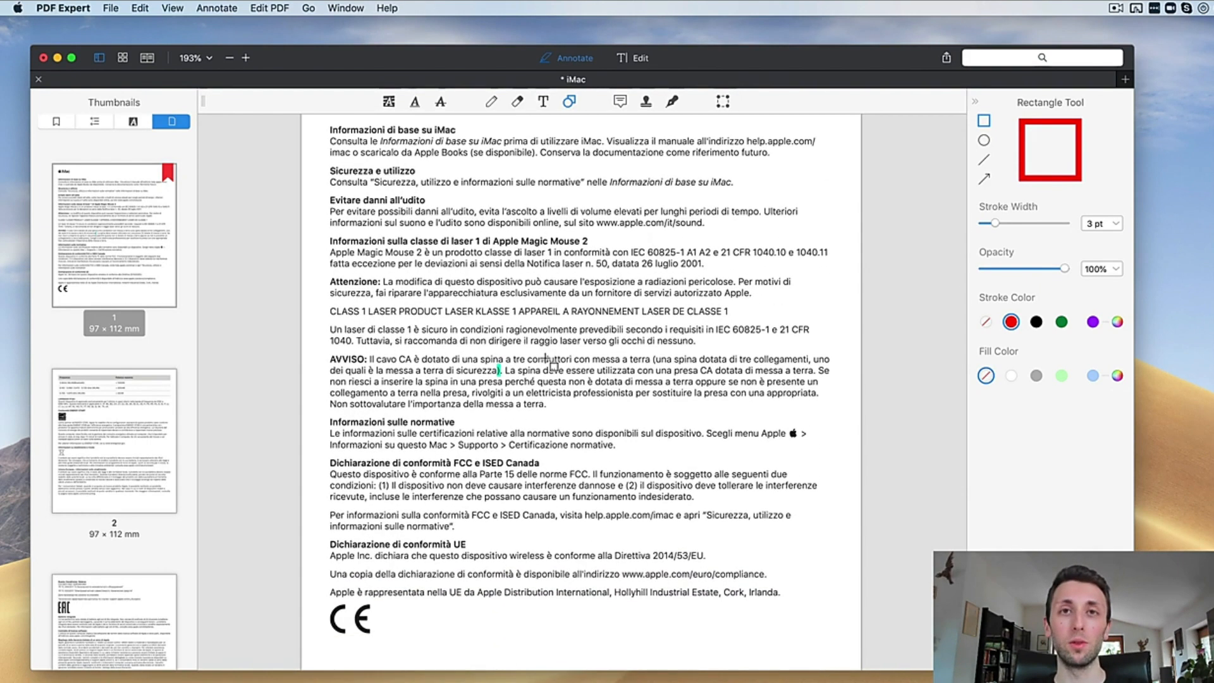
scroll(546, 360, down, 5)
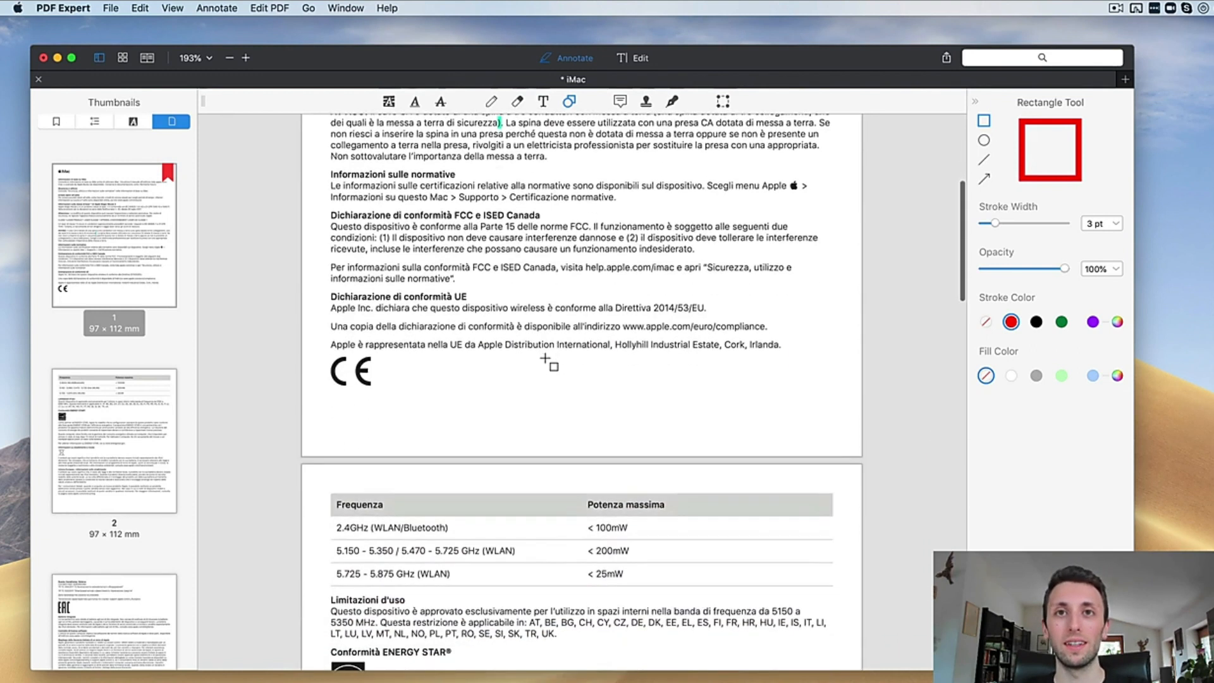
scroll(549, 363, down, 4)
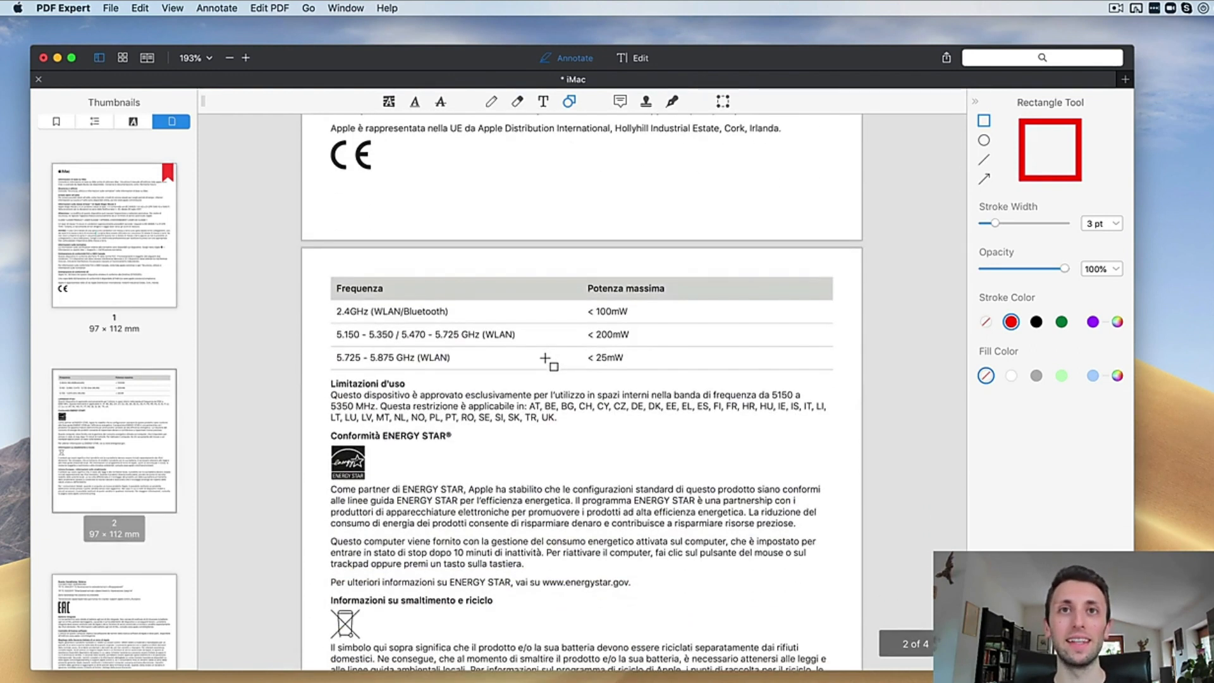
scroll(549, 363, down, 5)
scroll(549, 363, down, 15)
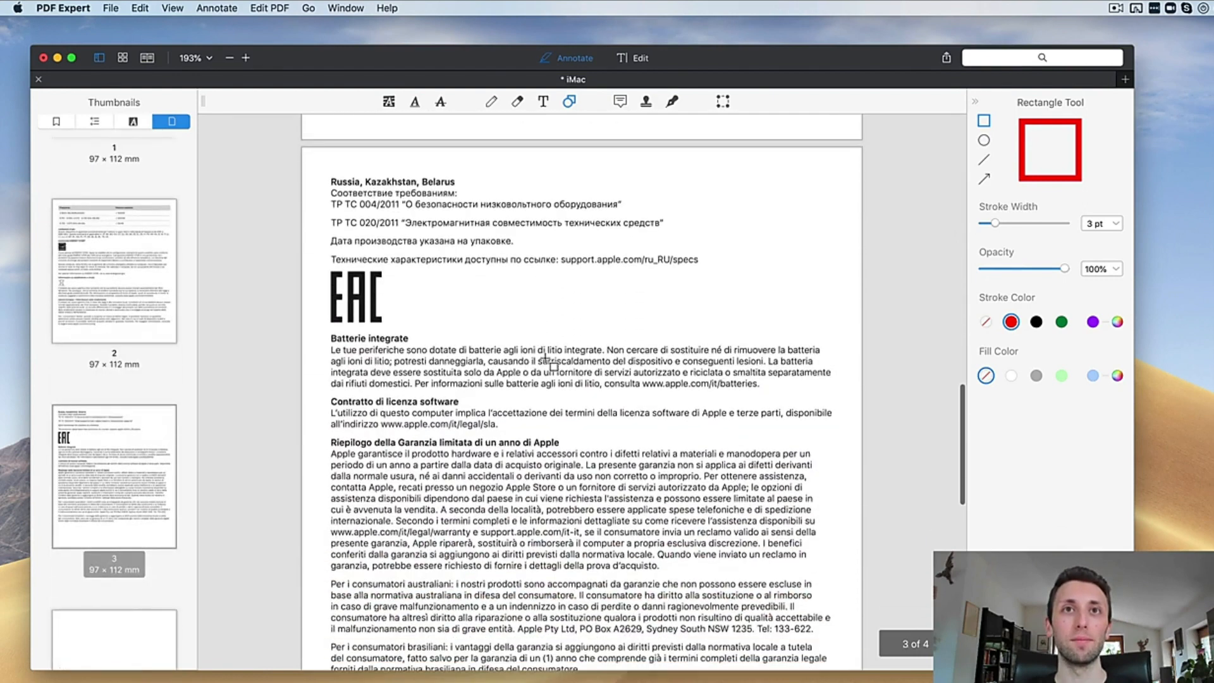
scroll(549, 362, up, 20)
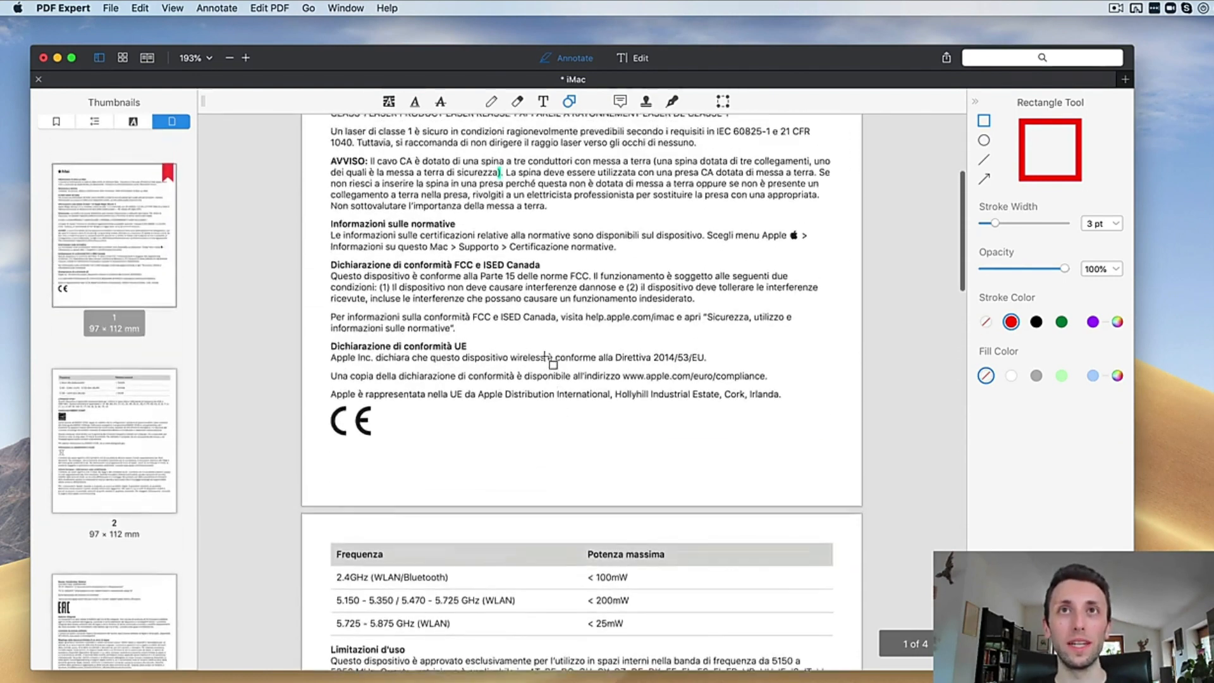
click(619, 101)
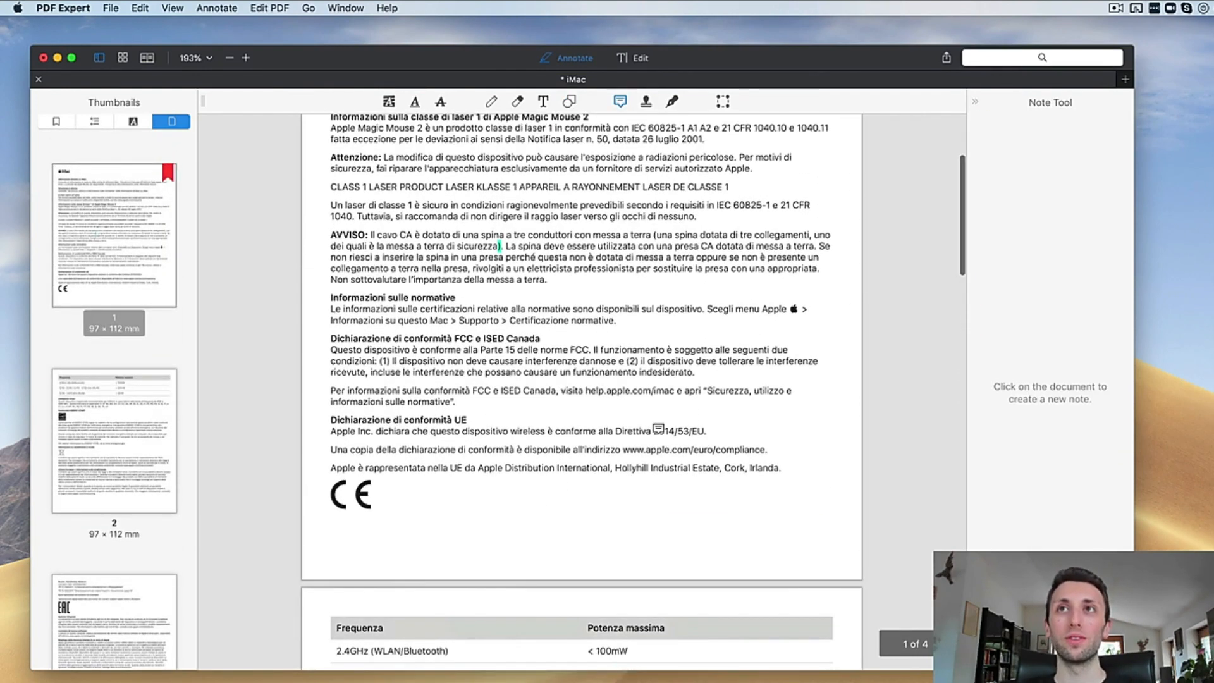
click(567, 498)
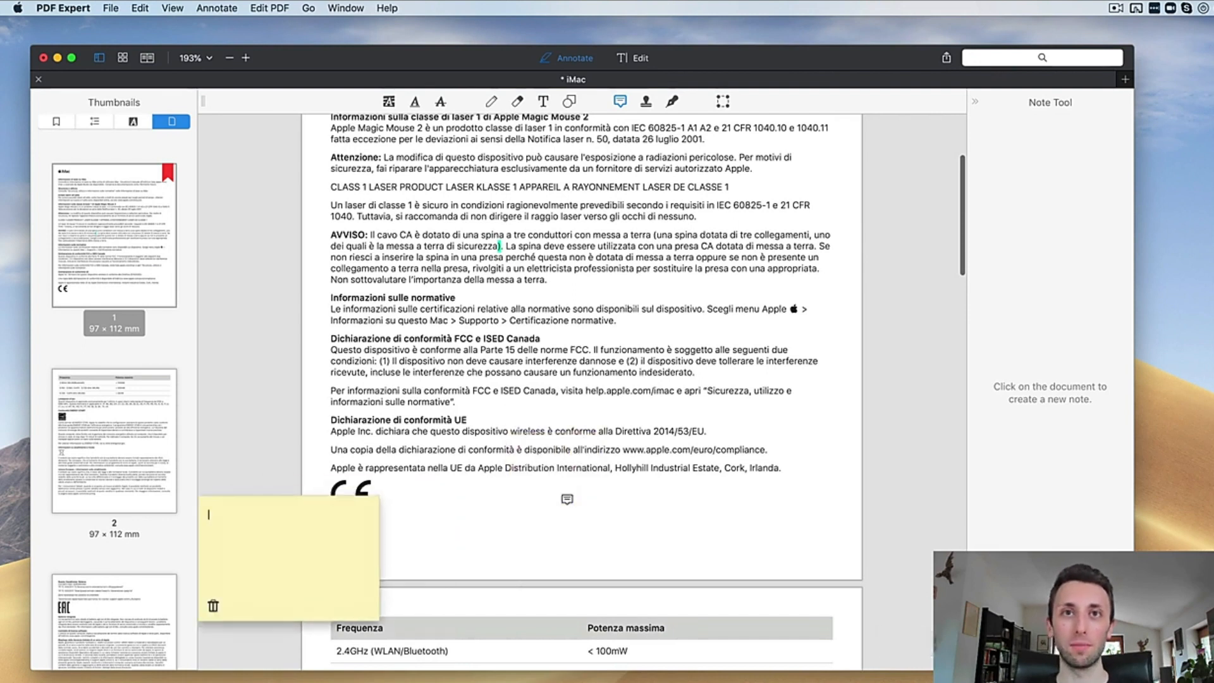
text(jdfhskjdshdskjhdslkjdfs)
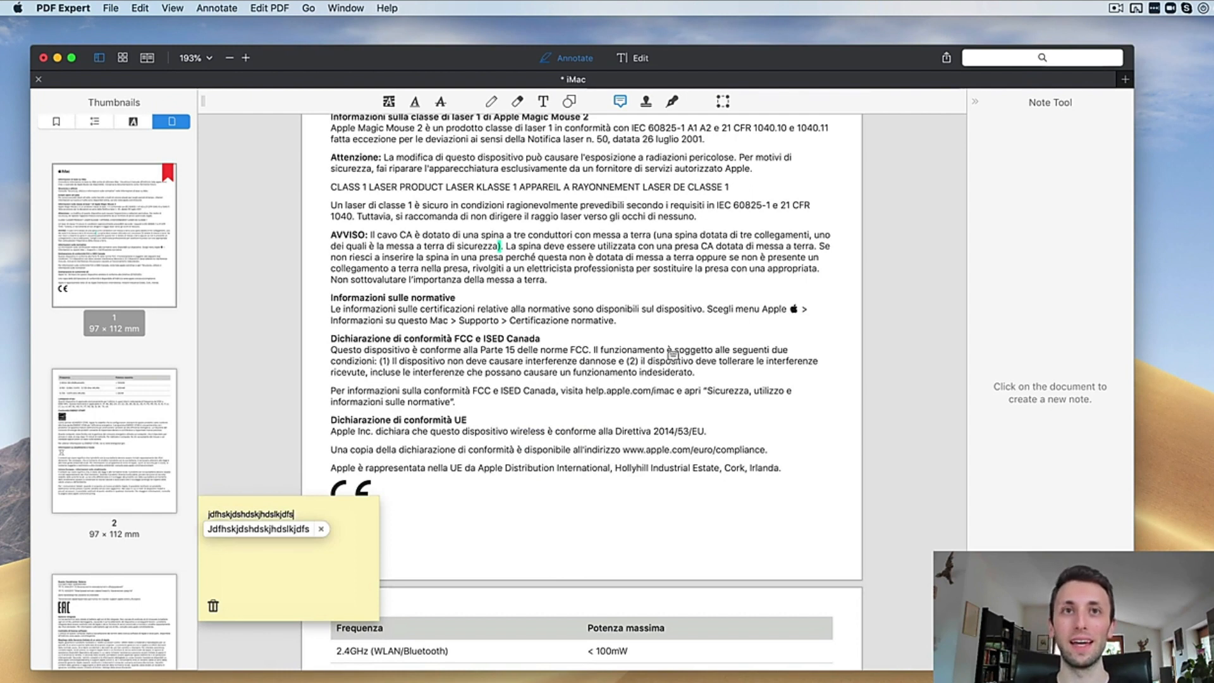
Close the note popup and move the note up beside the FCC conformity paragraph.
key(Escape)
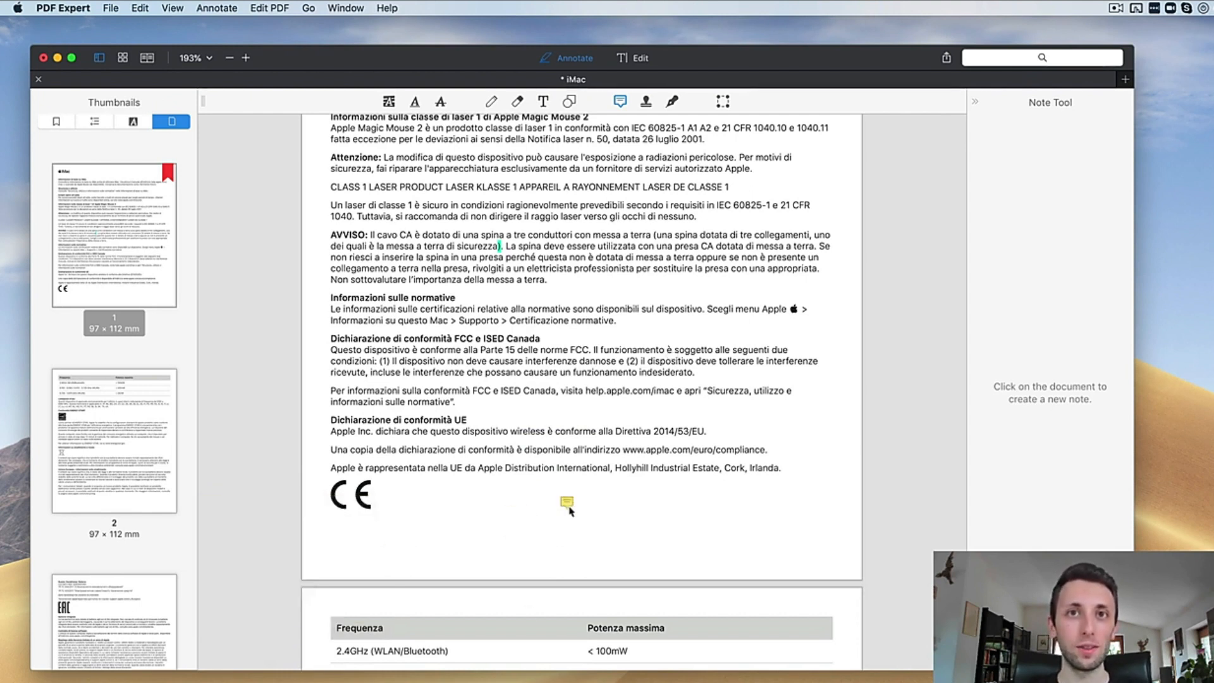
mouse_move(570, 511)
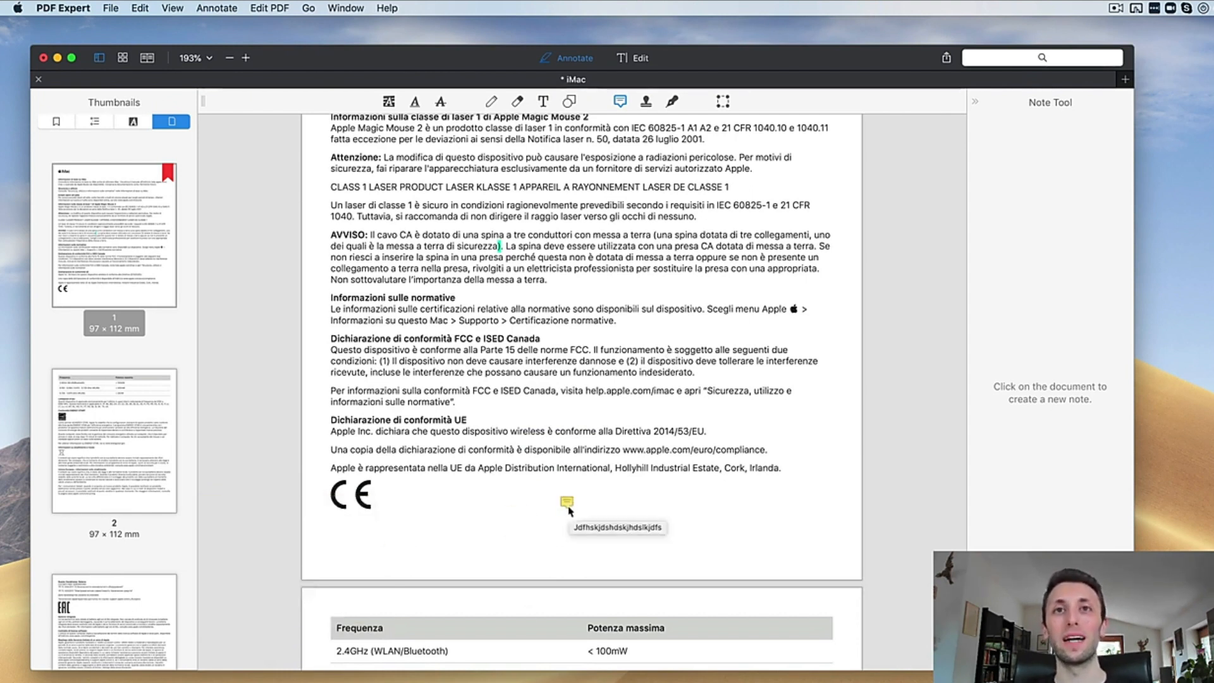
drag(568, 504, 701, 403)
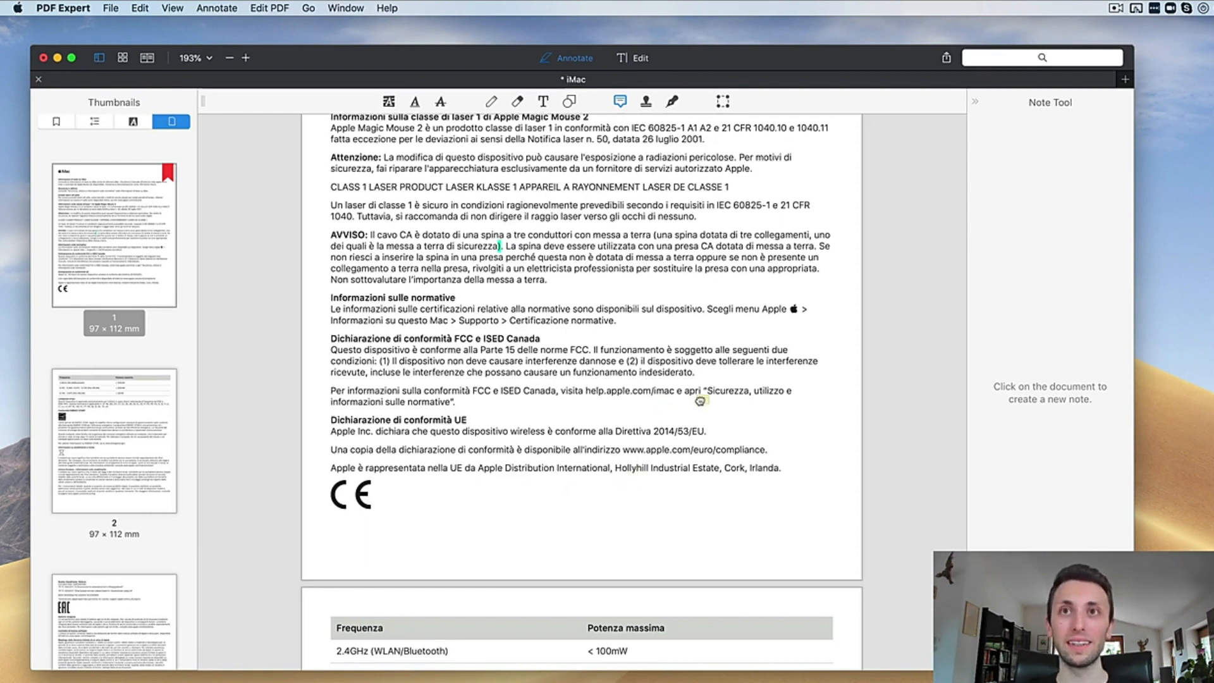
scroll(701, 367, up, 3)
scroll(702, 367, up, 3)
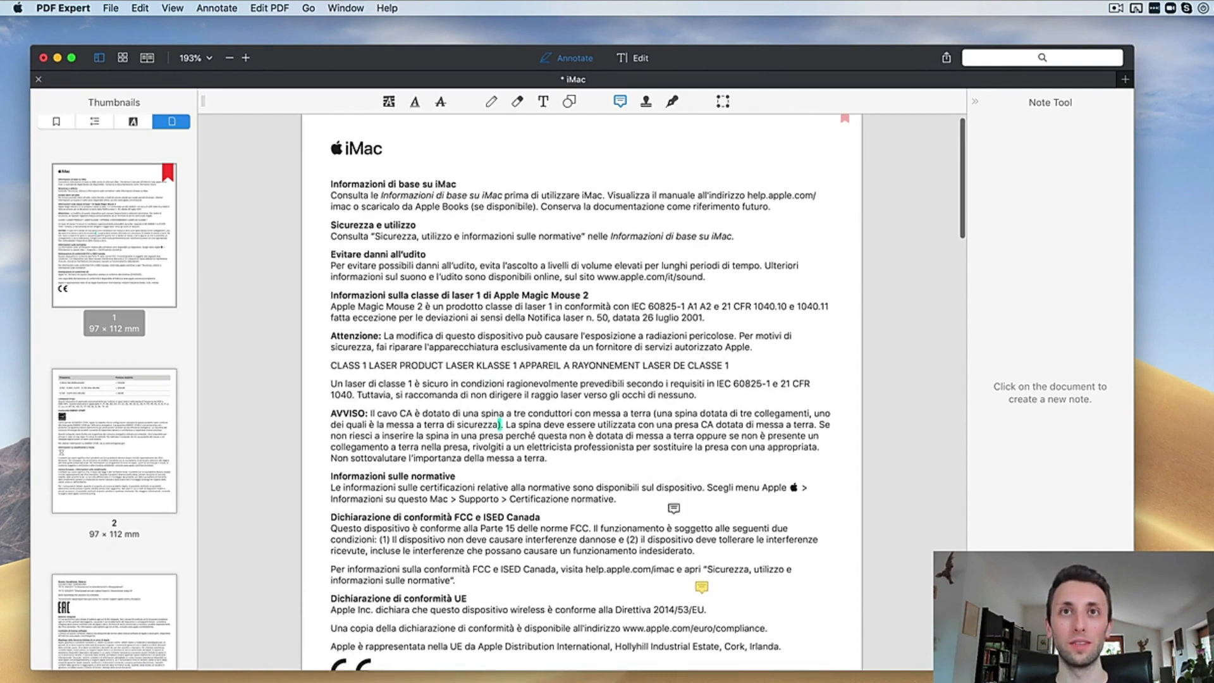
Place, resize and delete a trial FINAL stamp, view Custom stamps, then choose the Signature tool.
click(646, 102)
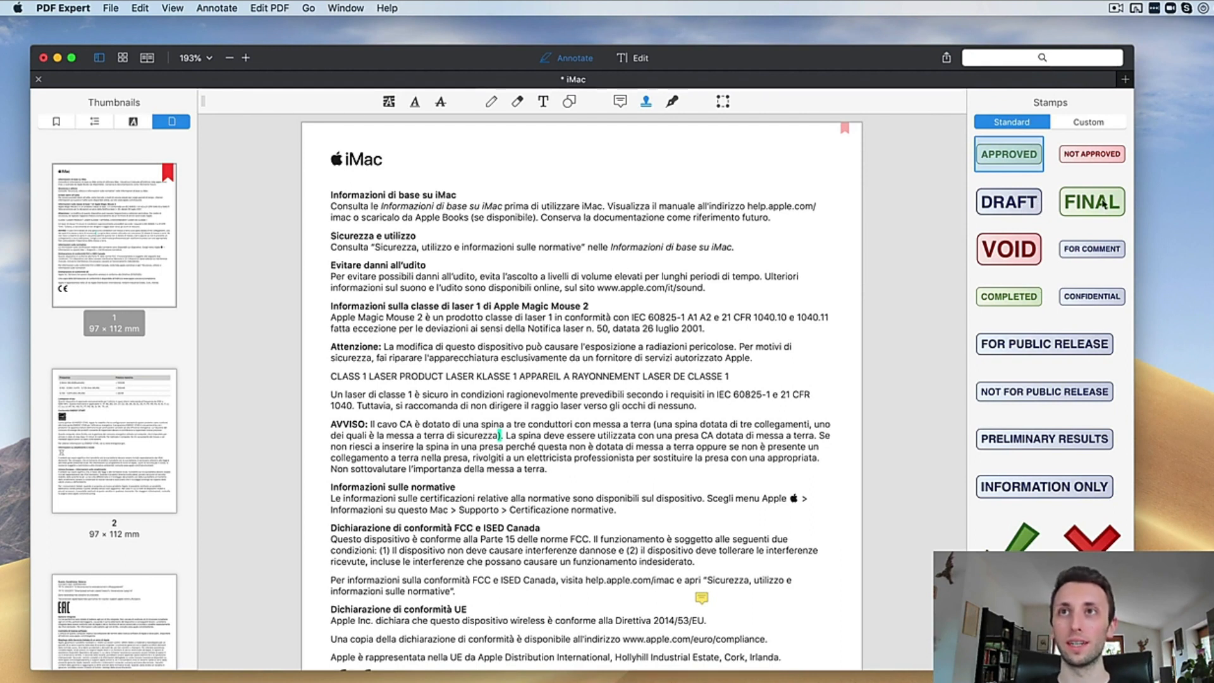
scroll(1068, 345, down, 2)
scroll(1073, 354, up, 5)
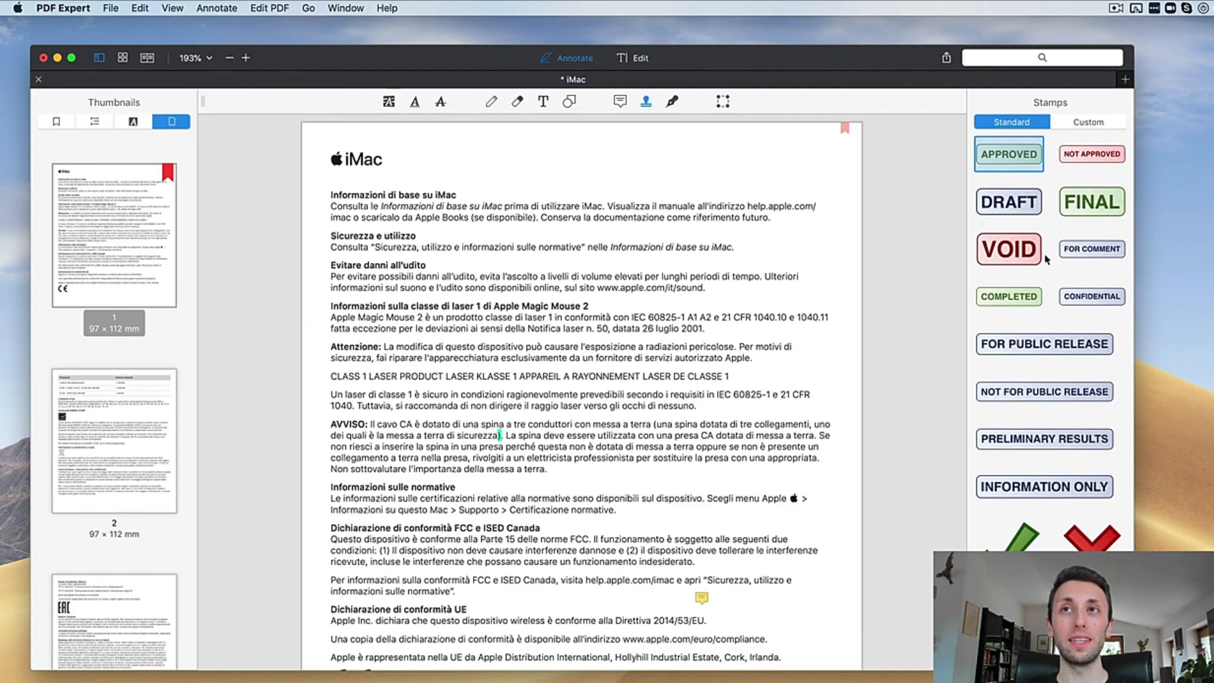
drag(1103, 210, 822, 209)
drag(628, 225, 733, 183)
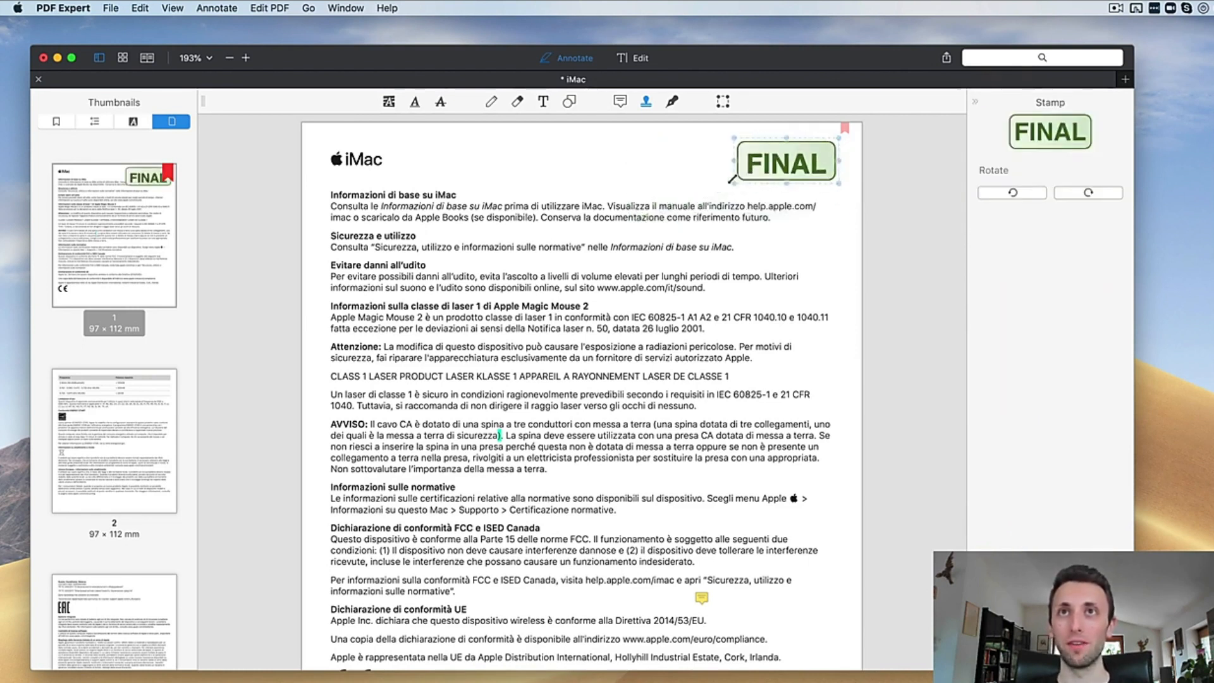
click(974, 103)
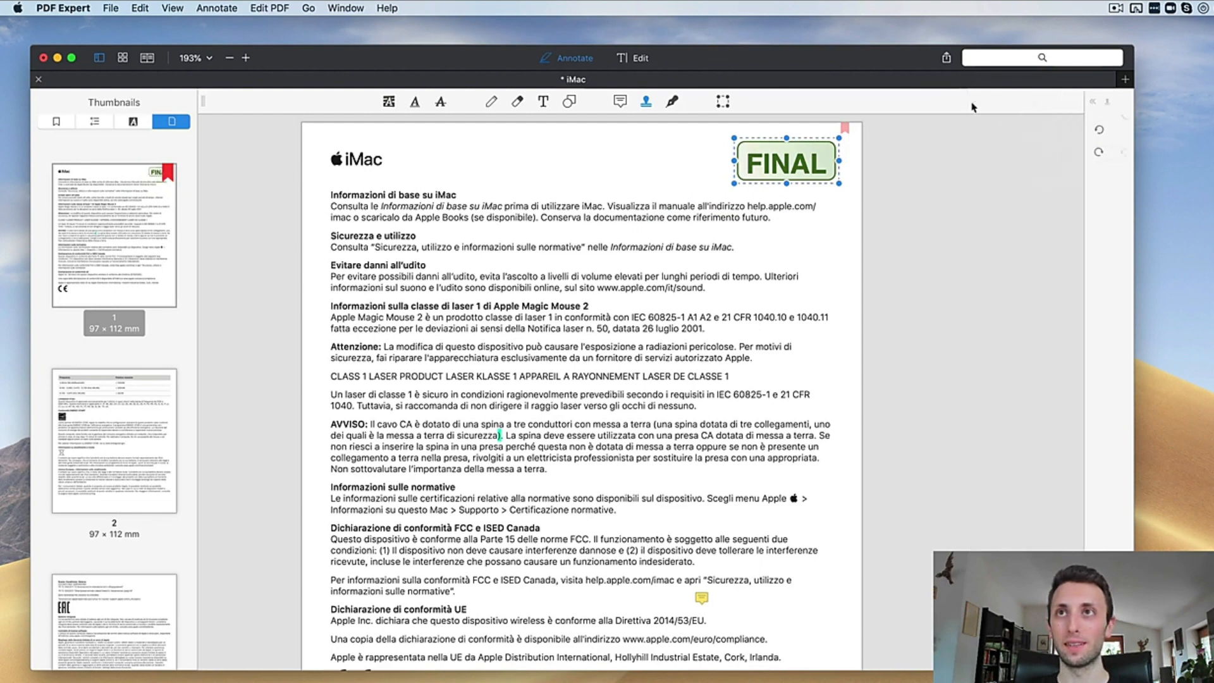
click(1115, 103)
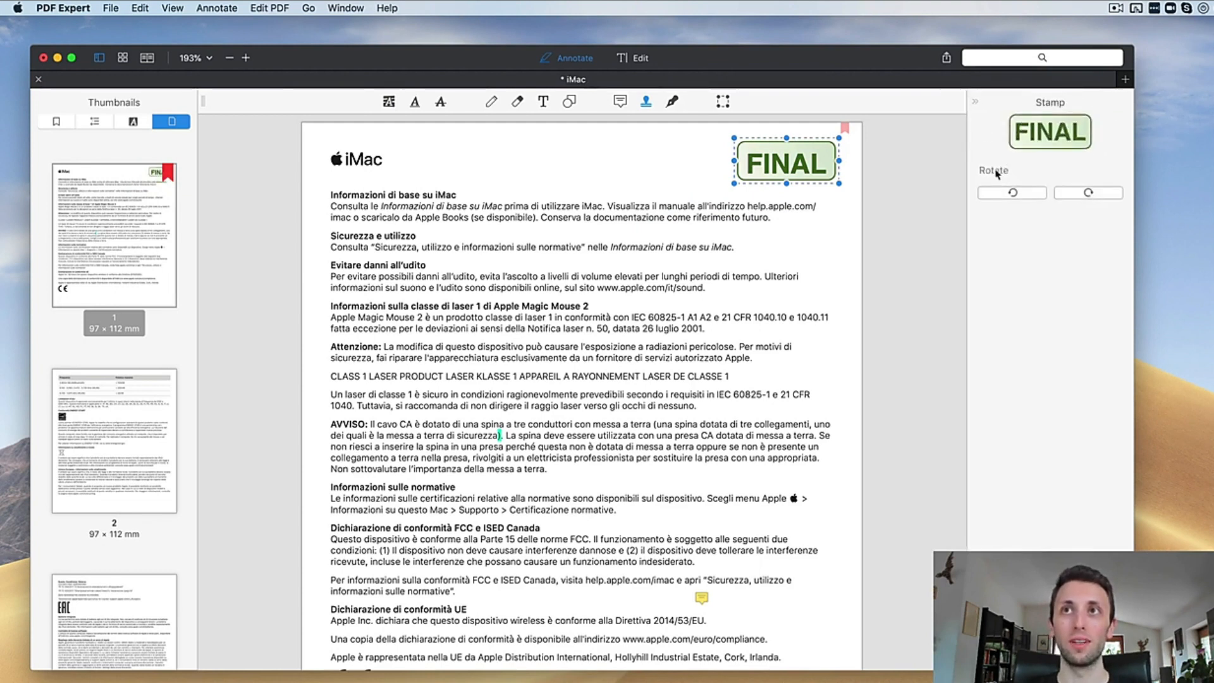
key(BackSpace)
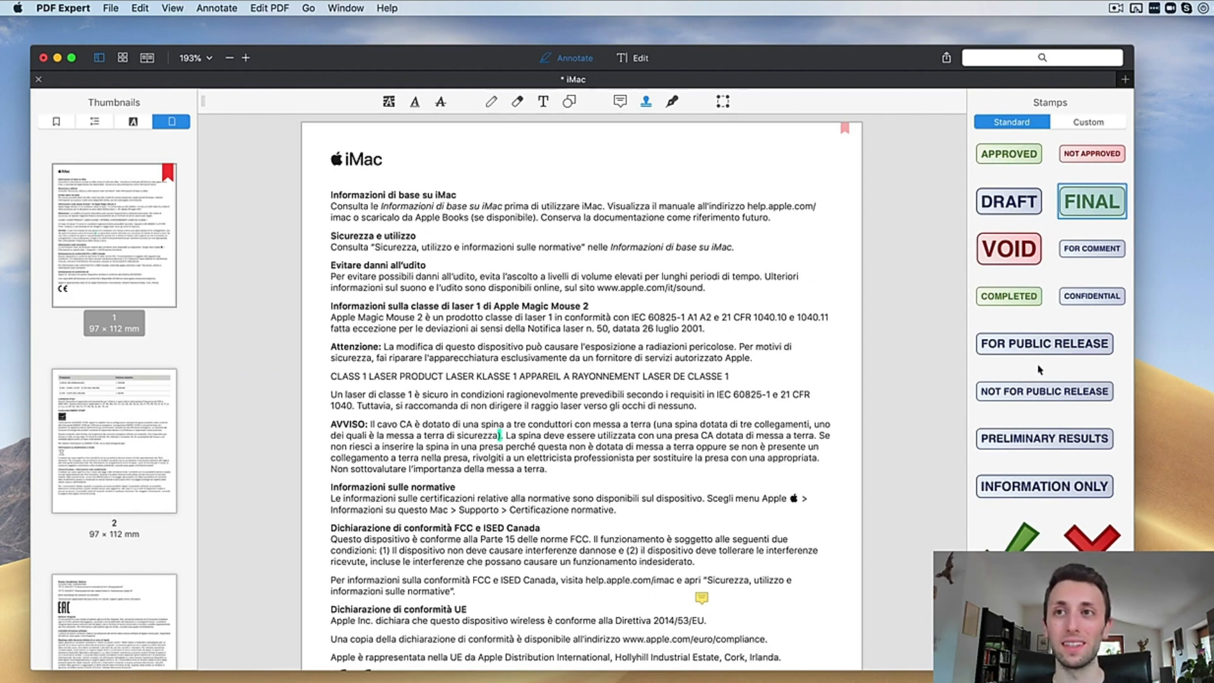
click(1090, 122)
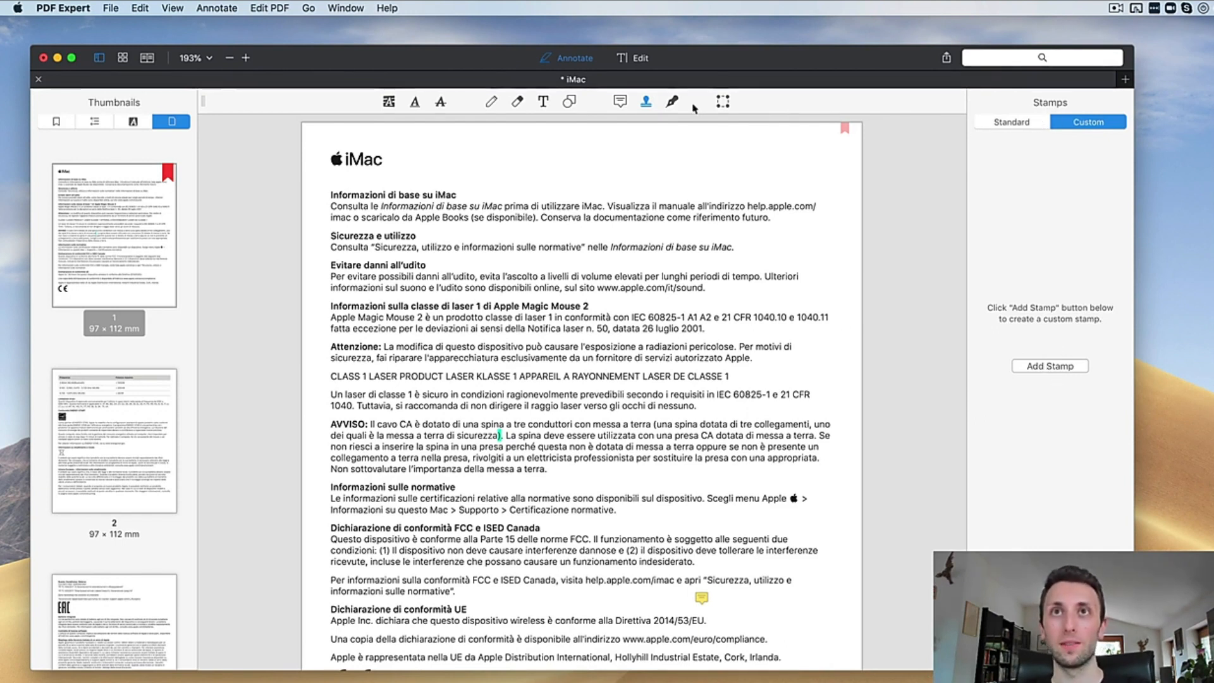
click(672, 101)
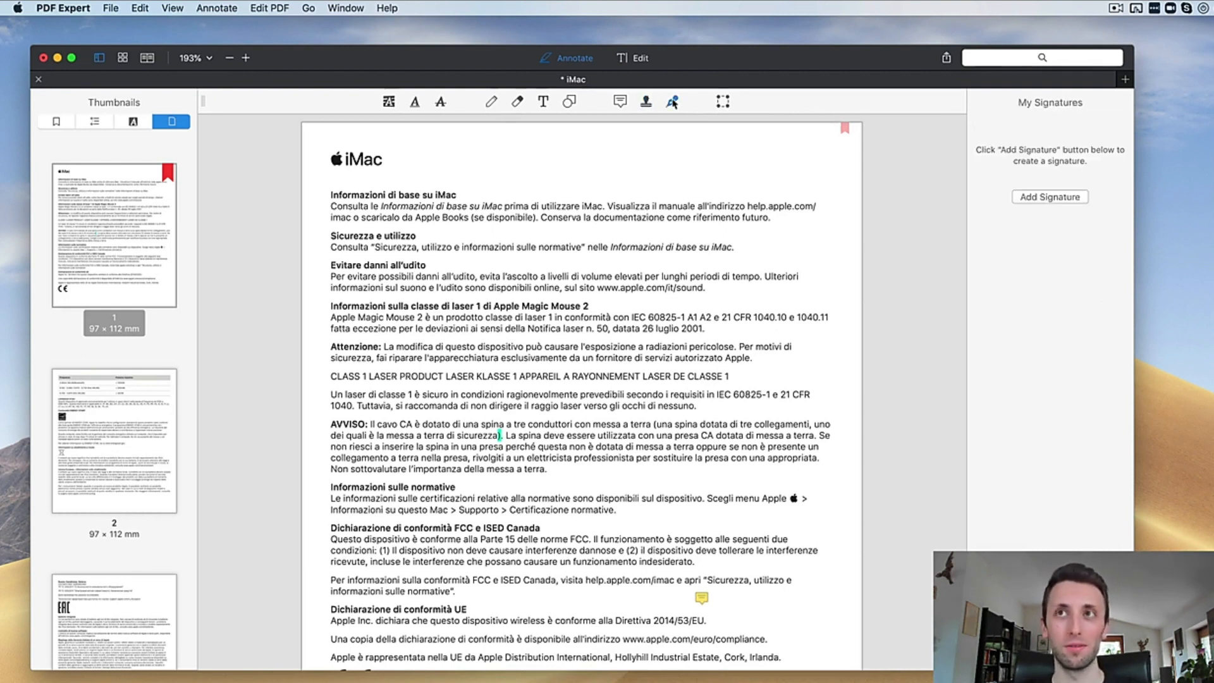
click(1053, 198)
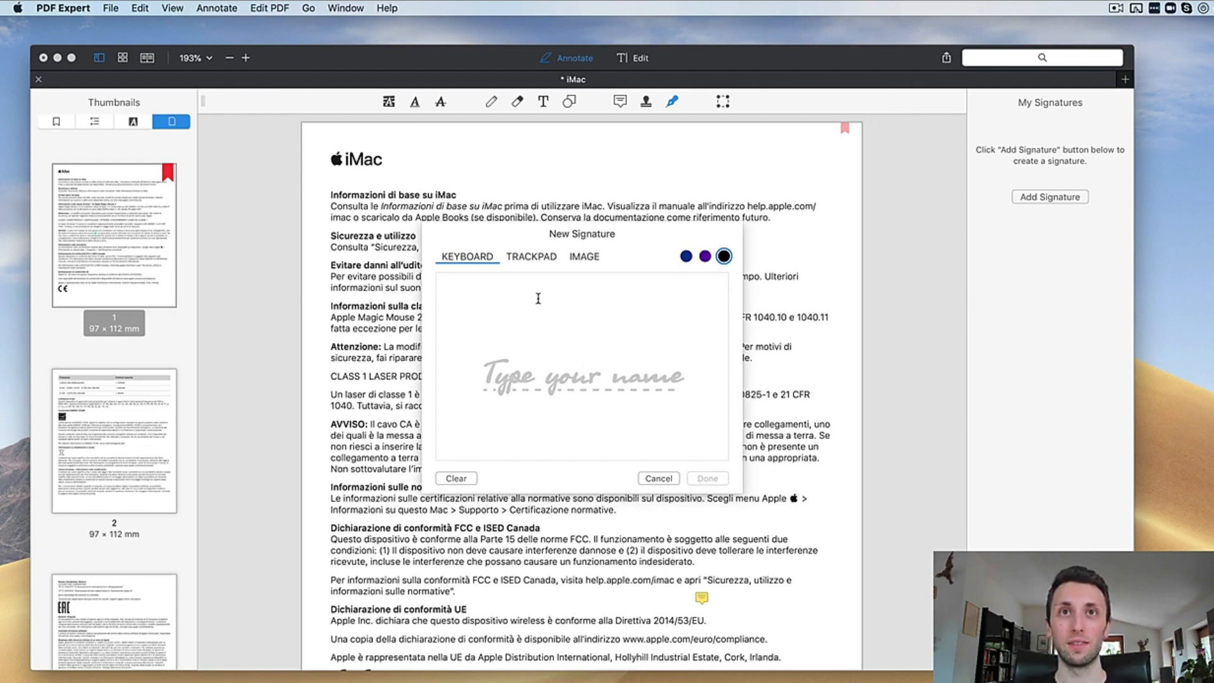
text(Pierl)
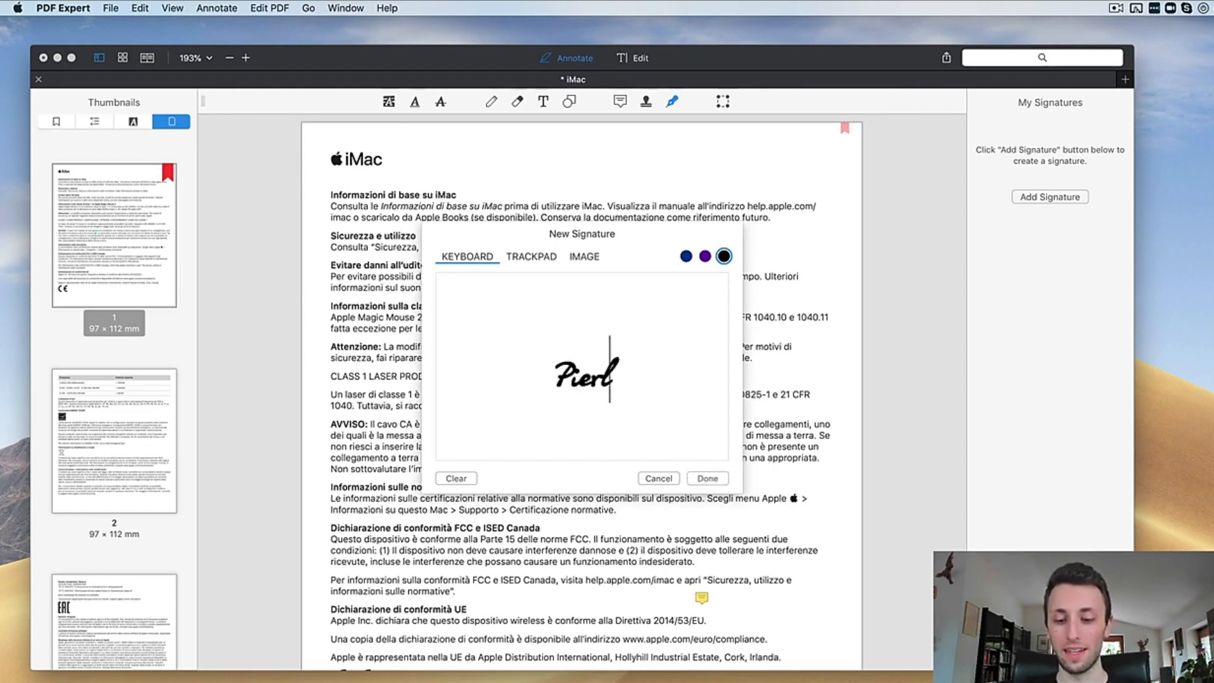
text(uigi Giglio)
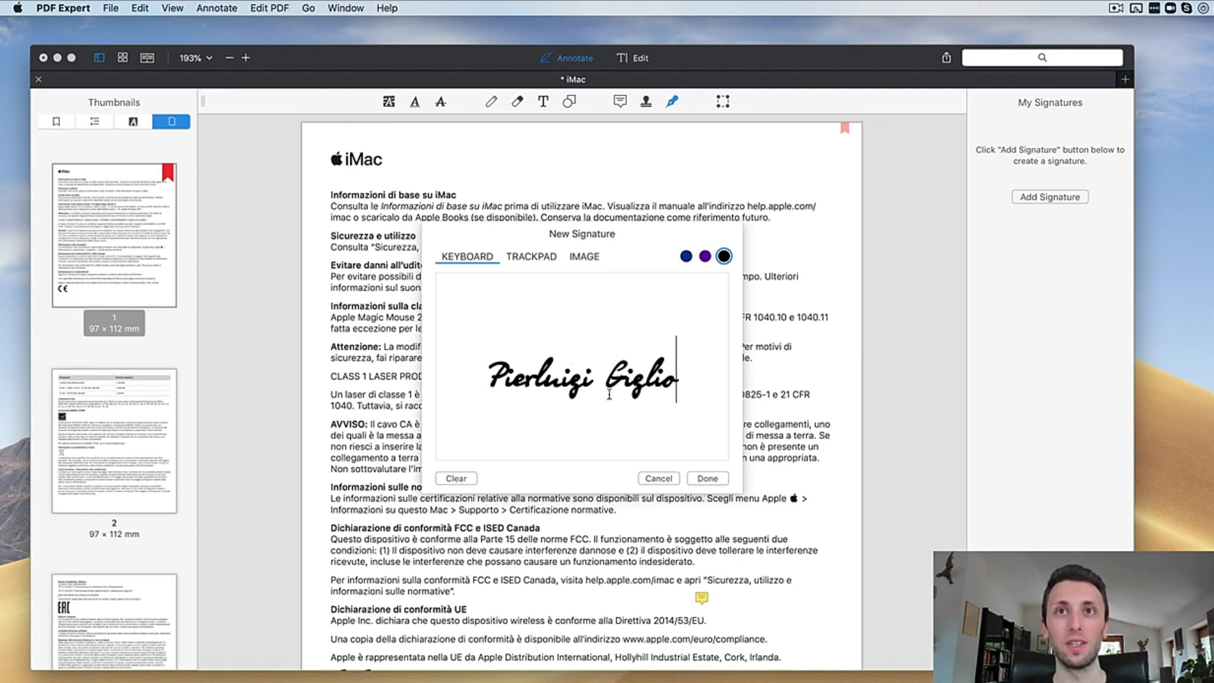
key(super+a)
click(705, 256)
click(686, 256)
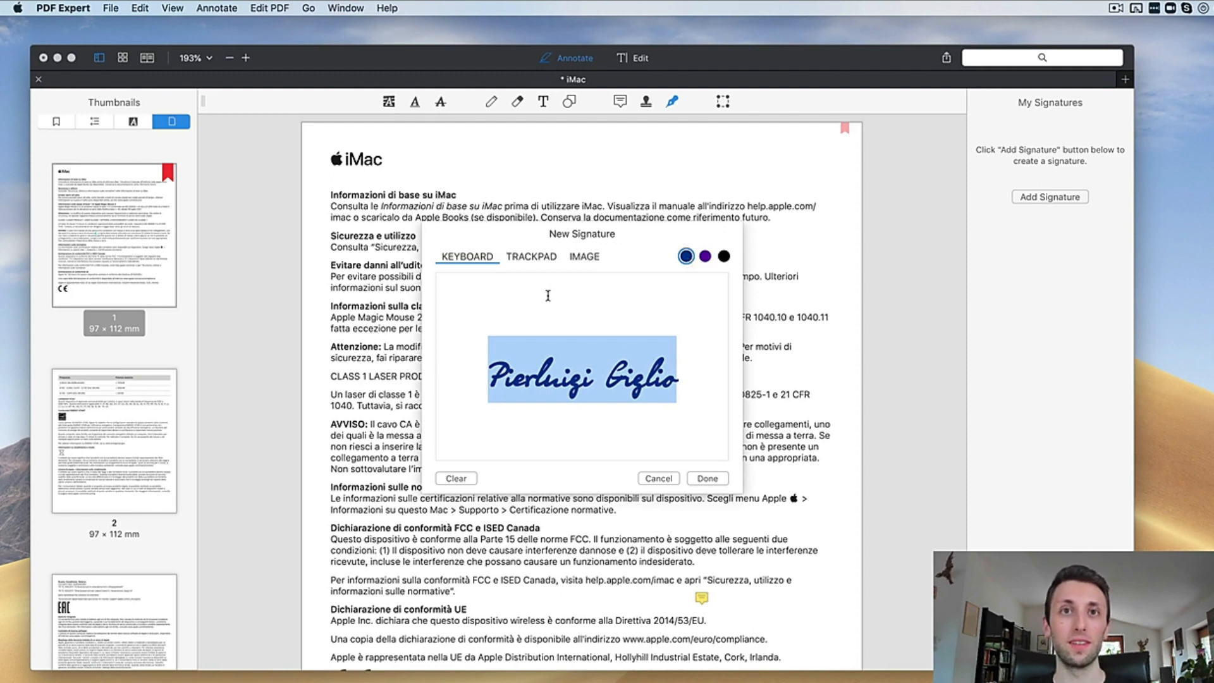
key(BackSpace)
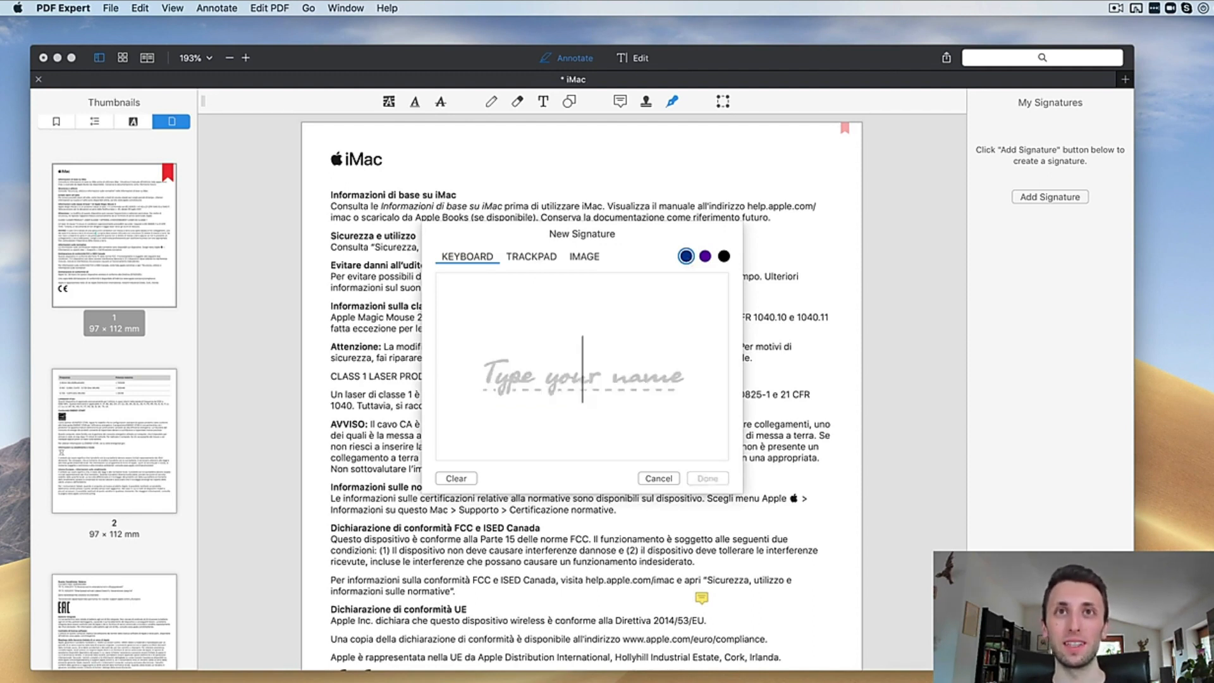
click(540, 258)
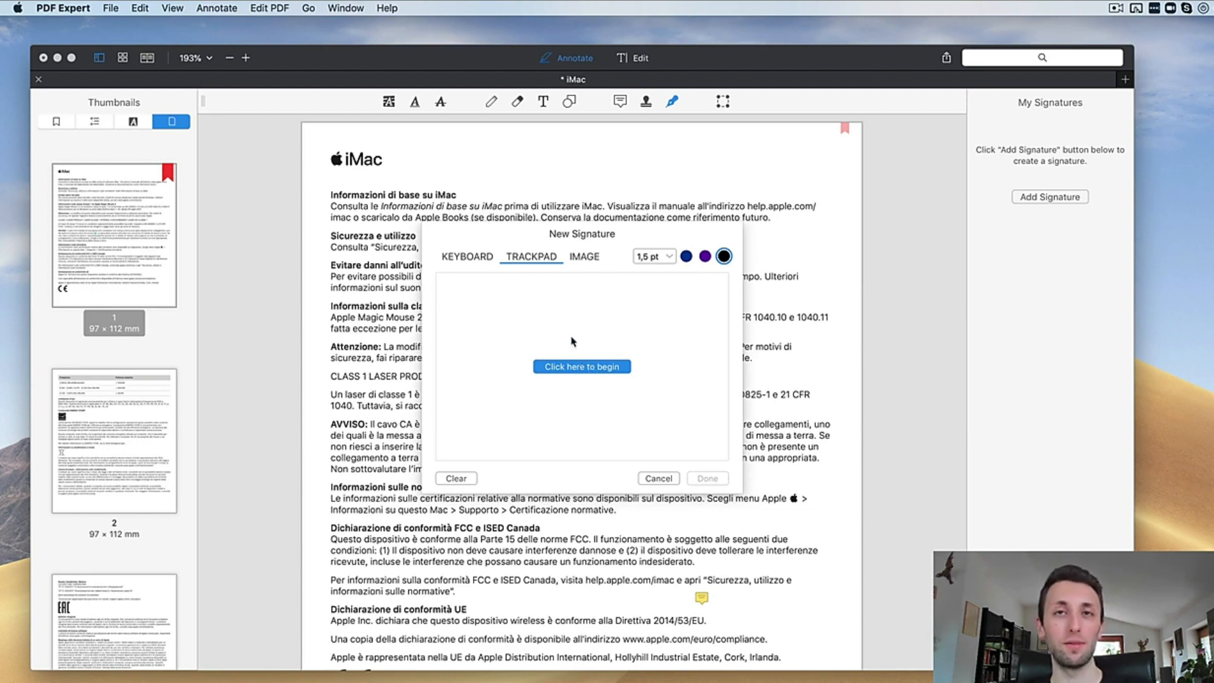
click(574, 366)
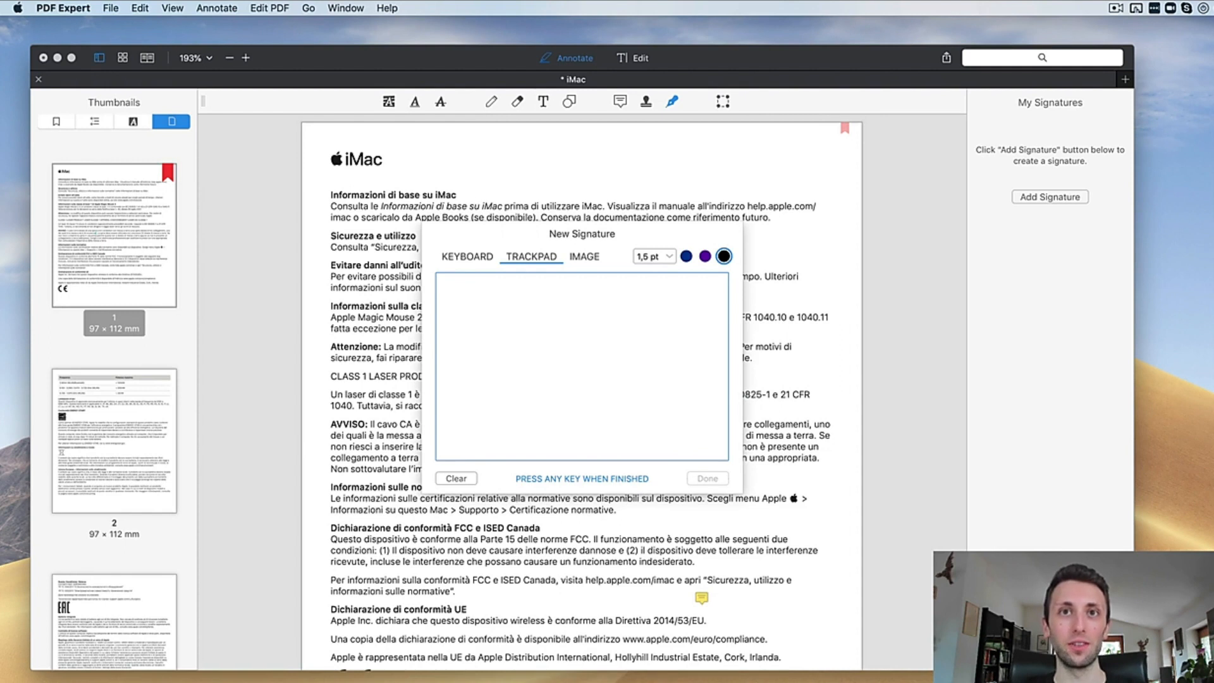
key(Escape)
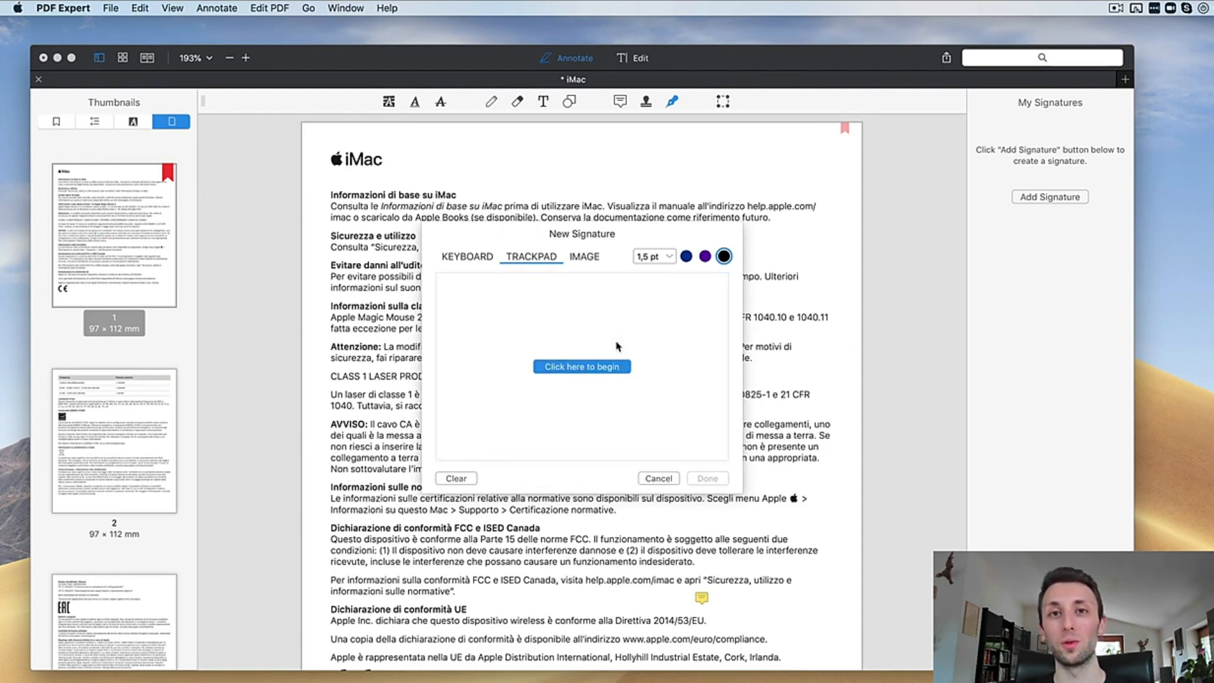
click(588, 257)
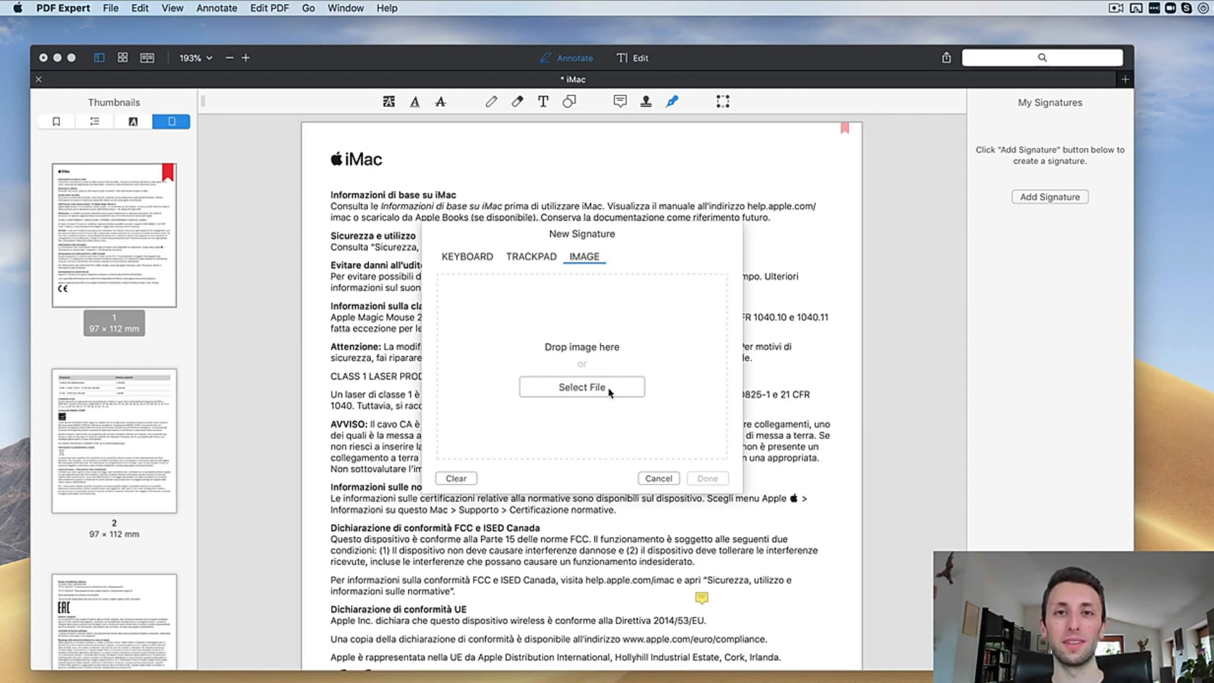
click(658, 479)
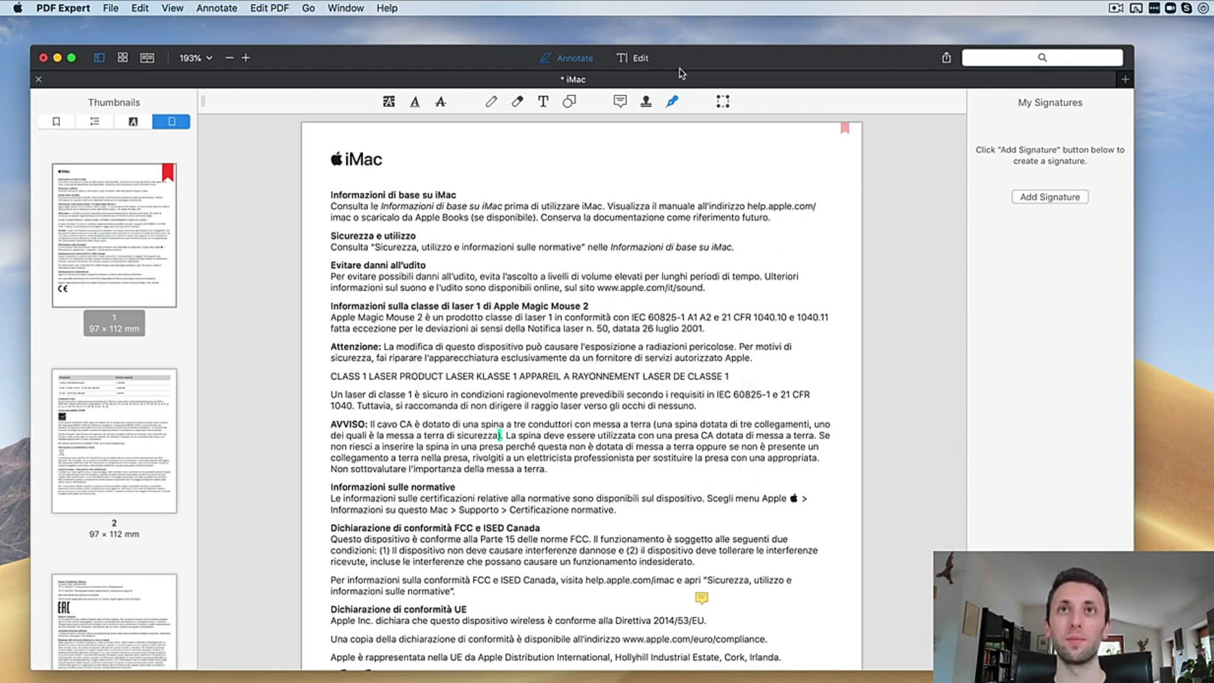
Trial-select the iMac heading area with the Content Selection tool, clear it, and scroll to page 3.
click(722, 101)
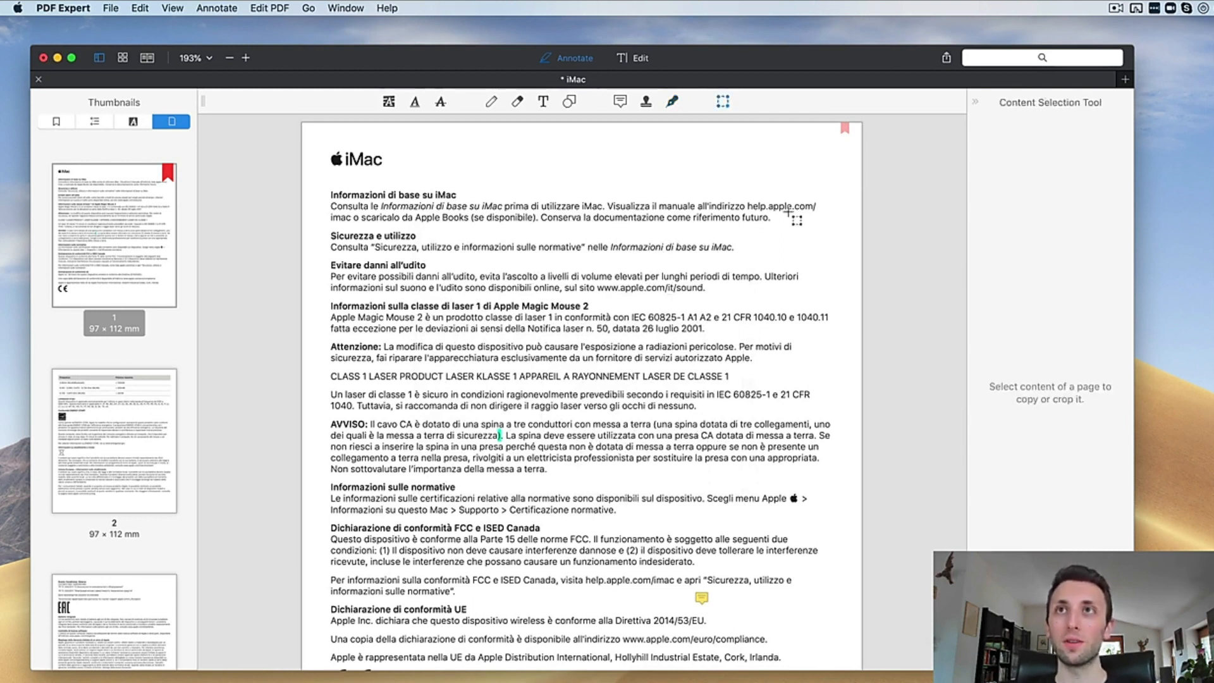
mouse_move(821, 177)
mouse_down()
mouse_move(542, 298)
mouse_move(482, 309)
mouse_up()
mouse_move(617, 239)
mouse_down()
mouse_move(507, 283)
mouse_move(502, 248)
mouse_move(447, 199)
mouse_up()
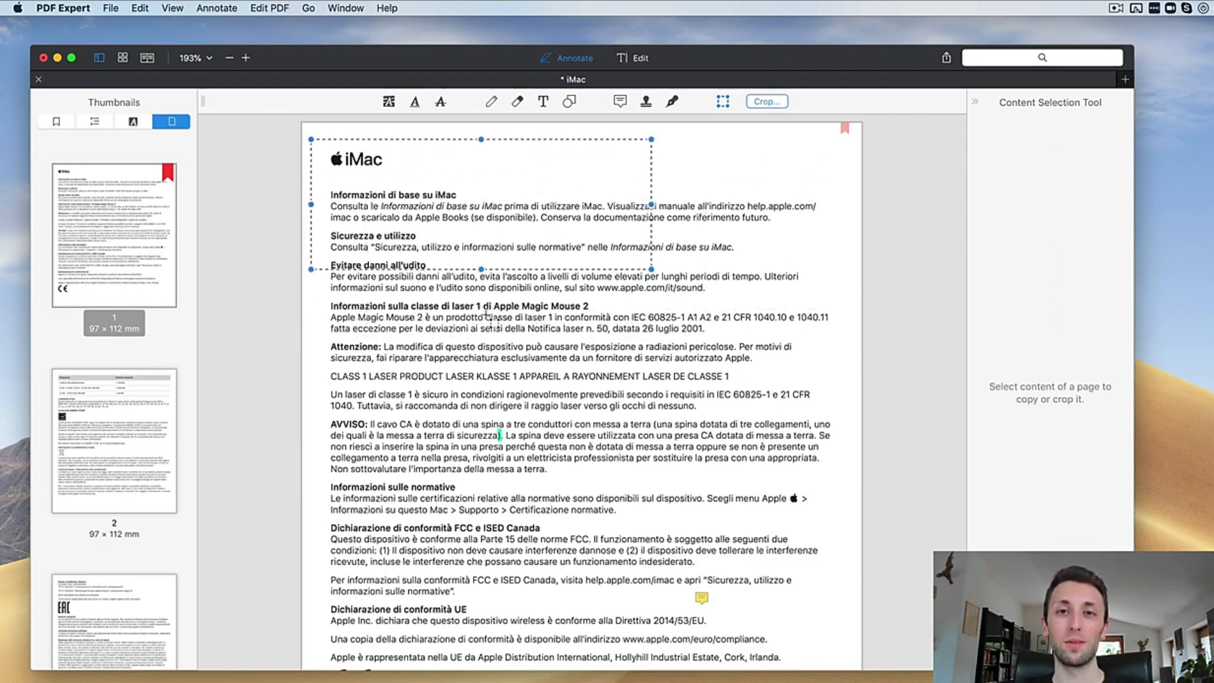
click(537, 315)
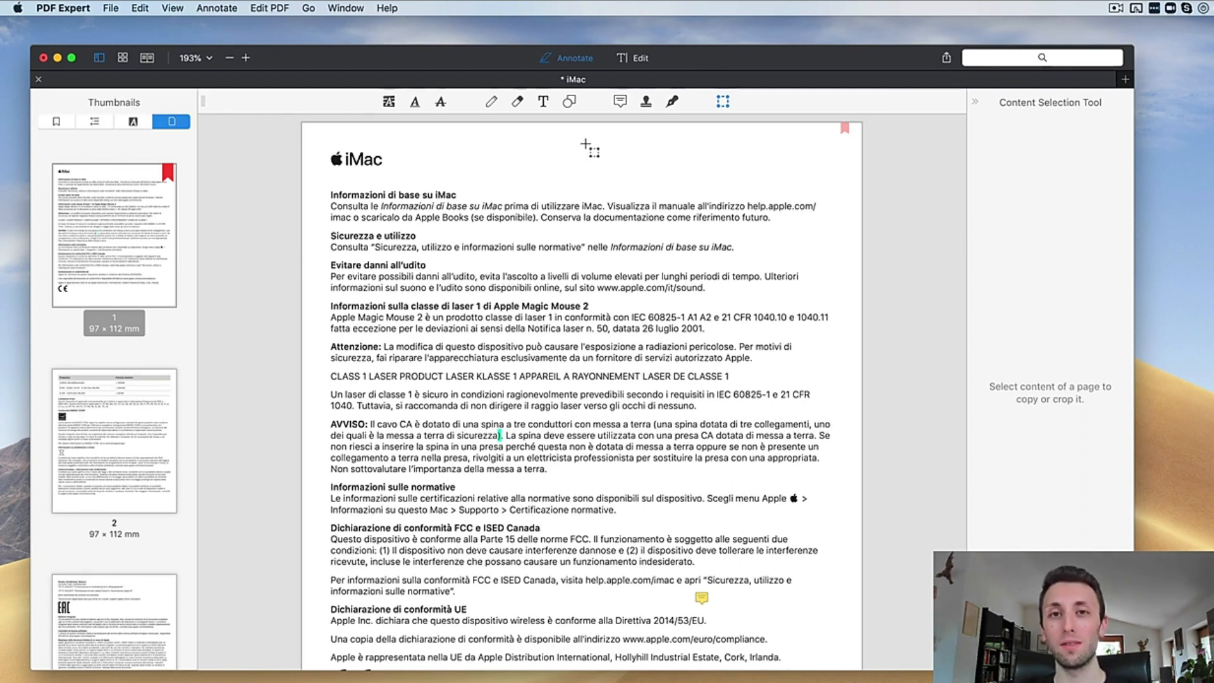
scroll(585, 144, down, 20)
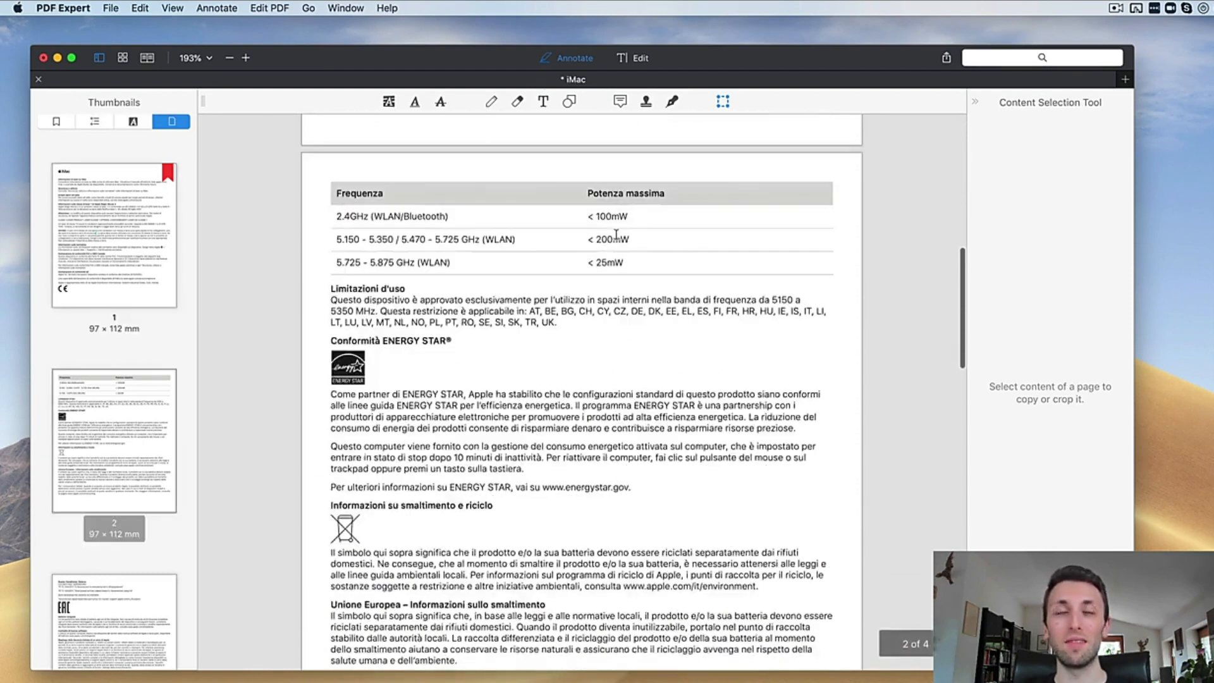
scroll(617, 238, down, 10)
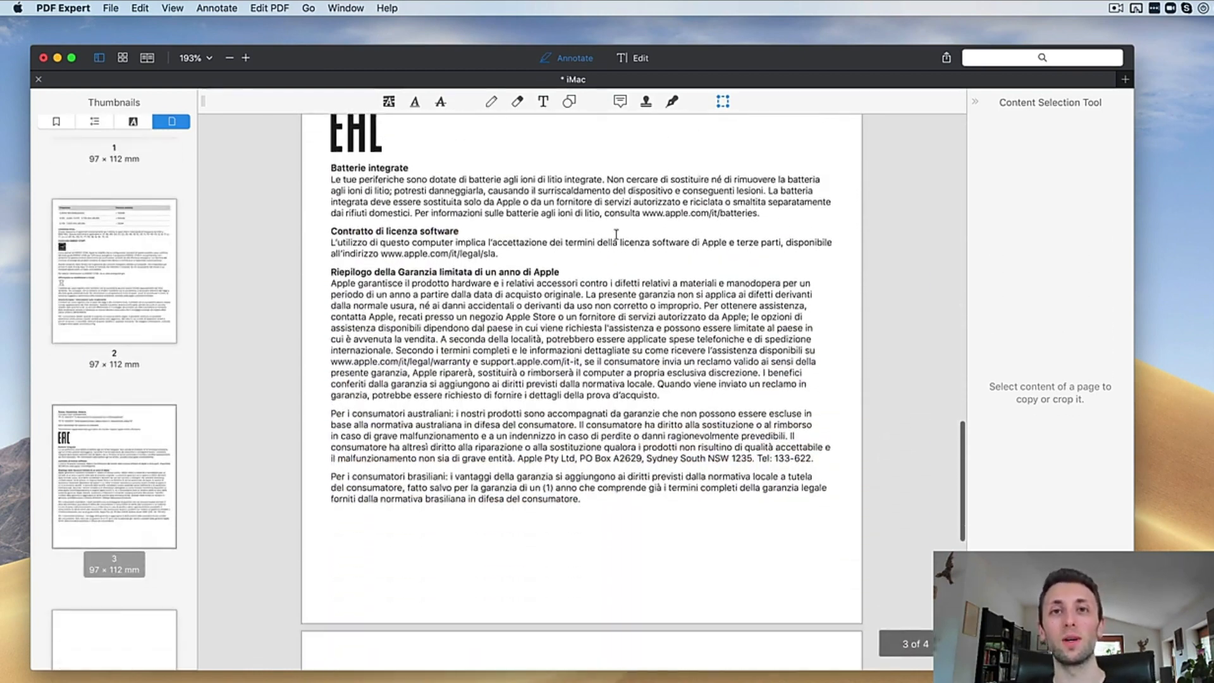
scroll(616, 237, up, 2)
scroll(616, 235, up, 5)
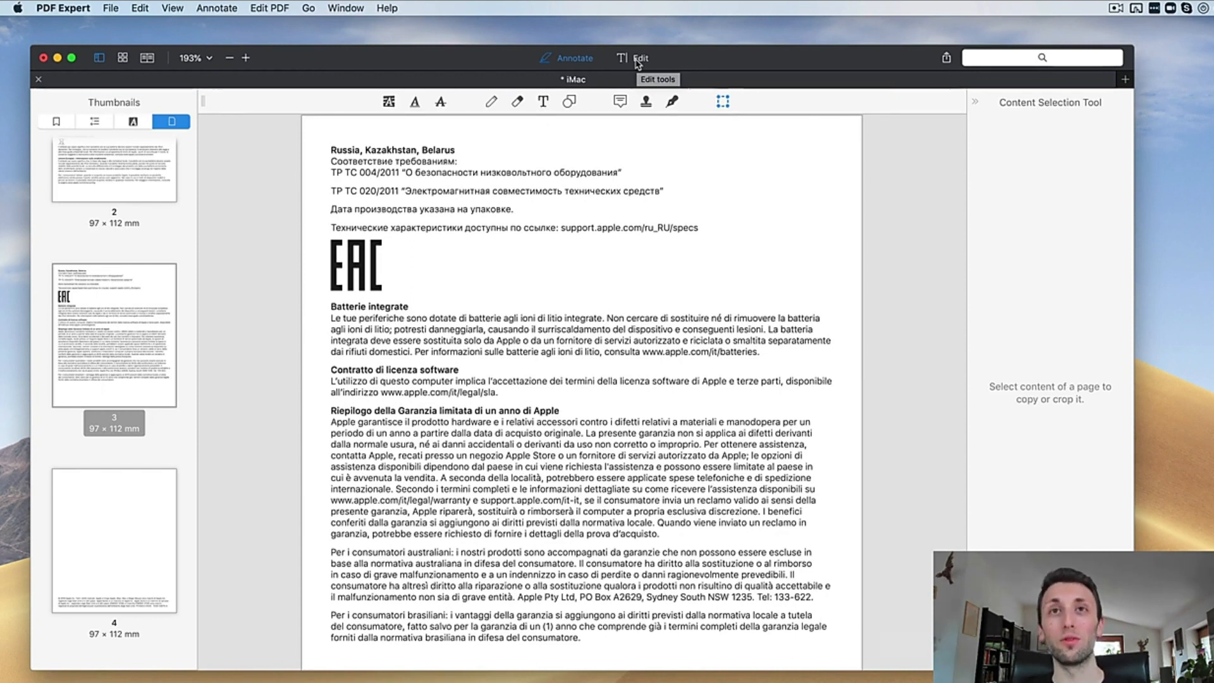
In text edit mode, overwrite the Unione Europea paragraph's last words on page 2 with 'fdsdfklsjdlkjfds'.
click(638, 62)
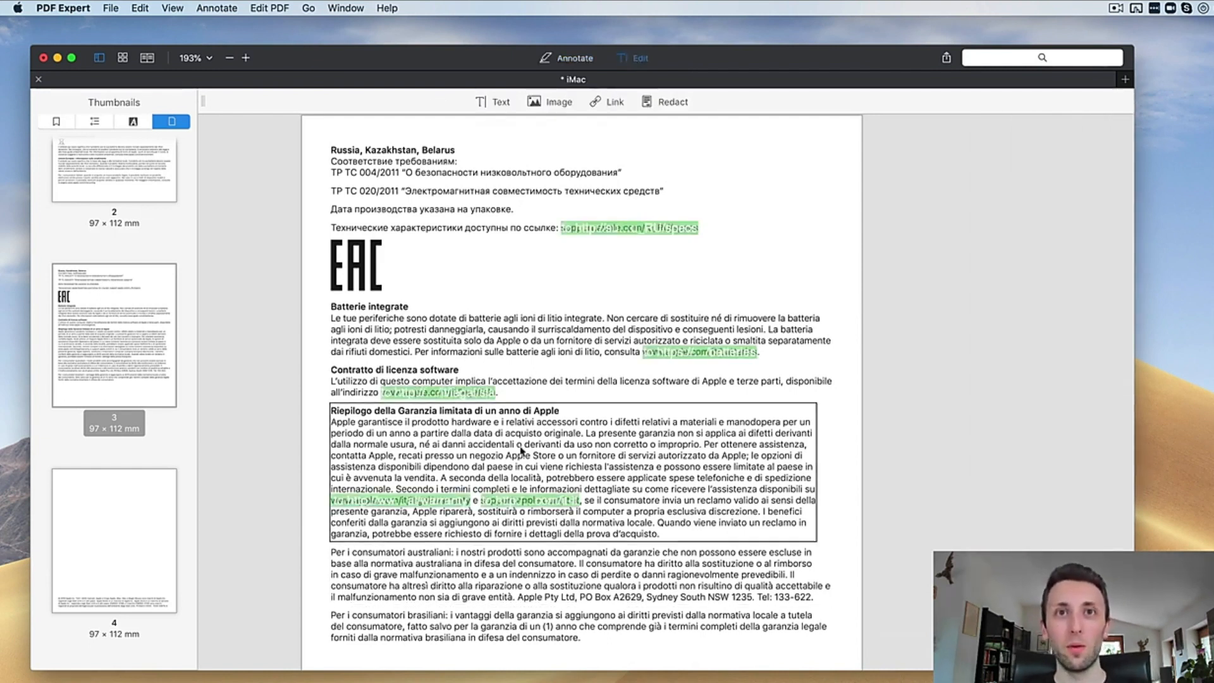
scroll(628, 182, down, 4)
scroll(658, 211, up, 5)
scroll(659, 207, up, 5)
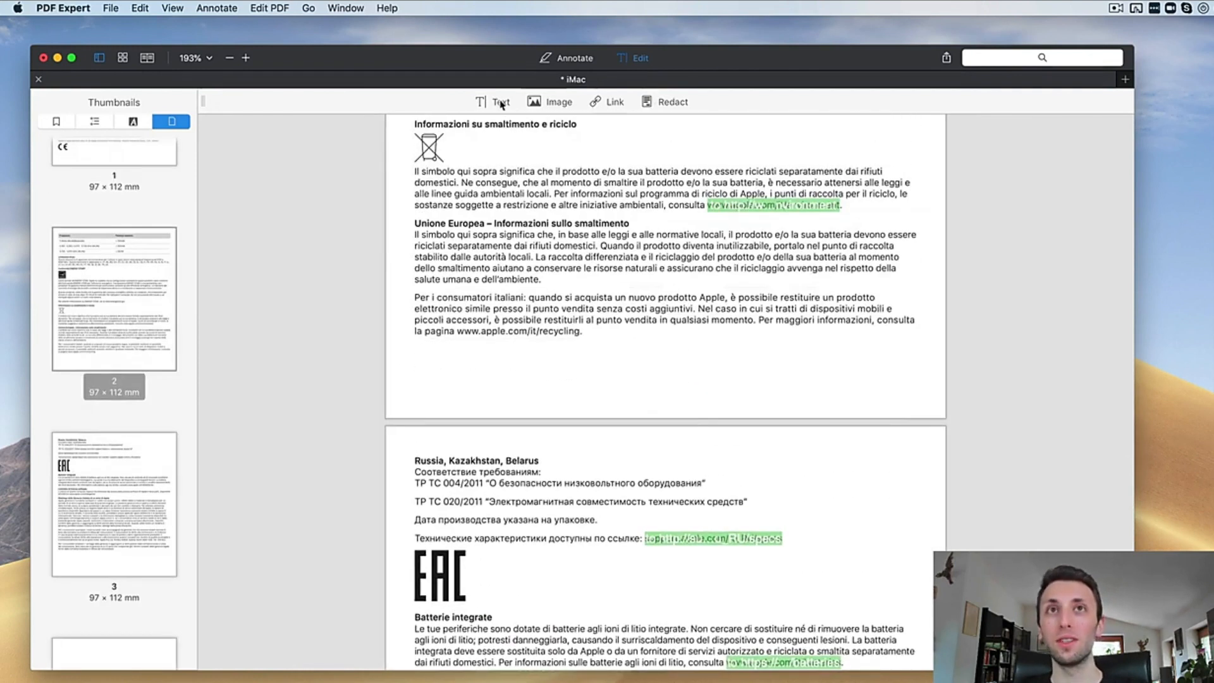
click(506, 106)
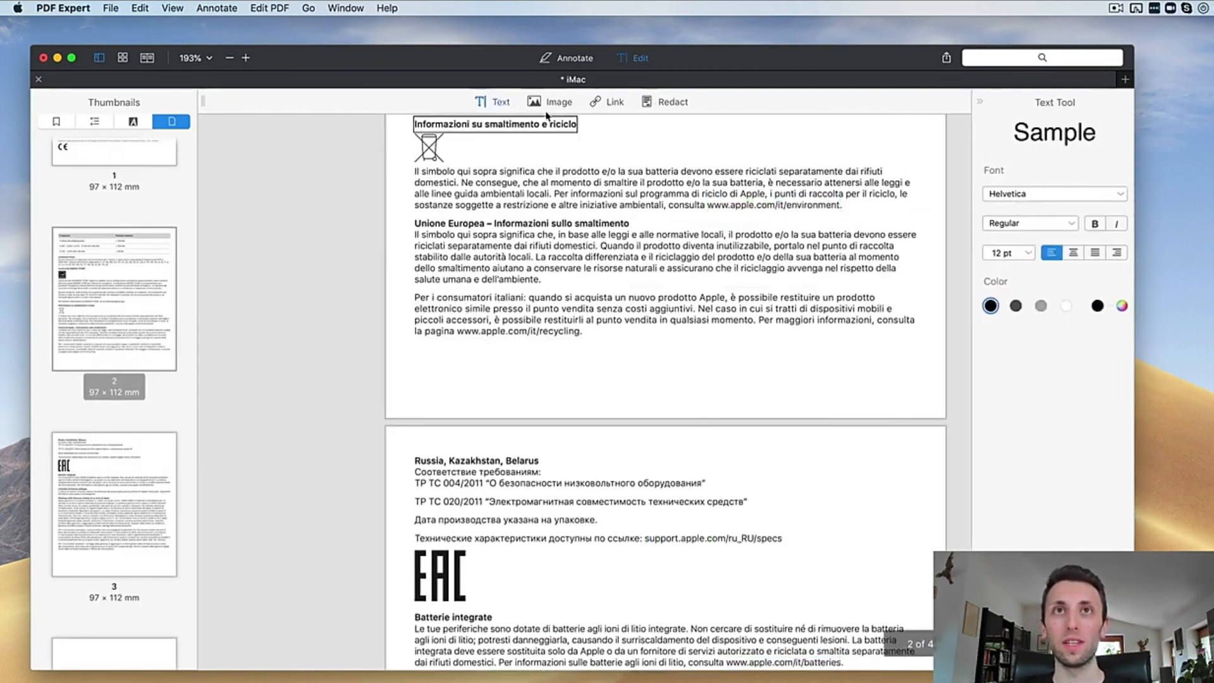
click(589, 248)
drag(552, 268, 541, 279)
text(fdsdfklsjdlkjfds)
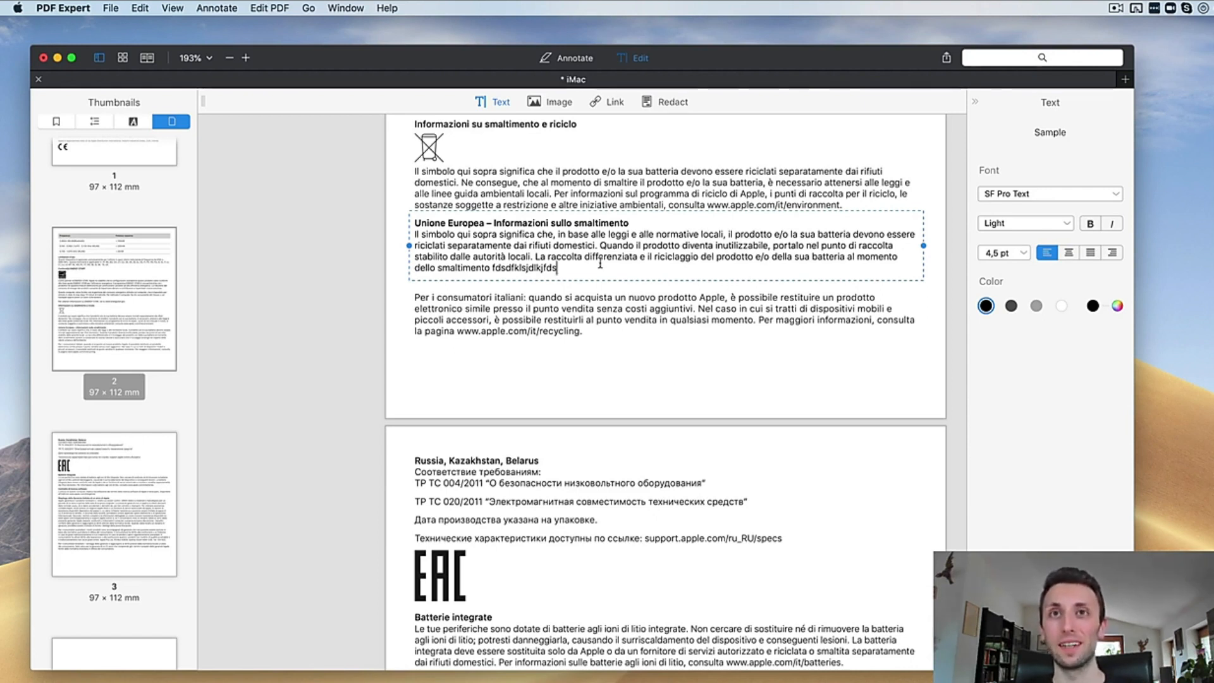
Start an image insertion on an area of page 3, cancel it, and scroll back to page 1.
click(548, 103)
scroll(501, 439, down, 5)
drag(504, 422, 635, 481)
drag(667, 518, 667, 518)
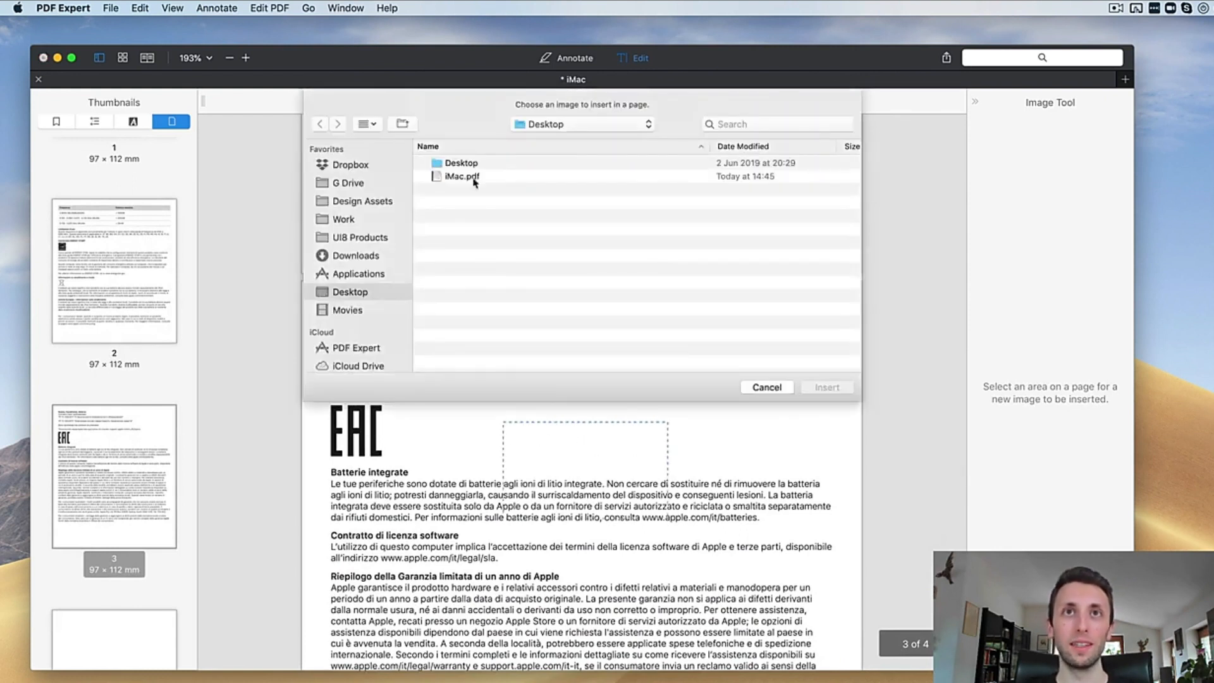
click(766, 387)
scroll(565, 316, up, 3)
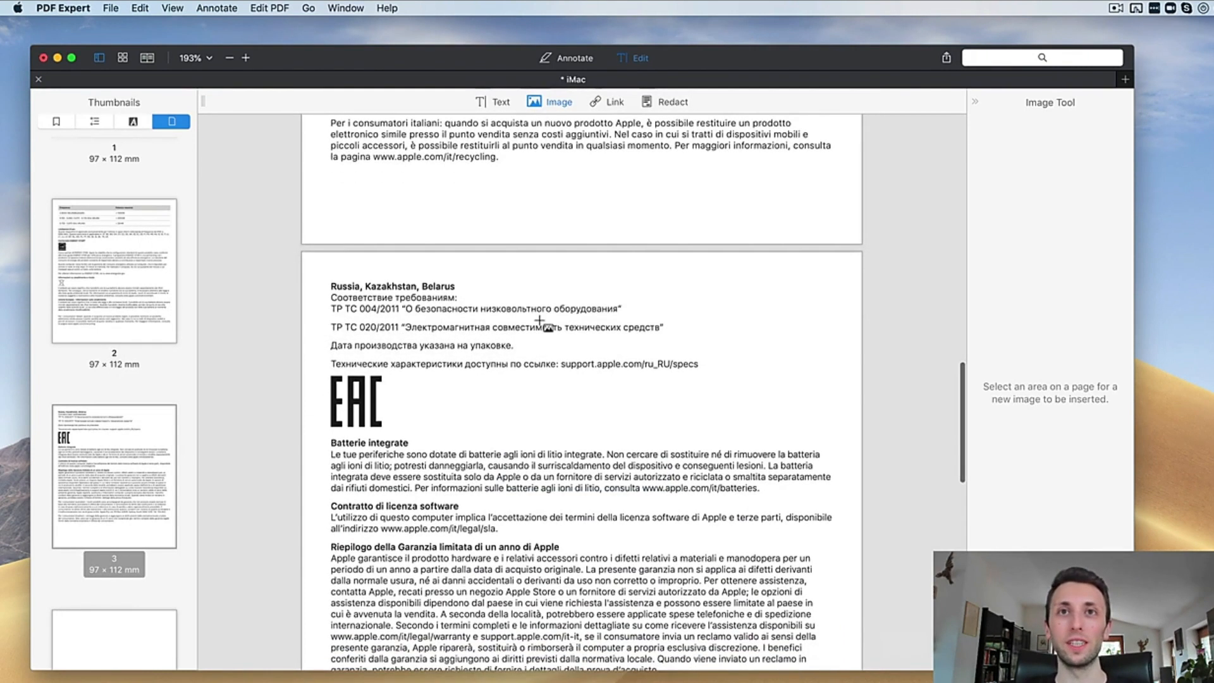
scroll(565, 317, up, 15)
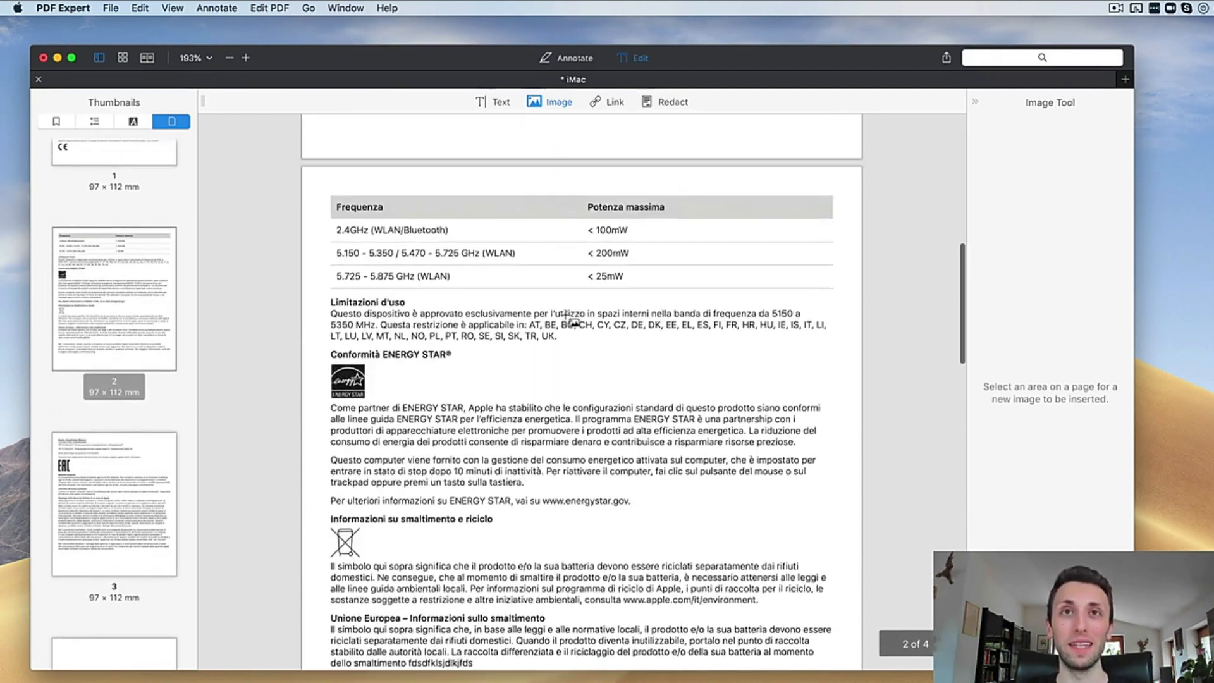
scroll(569, 303, up, 13)
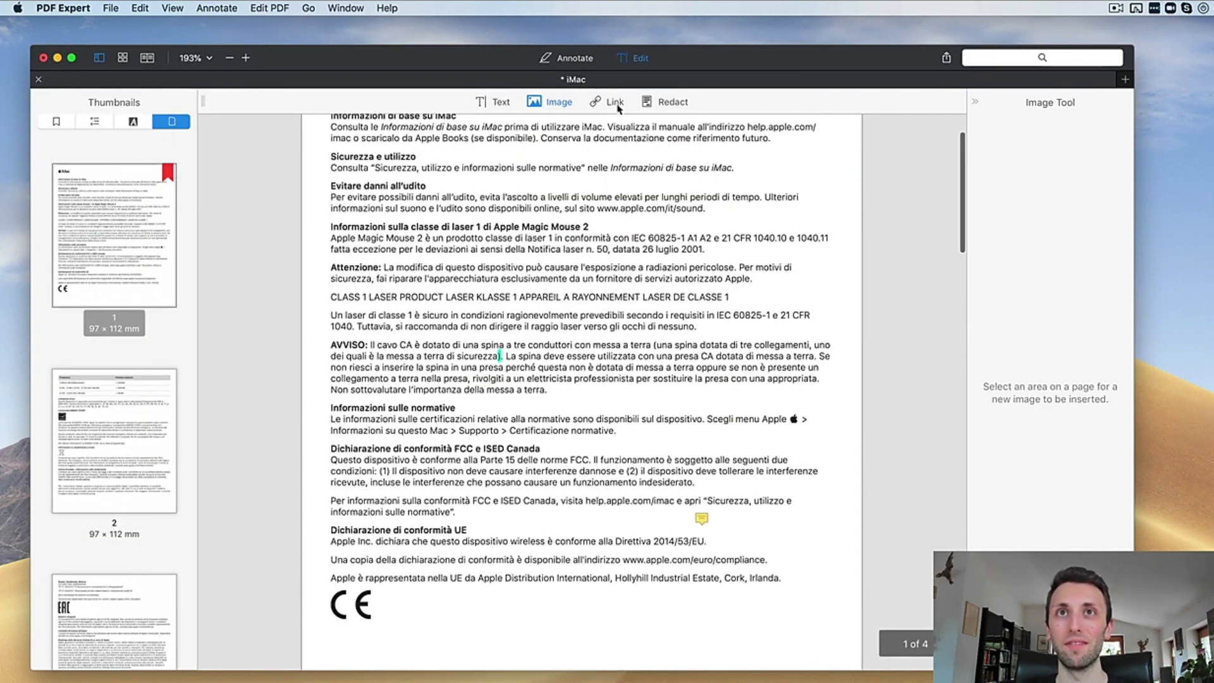
Turn the words 'sulle normative' on page 1 into a web link.
click(612, 102)
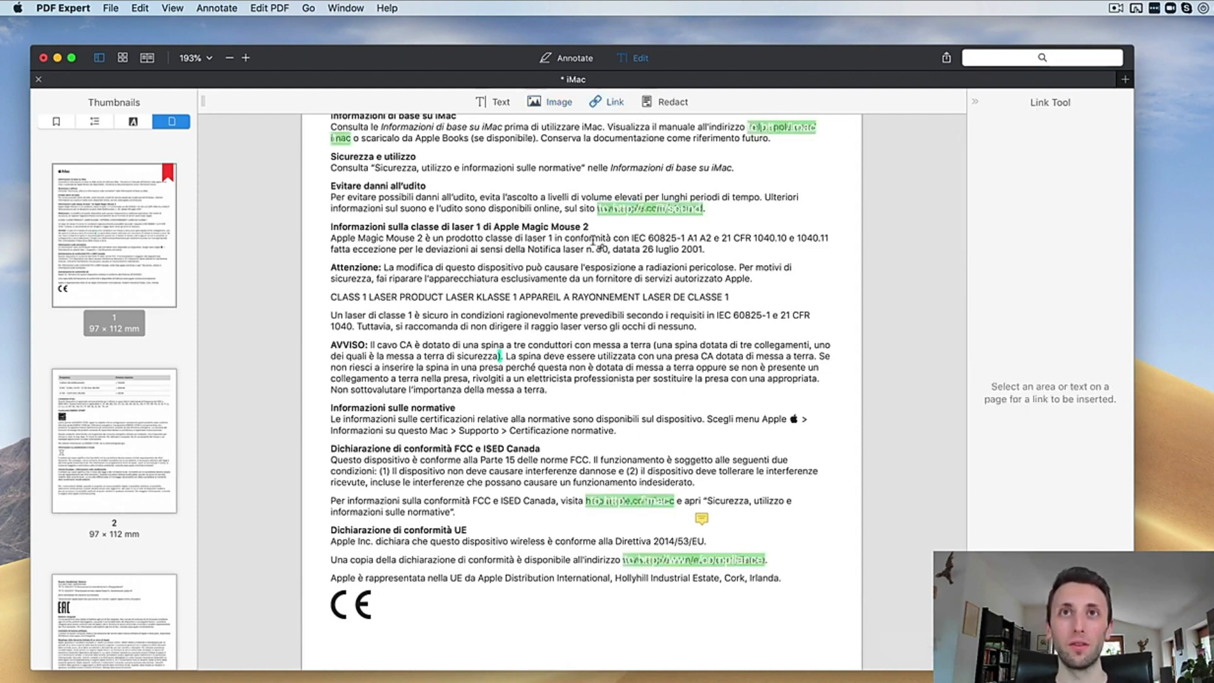
scroll(553, 281, up, 2)
drag(521, 245, 611, 244)
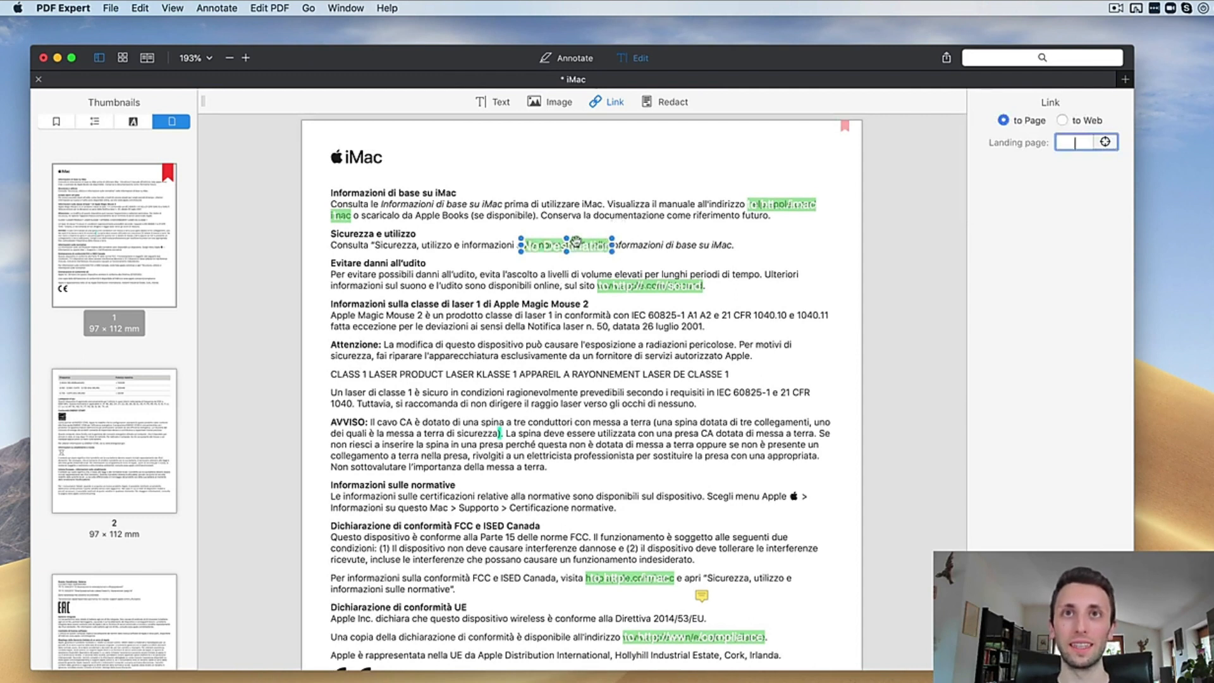
click(1061, 121)
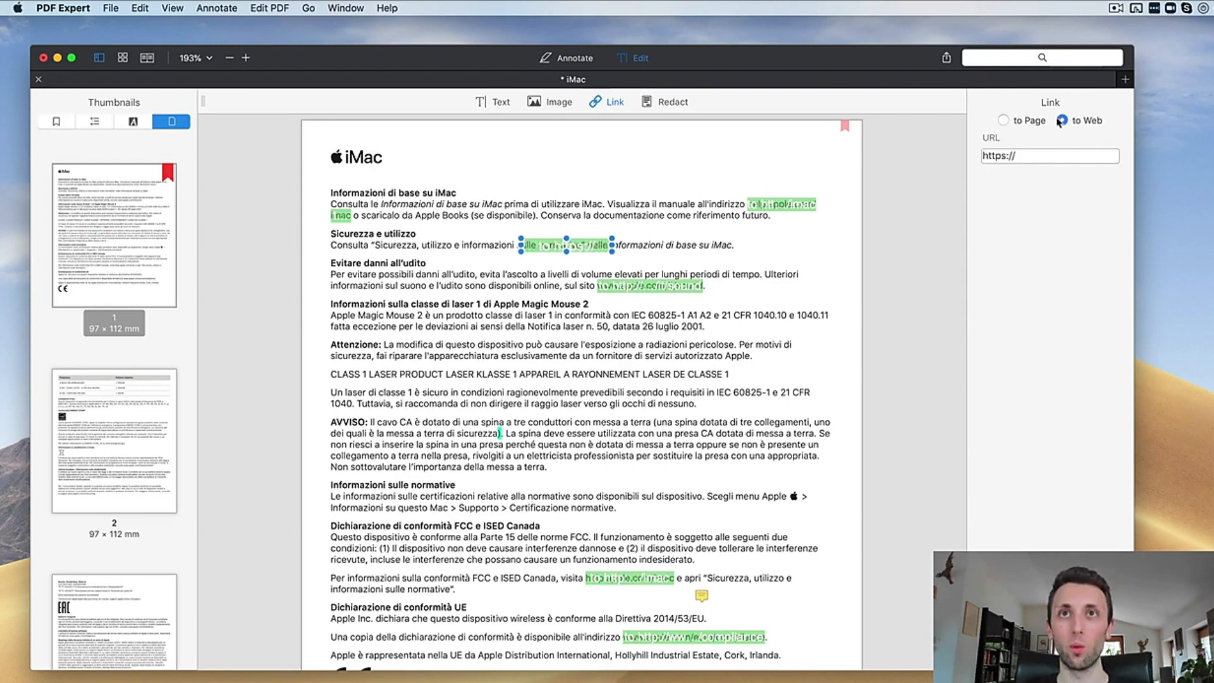
click(771, 173)
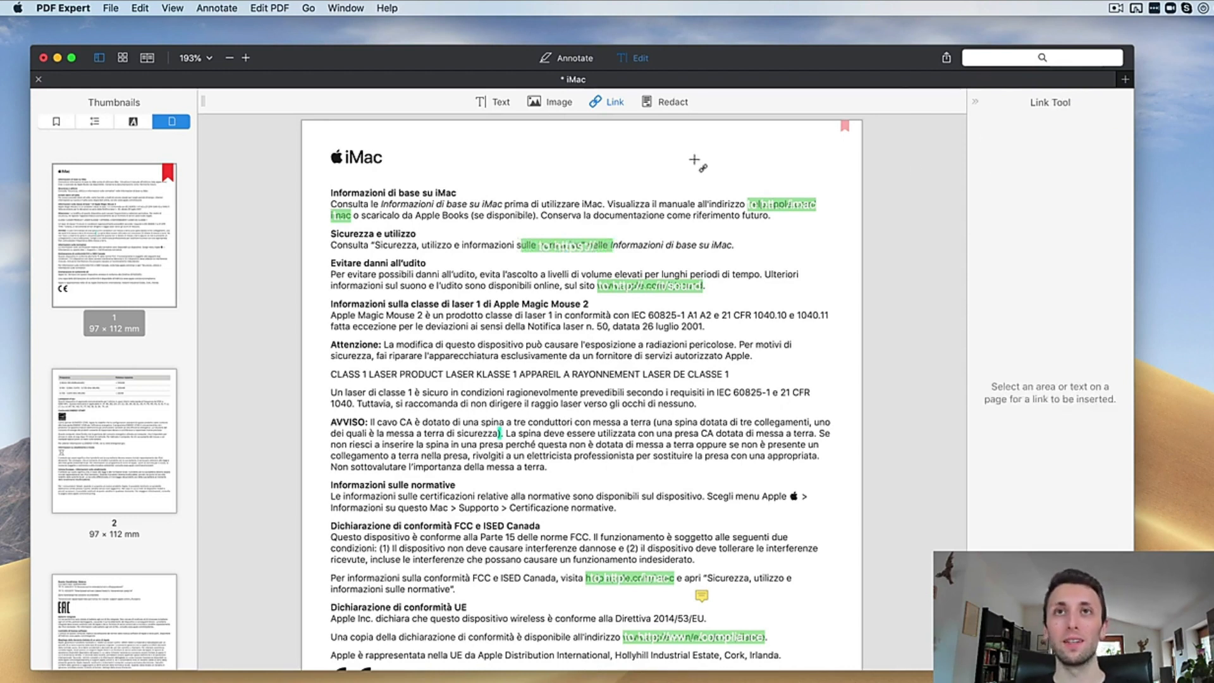
Switch to the Redact tool, then show all four pages as thumbnails with page 1 selected.
click(672, 106)
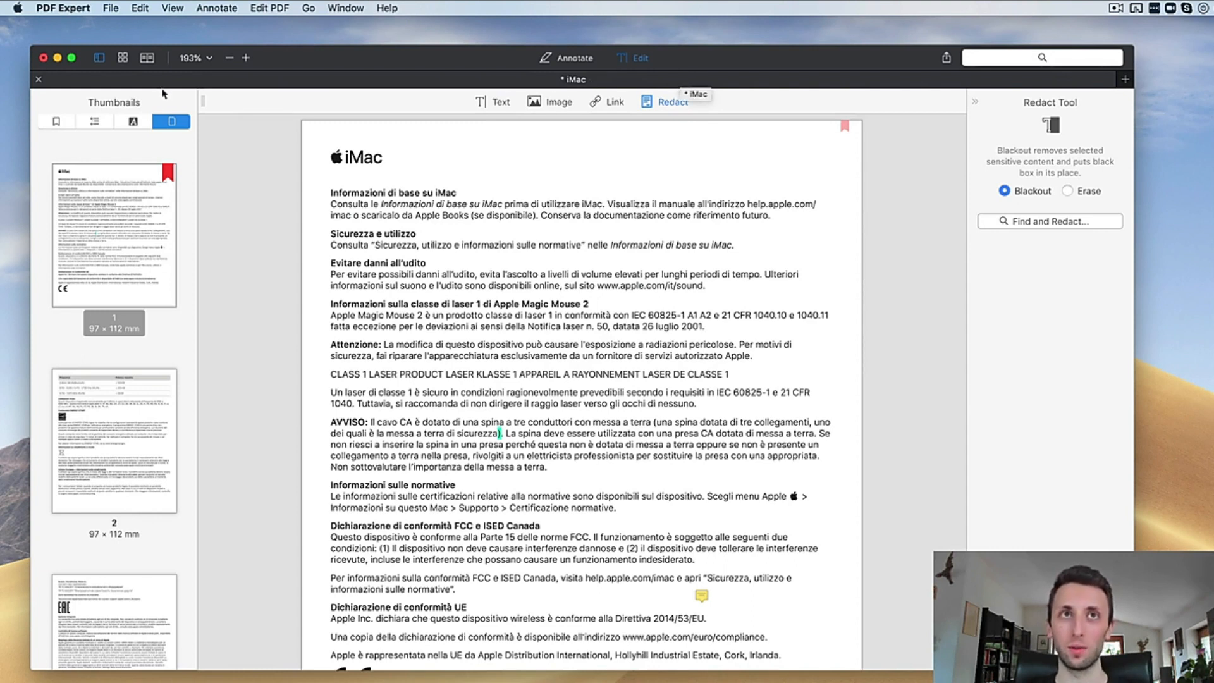
click(126, 60)
click(205, 232)
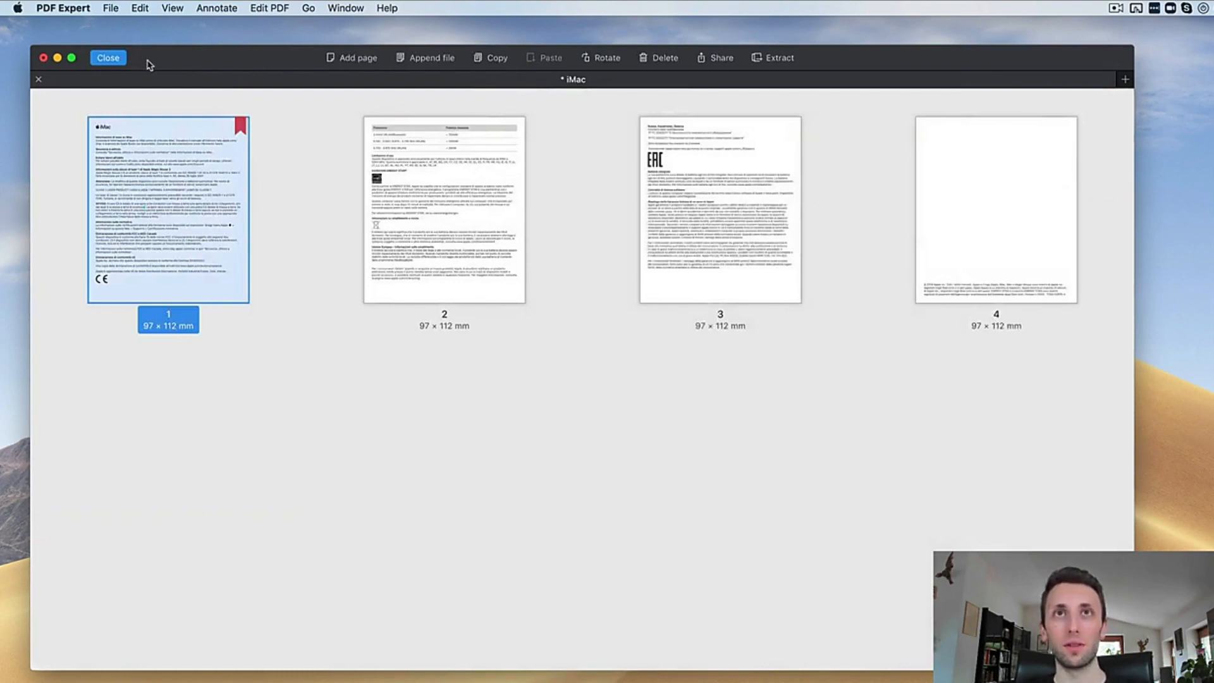
Reopen the page grid and drag thumbnails so the iMac page is first and EAC second.
click(107, 58)
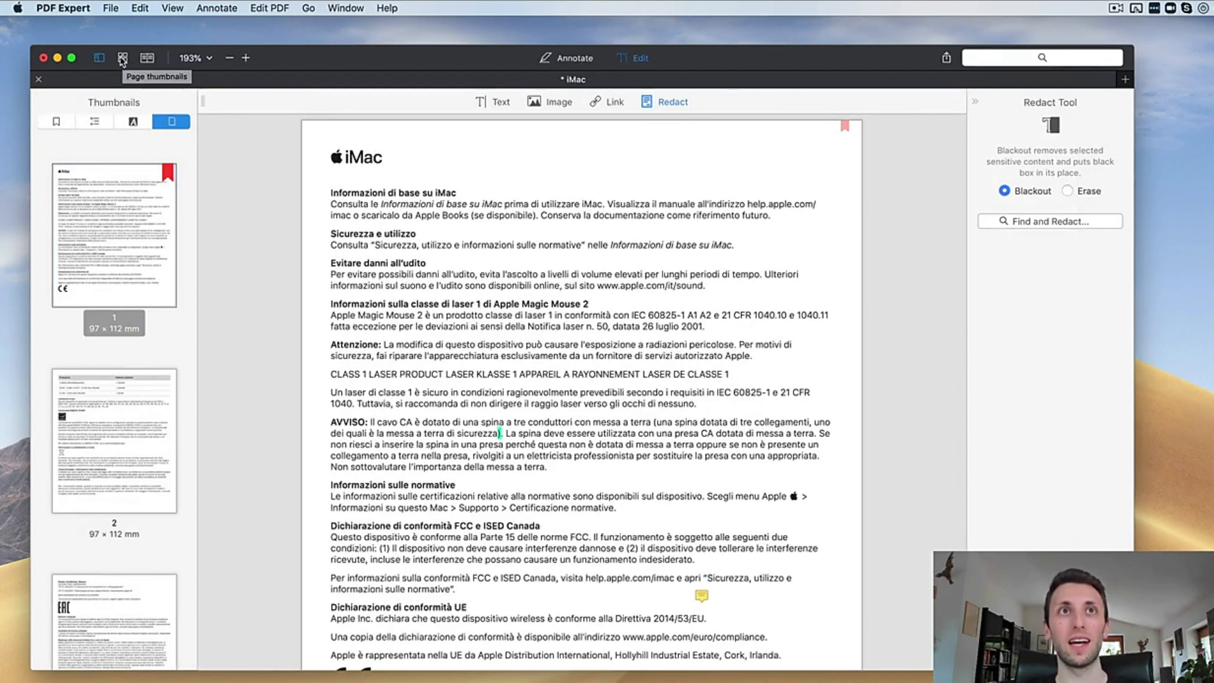
click(122, 59)
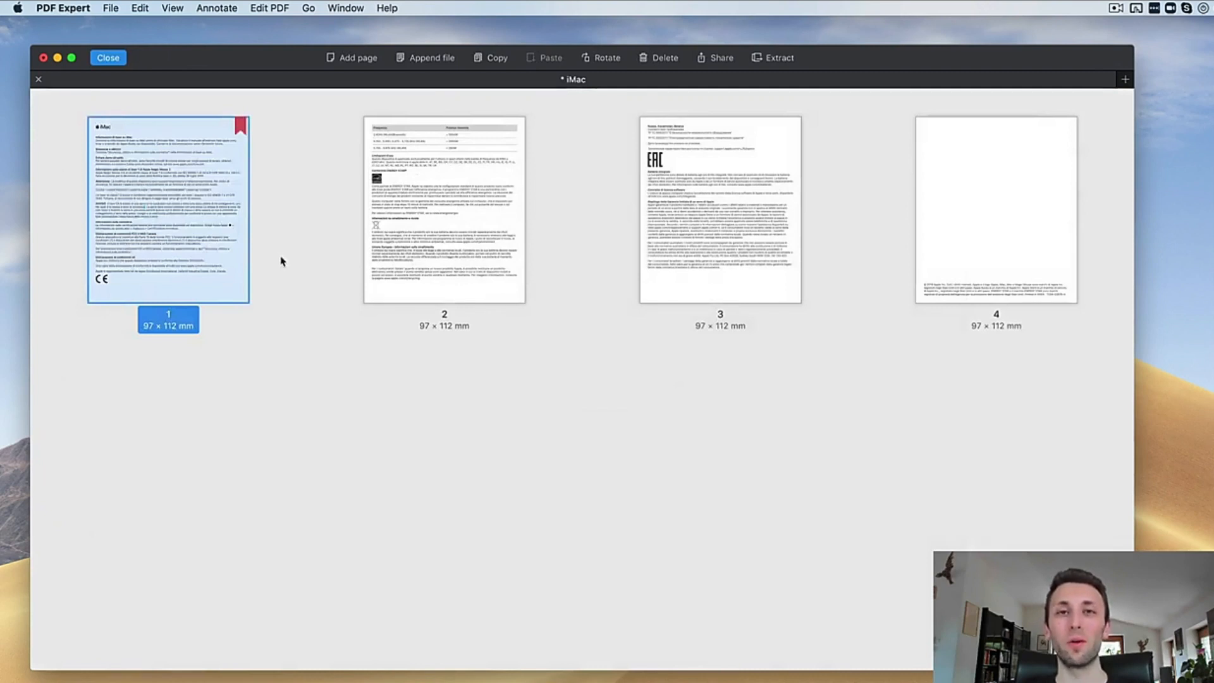
drag(205, 249, 520, 246)
drag(722, 249, 393, 250)
drag(765, 244, 301, 235)
drag(639, 236, 401, 241)
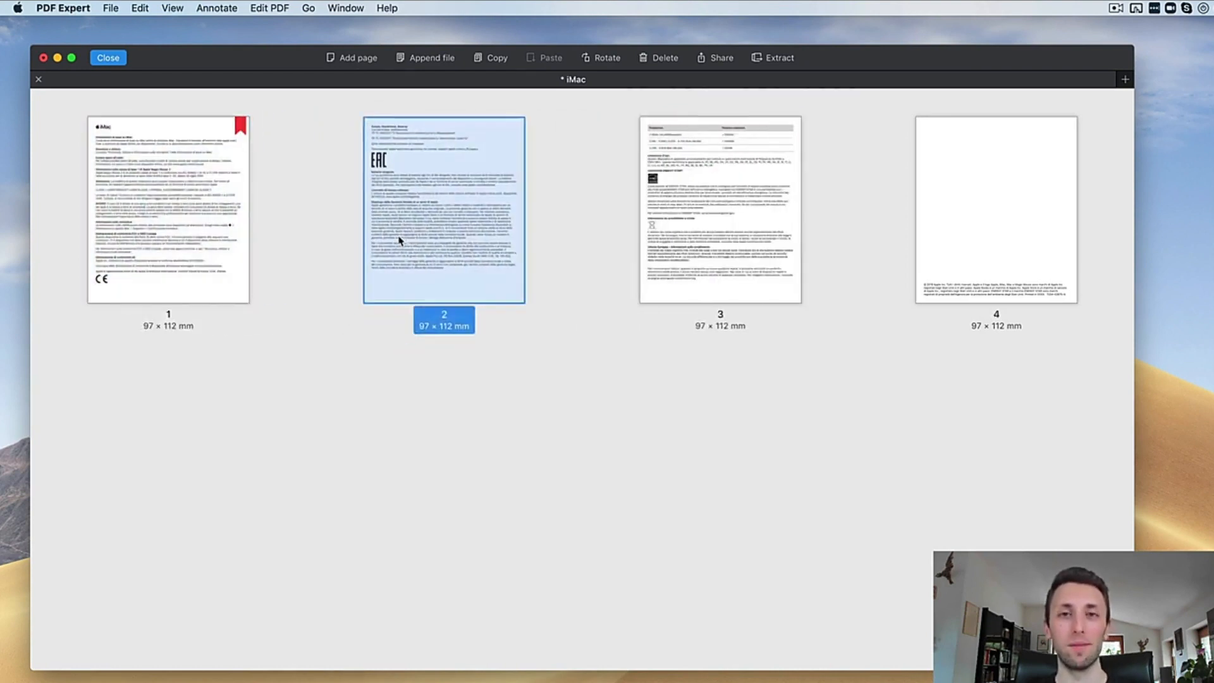
Delete the EAC page, confirming the deletion.
right_click(484, 232)
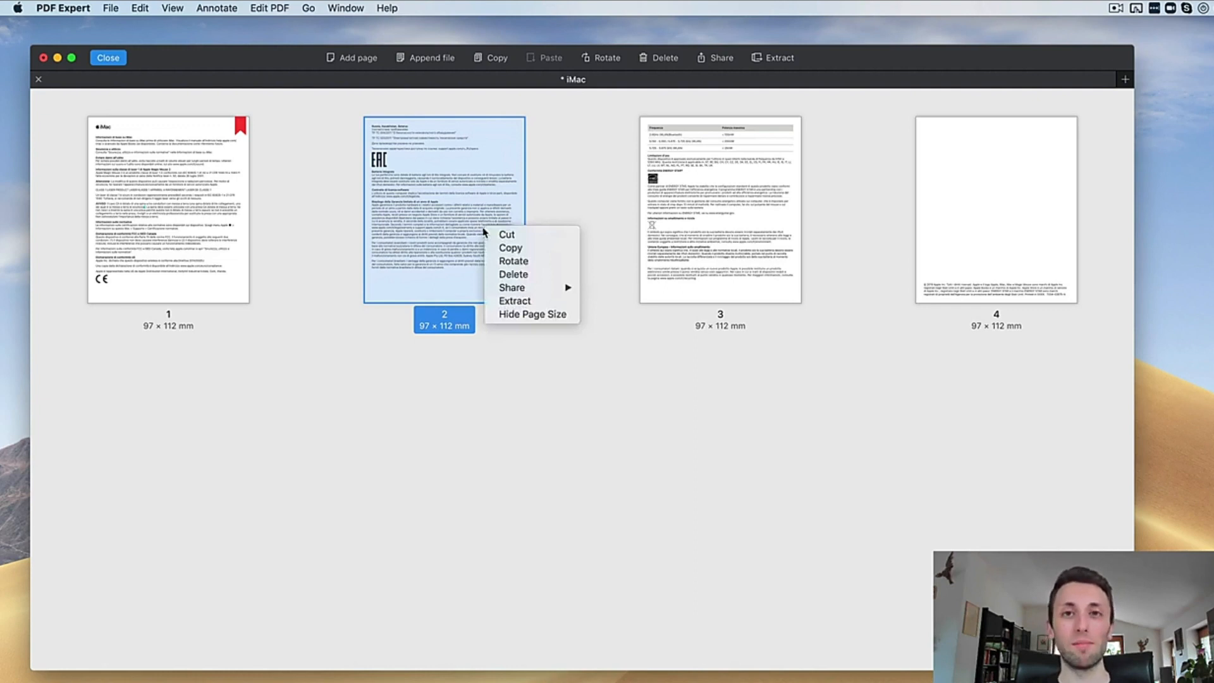
click(368, 351)
drag(410, 236, 418, 236)
key(BackSpace)
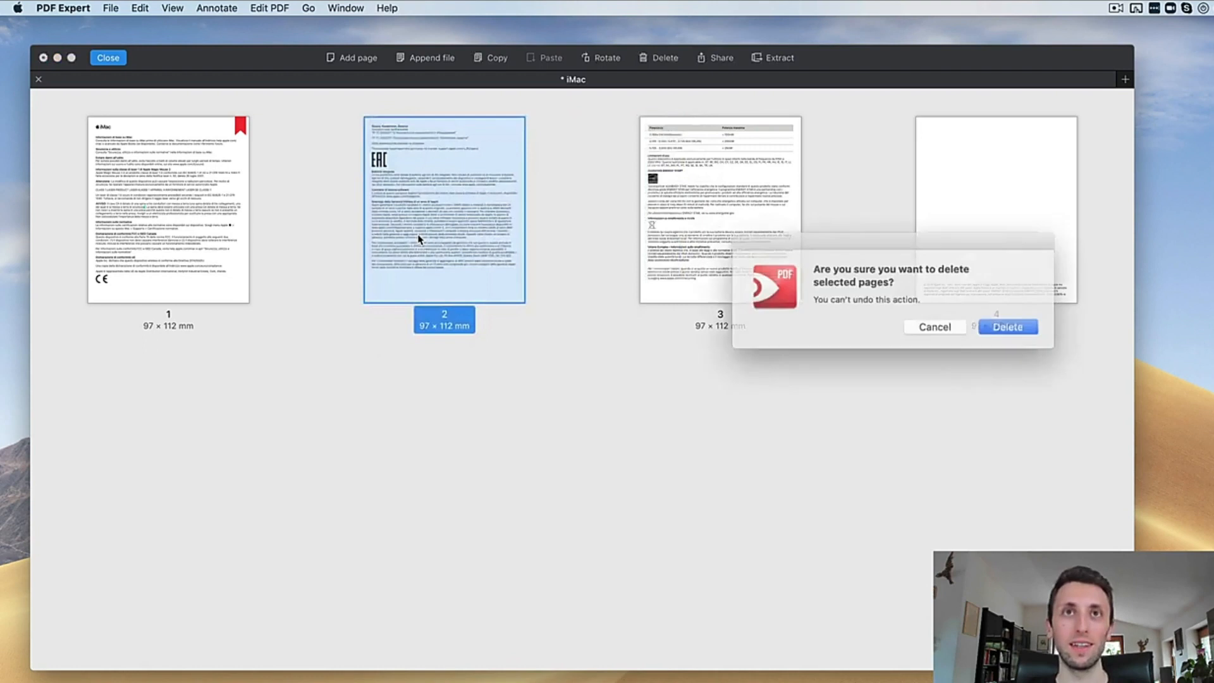
click(1002, 325)
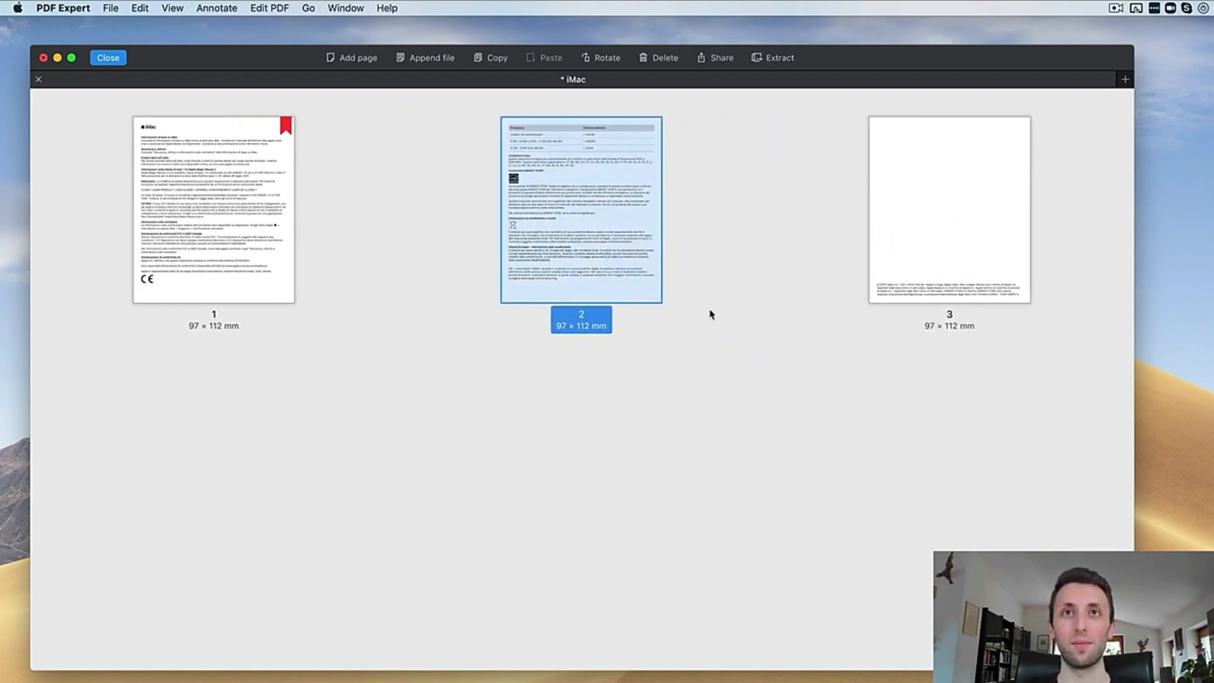
Rotate the frequency-table page to landscape, then bring up the last page's options.
right_click(611, 204)
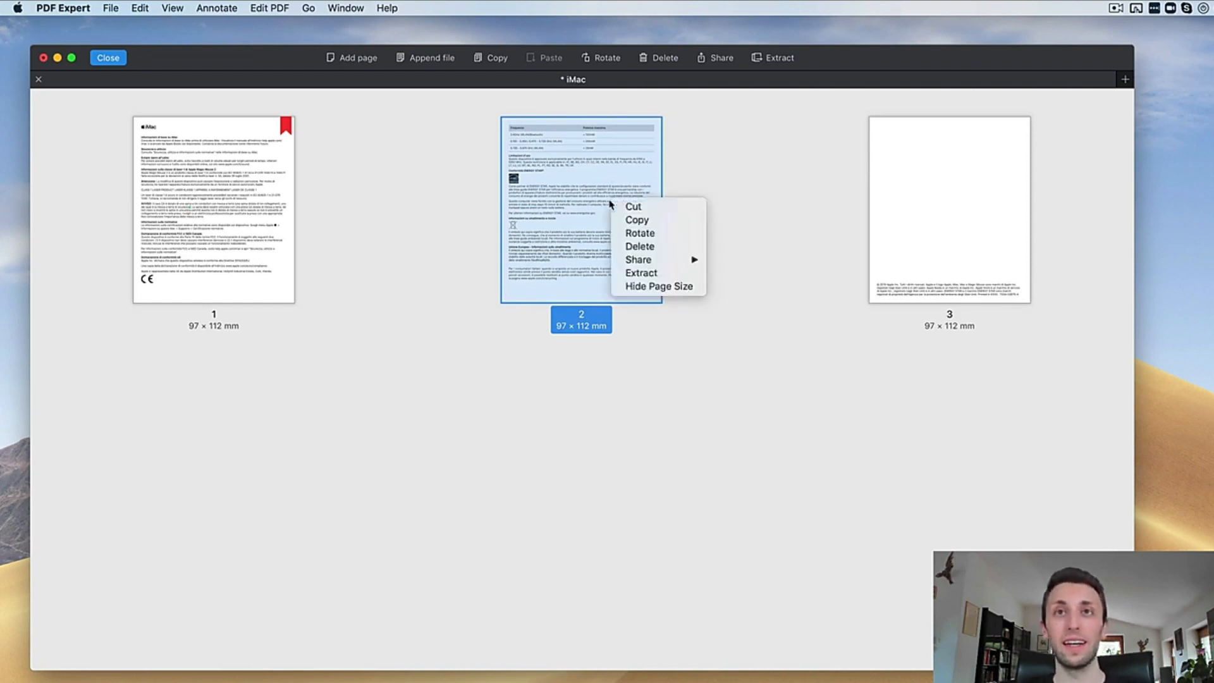
click(645, 234)
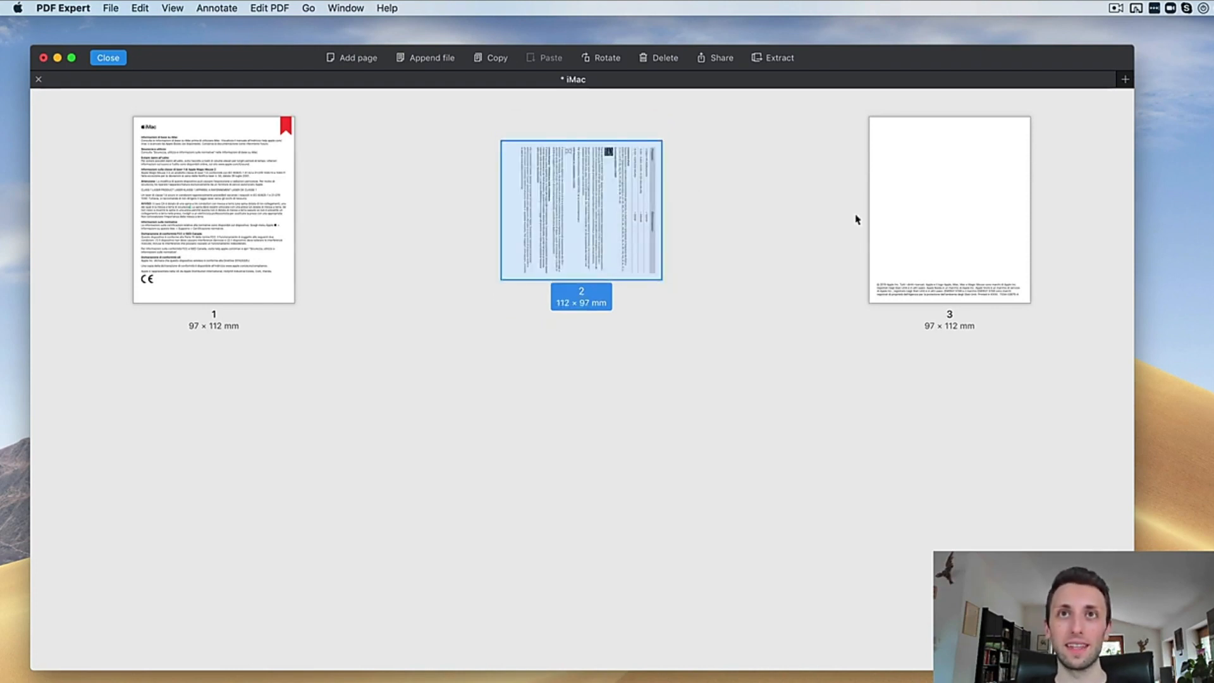
right_click(922, 218)
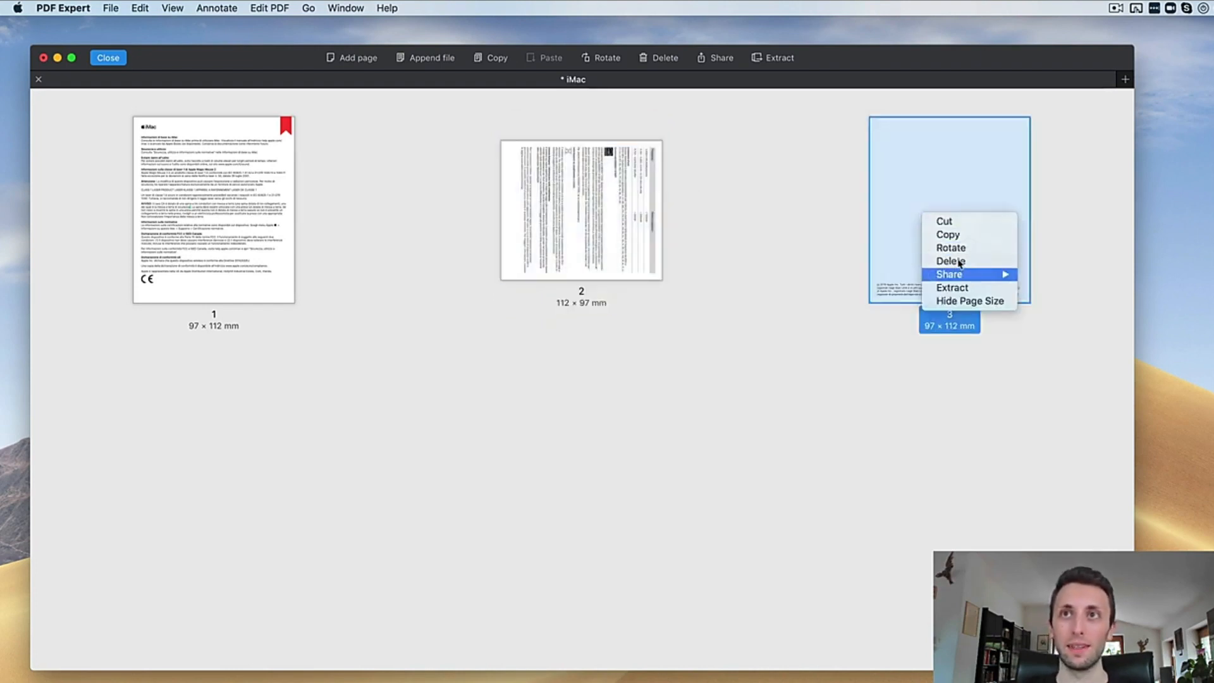
mouse_move(1002, 276)
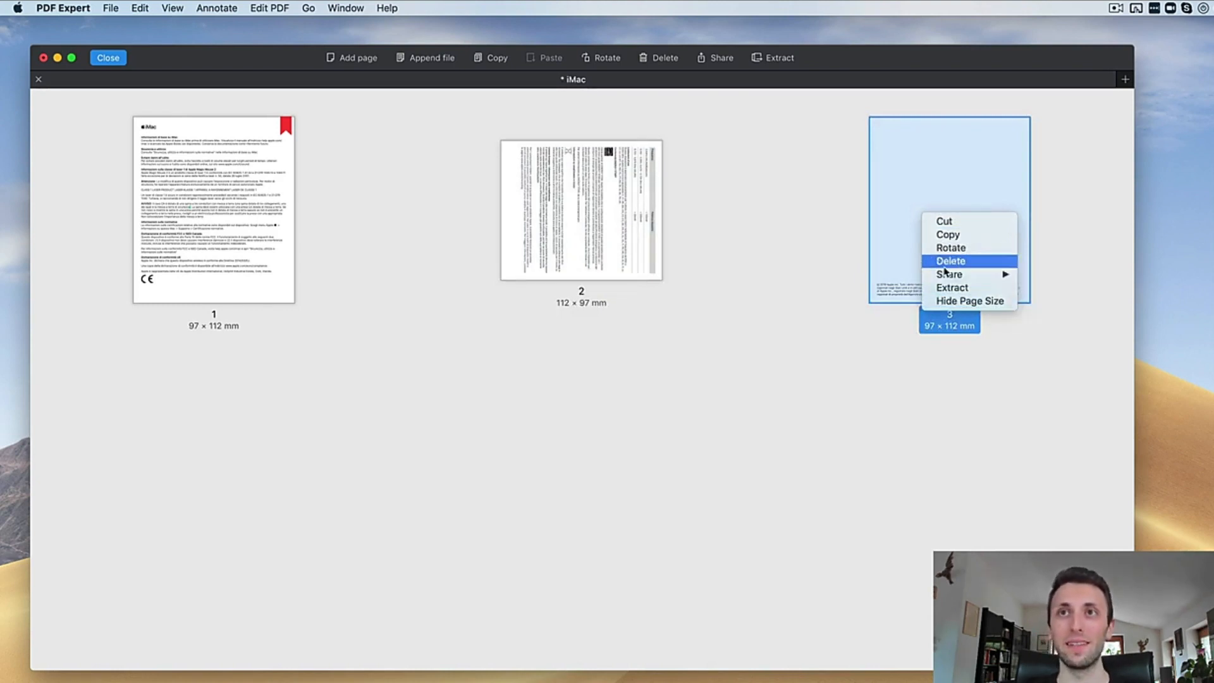
click(968, 288)
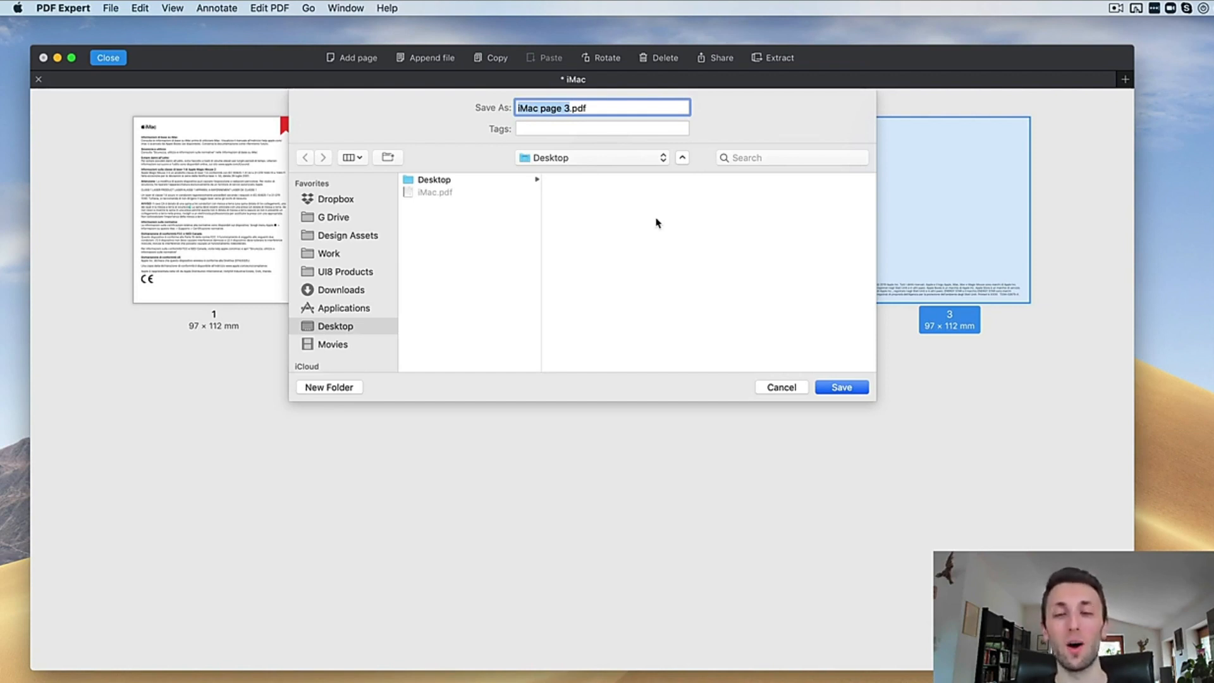
click(782, 387)
drag(1012, 435, 457, 153)
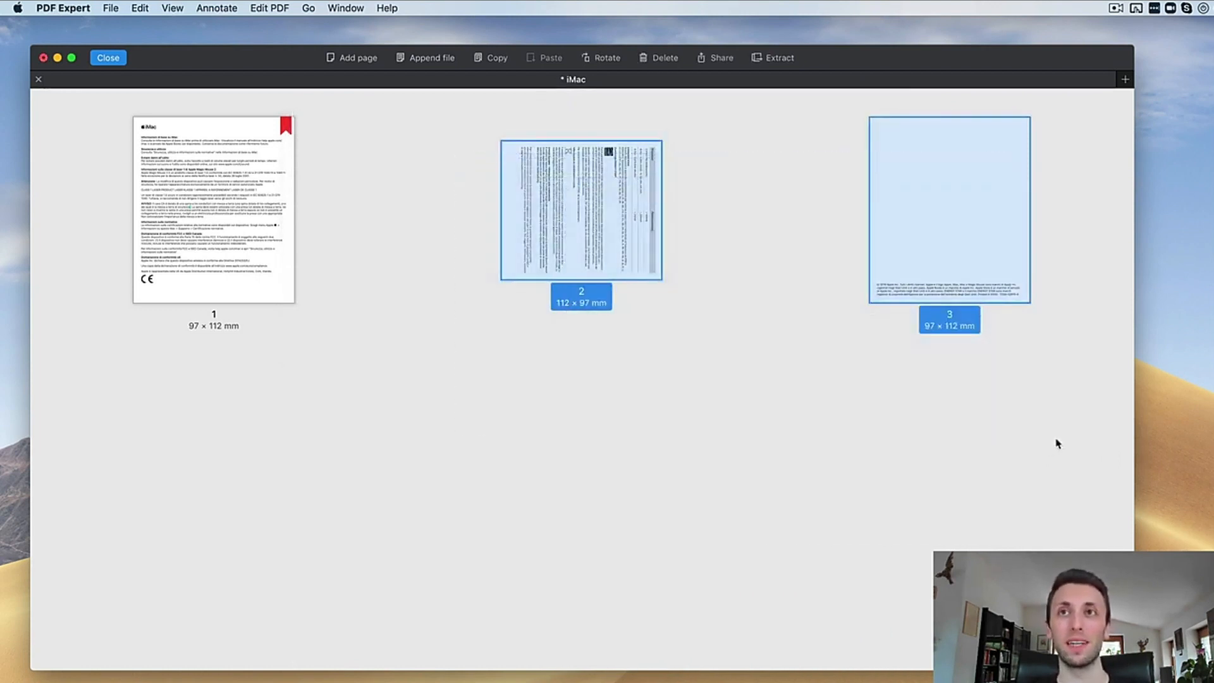
right_click(520, 201)
click(598, 284)
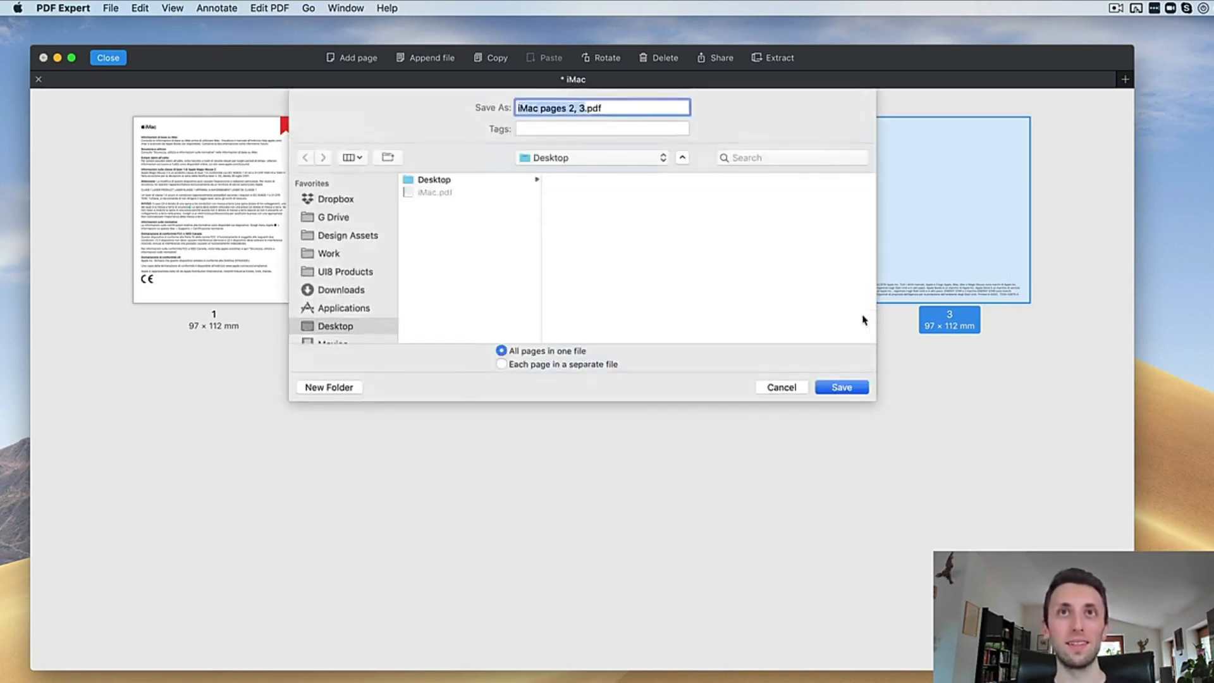
click(798, 388)
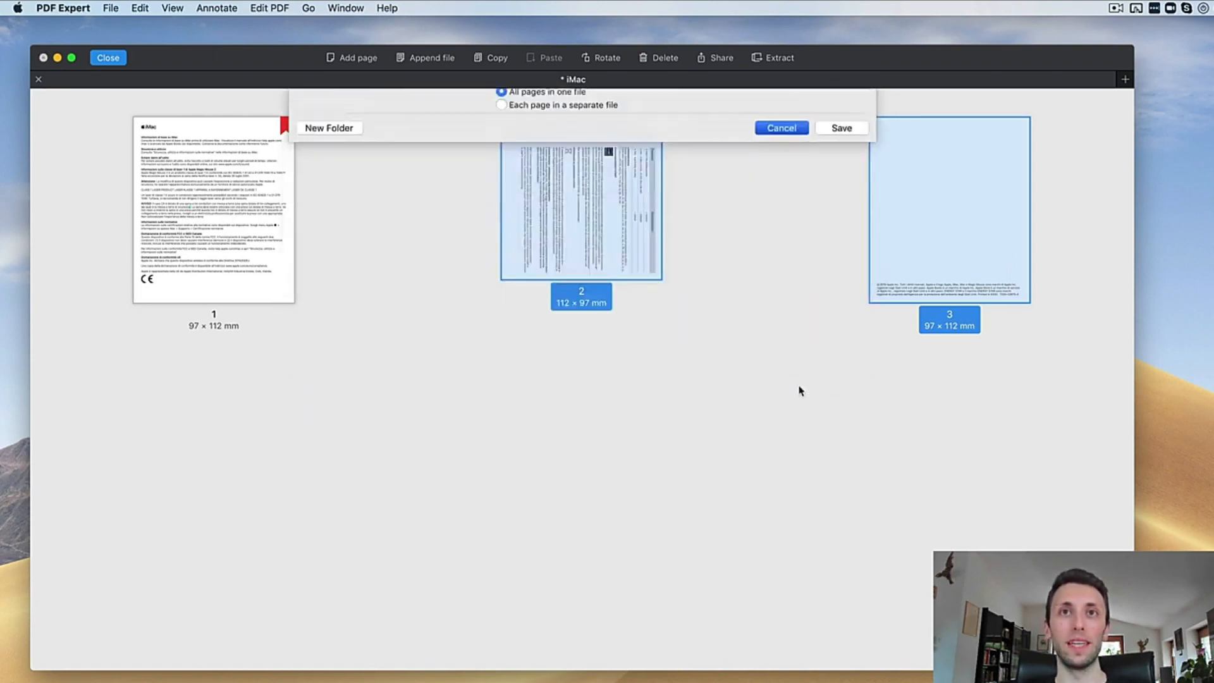
click(880, 449)
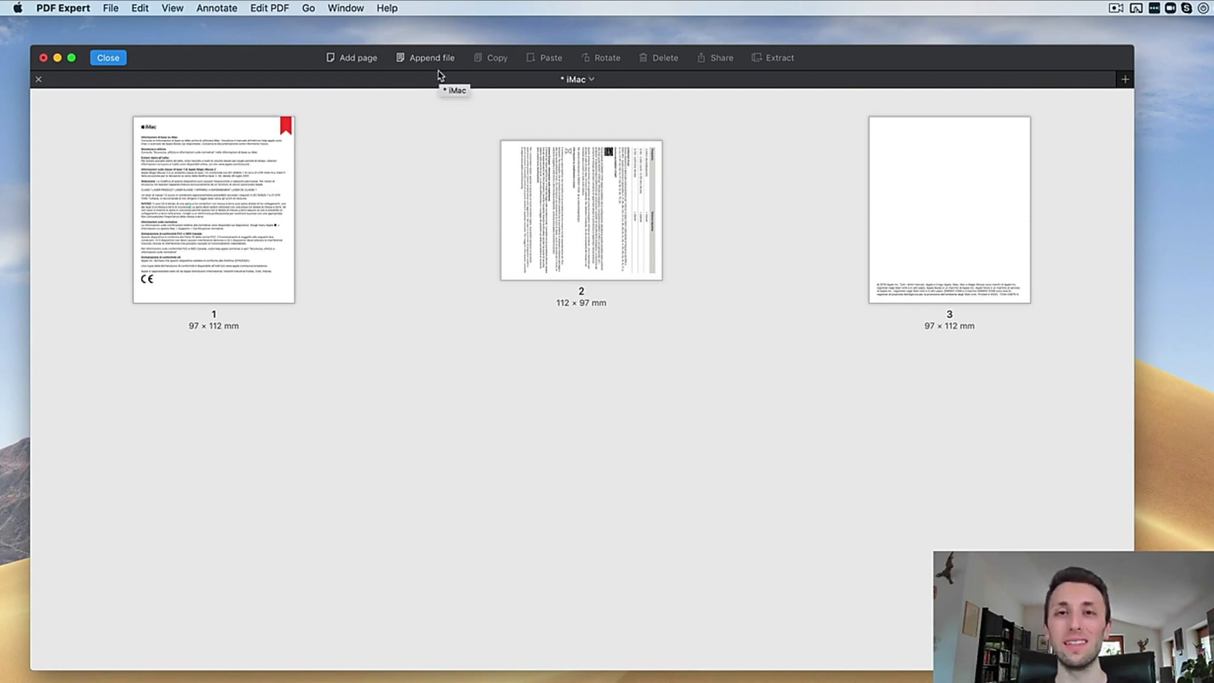
Reopen iMac.pdf, add a blank page after page 1, and place a text box near its top.
click(38, 79)
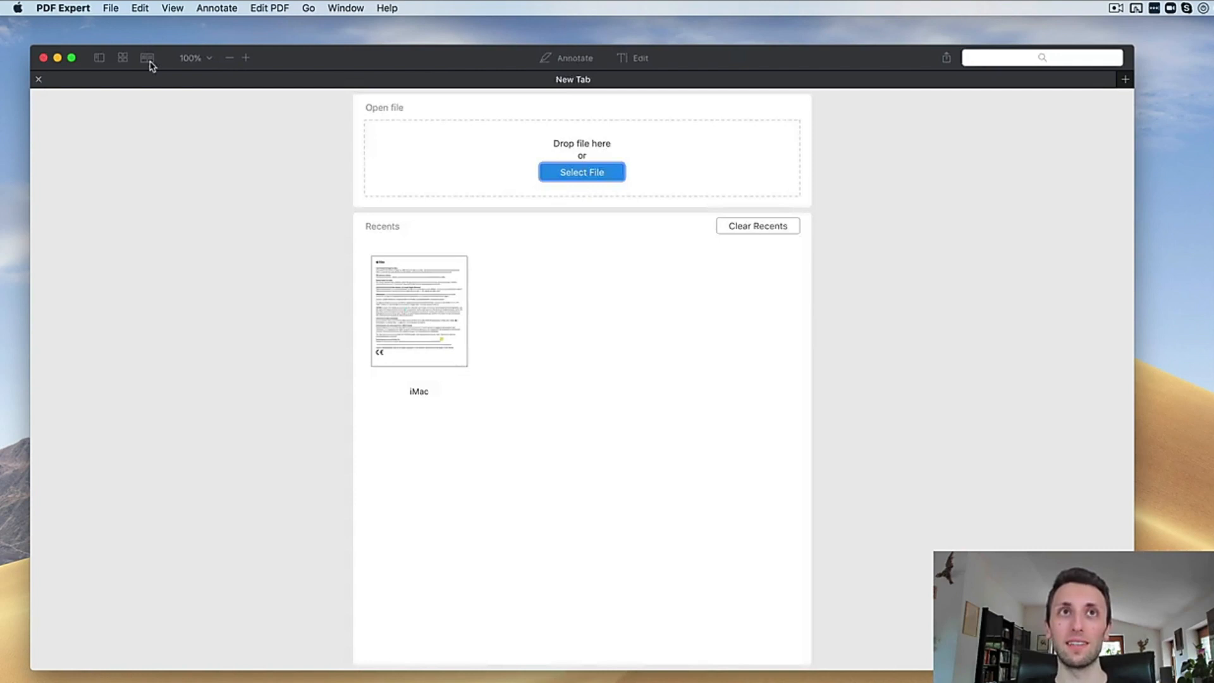
click(425, 312)
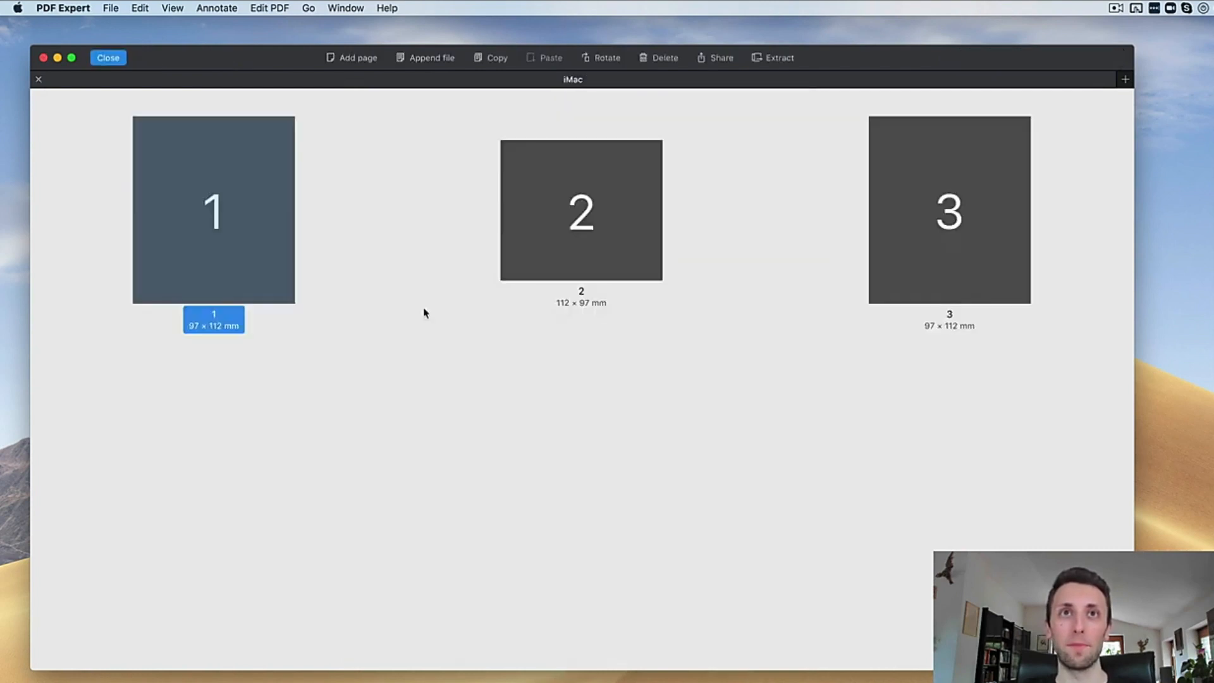
click(360, 59)
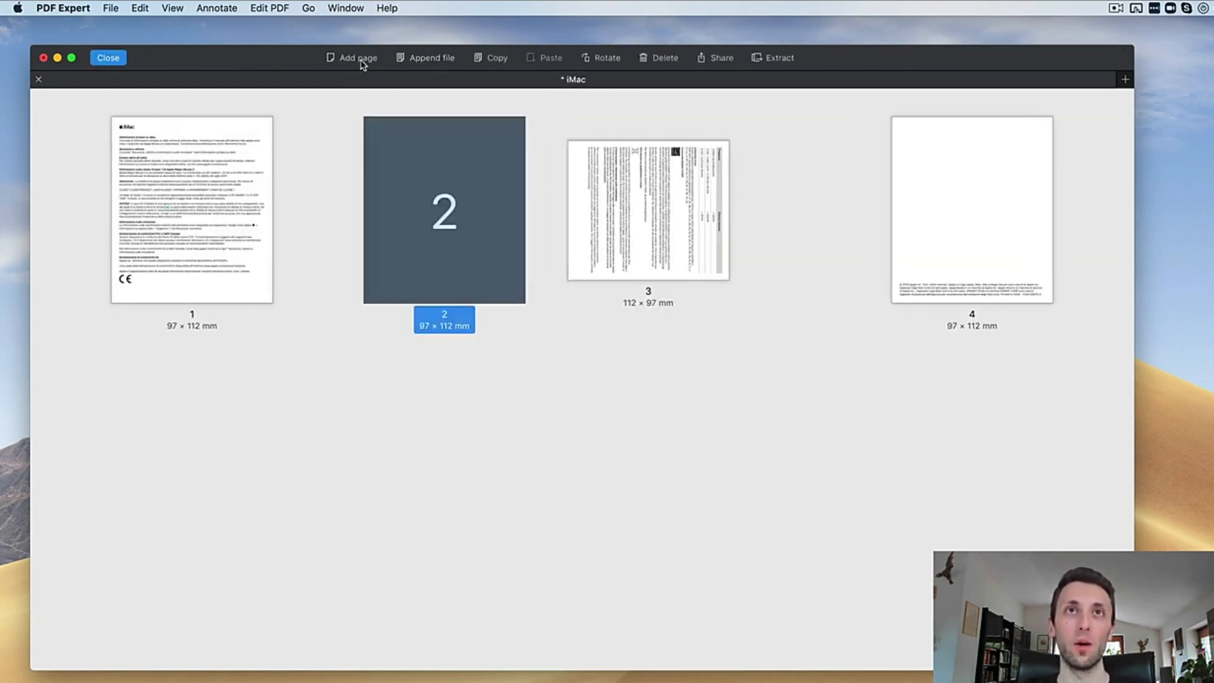
double_click(475, 261)
click(497, 103)
click(496, 282)
Type 'dfasdfdlaksjlfkdsafd' in the text box, then start and cancel an image insertion below it.
text(dfasdfdlaksjlfkdsafd)
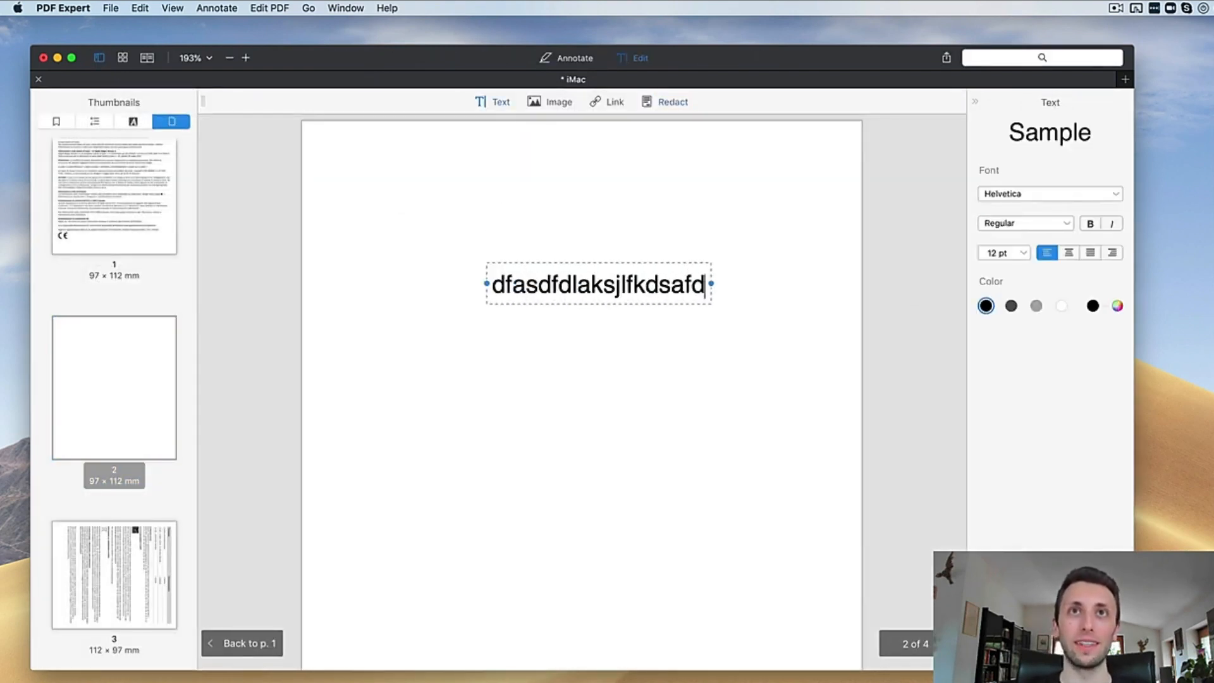
click(534, 102)
drag(454, 451, 691, 567)
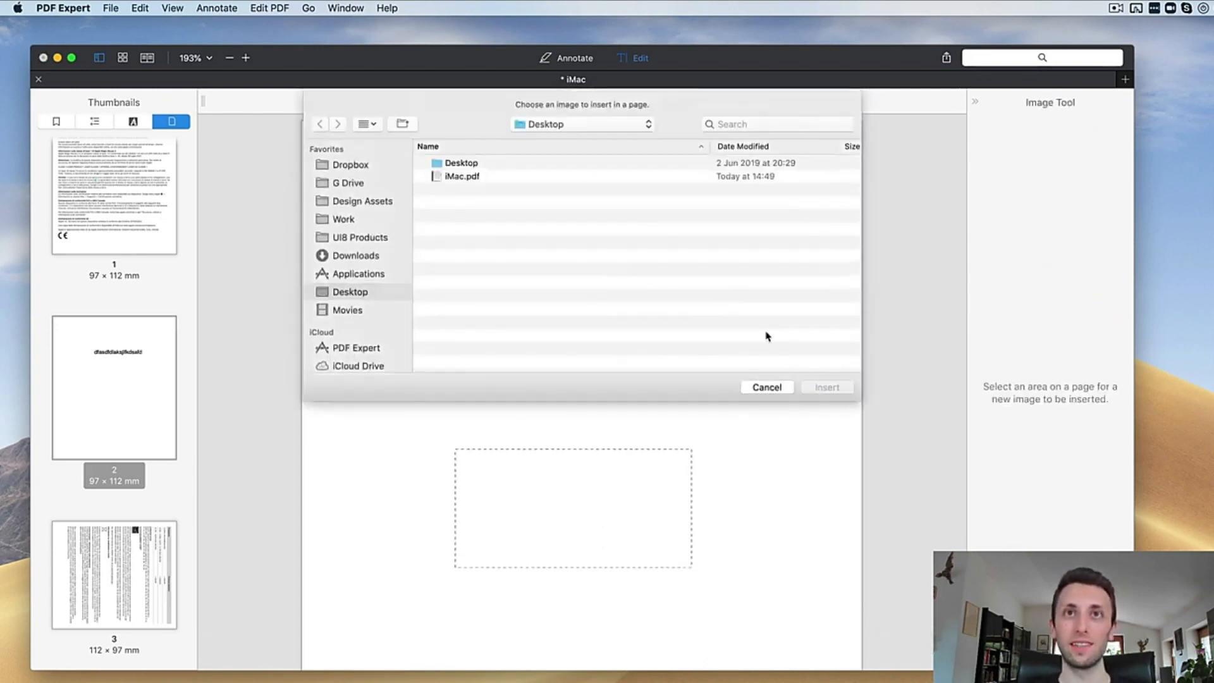
click(783, 387)
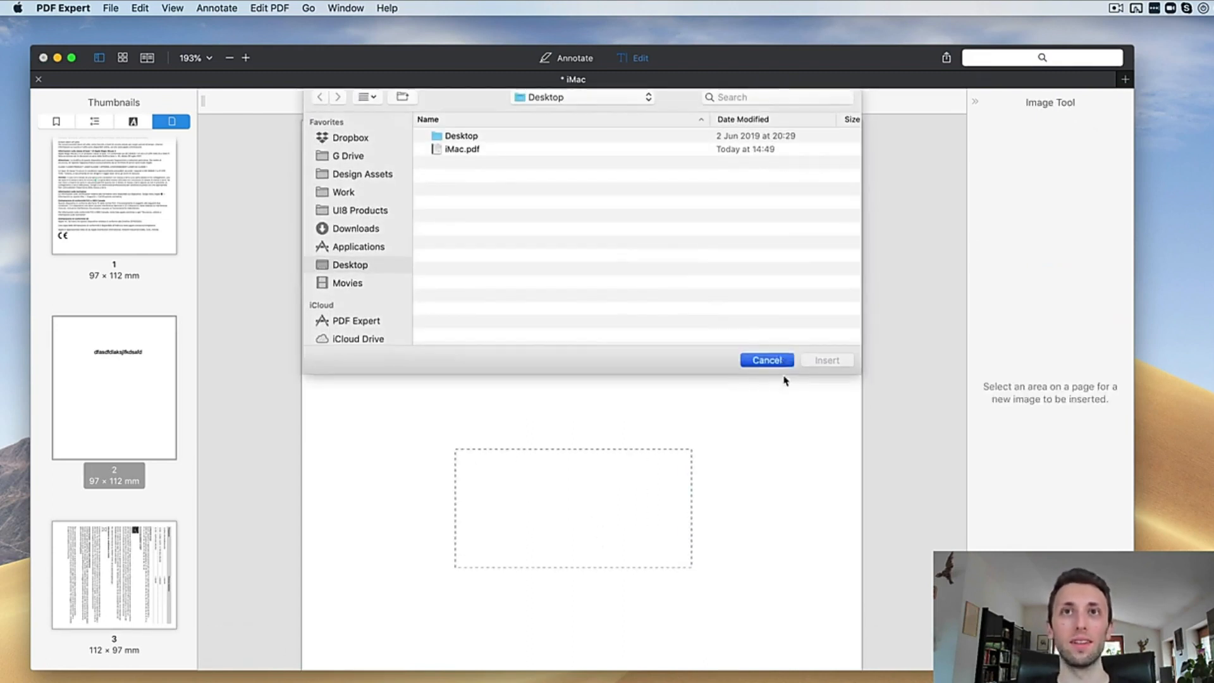
Close iMac.pdf, reopen it from Recents, dismiss the image chooser, and close it again.
click(39, 80)
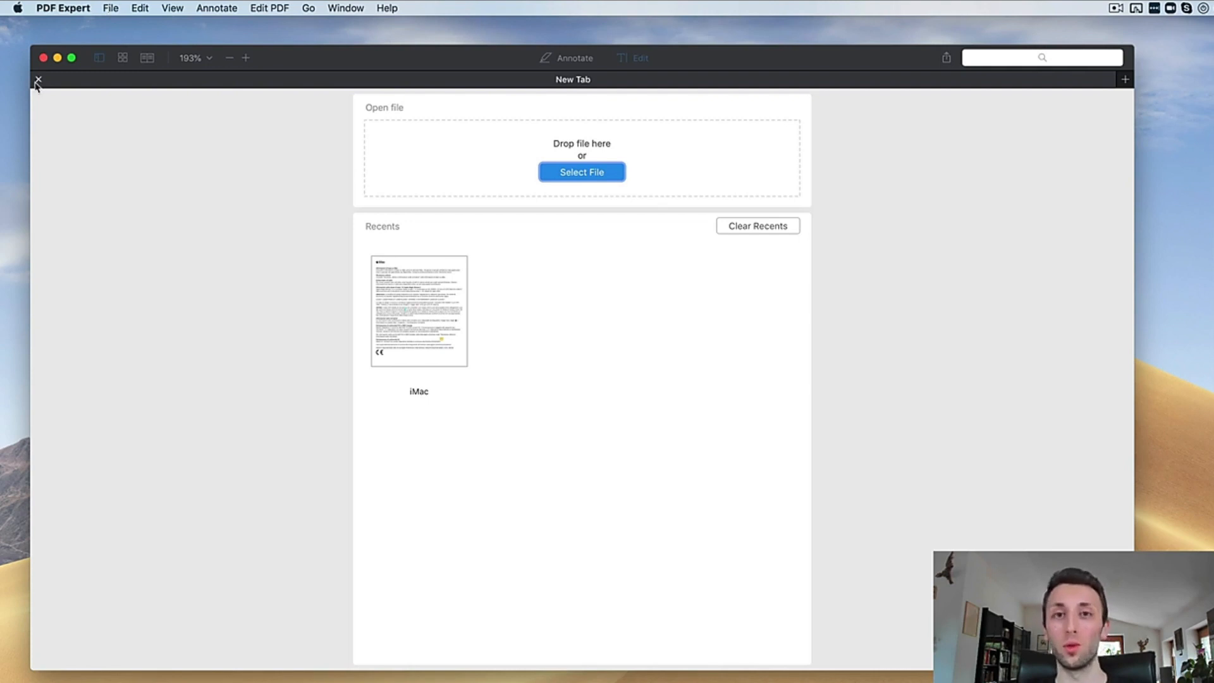
click(430, 305)
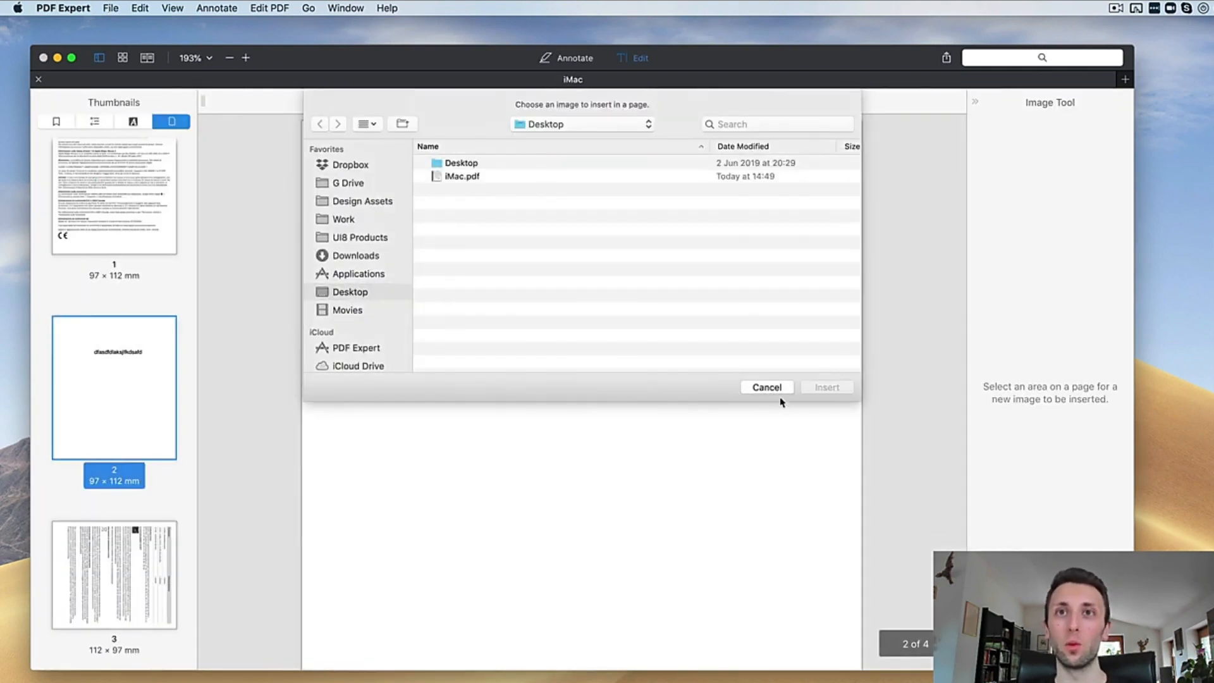
click(776, 388)
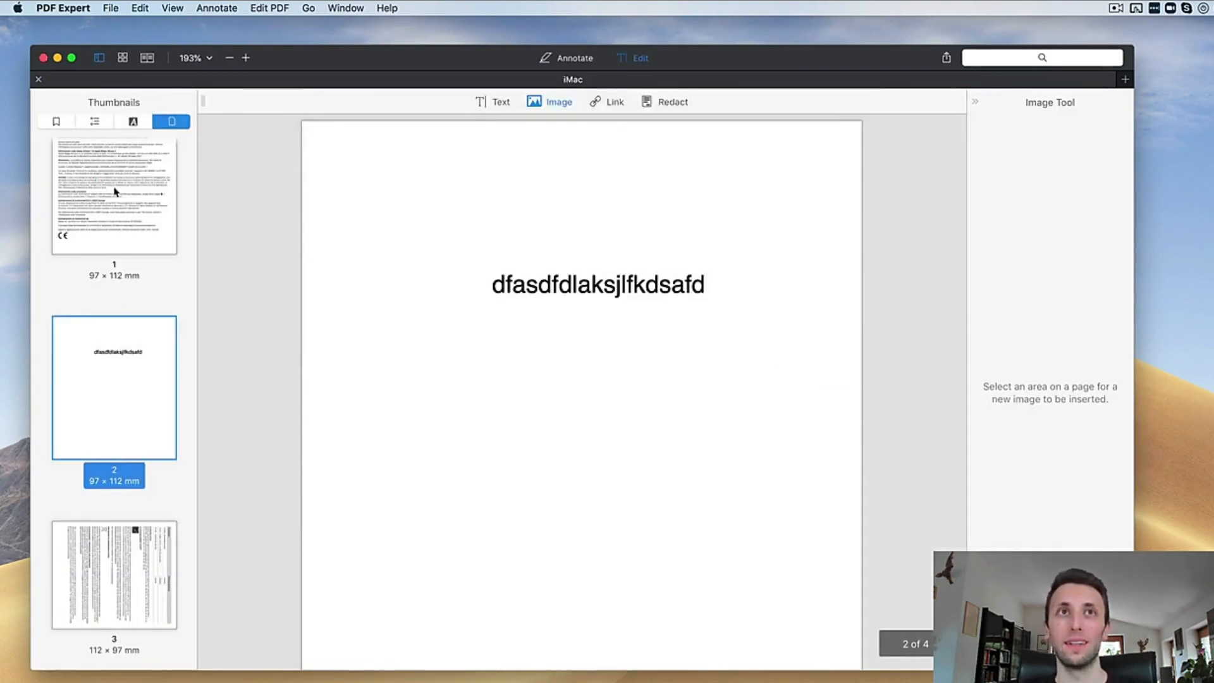
click(39, 79)
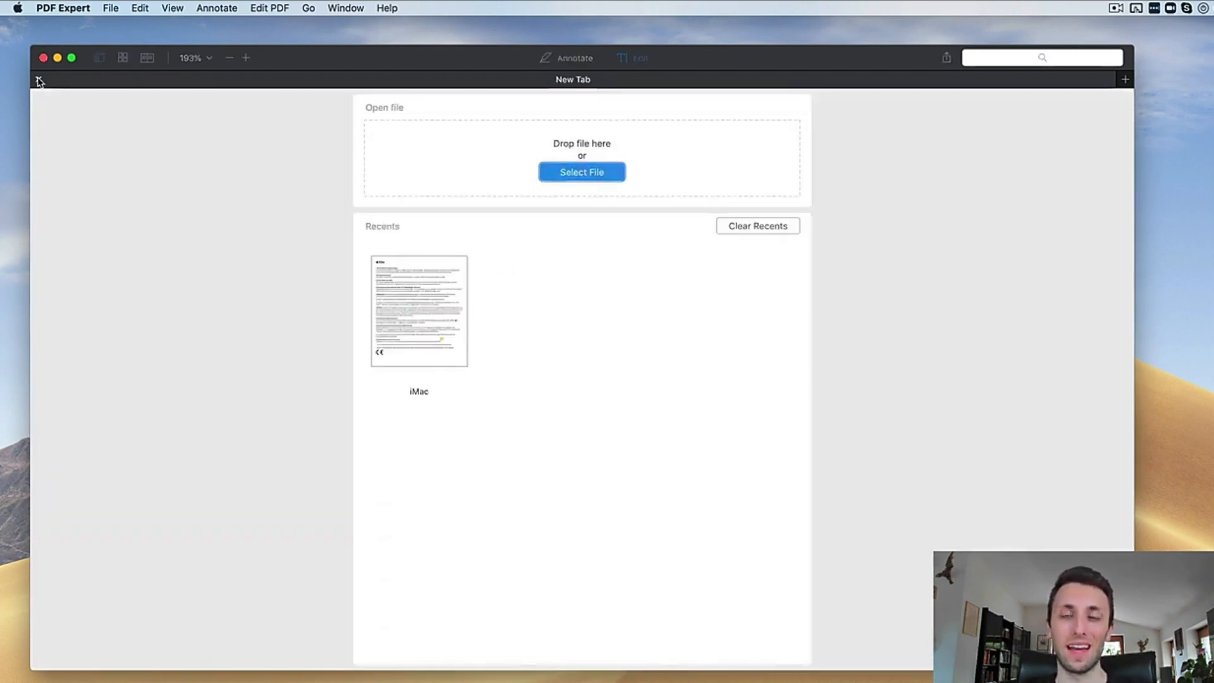
Reopen iMac from Recents and dismiss the image chooser that appears.
click(111, 8)
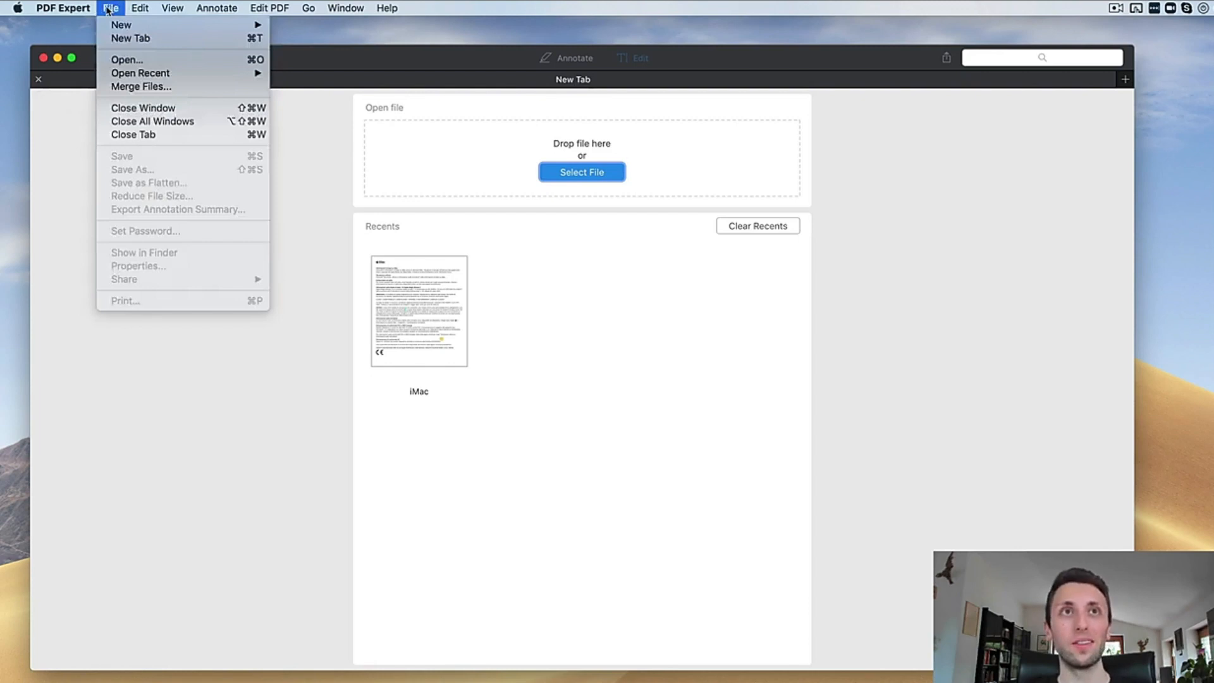
mouse_move(140, 8)
click(577, 426)
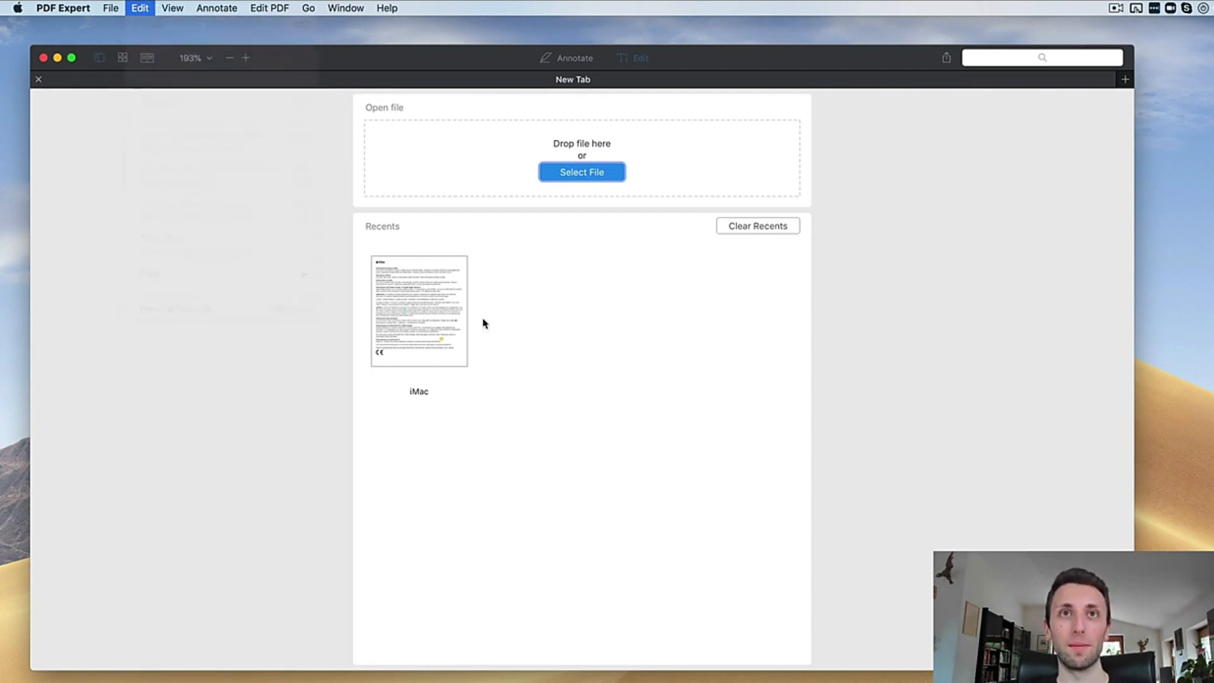
double_click(461, 296)
click(763, 387)
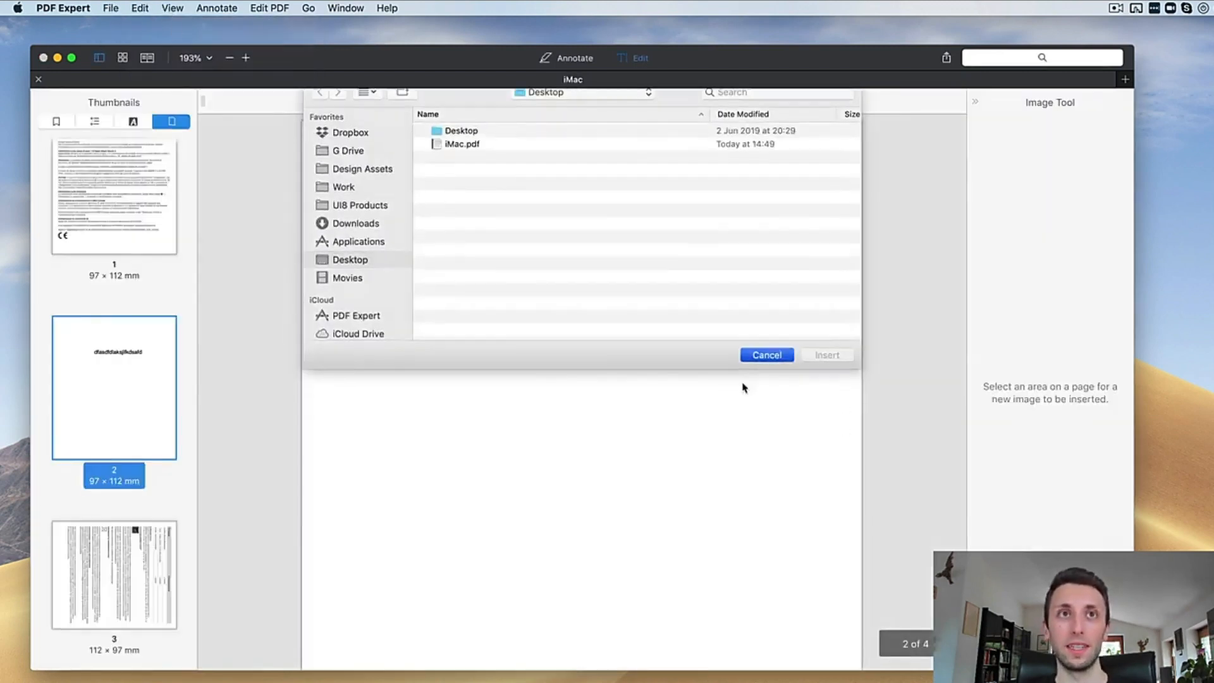
Preview Reduce File Size at Low image quality (200 KB to 119 KB) and cancel without applying.
click(111, 8)
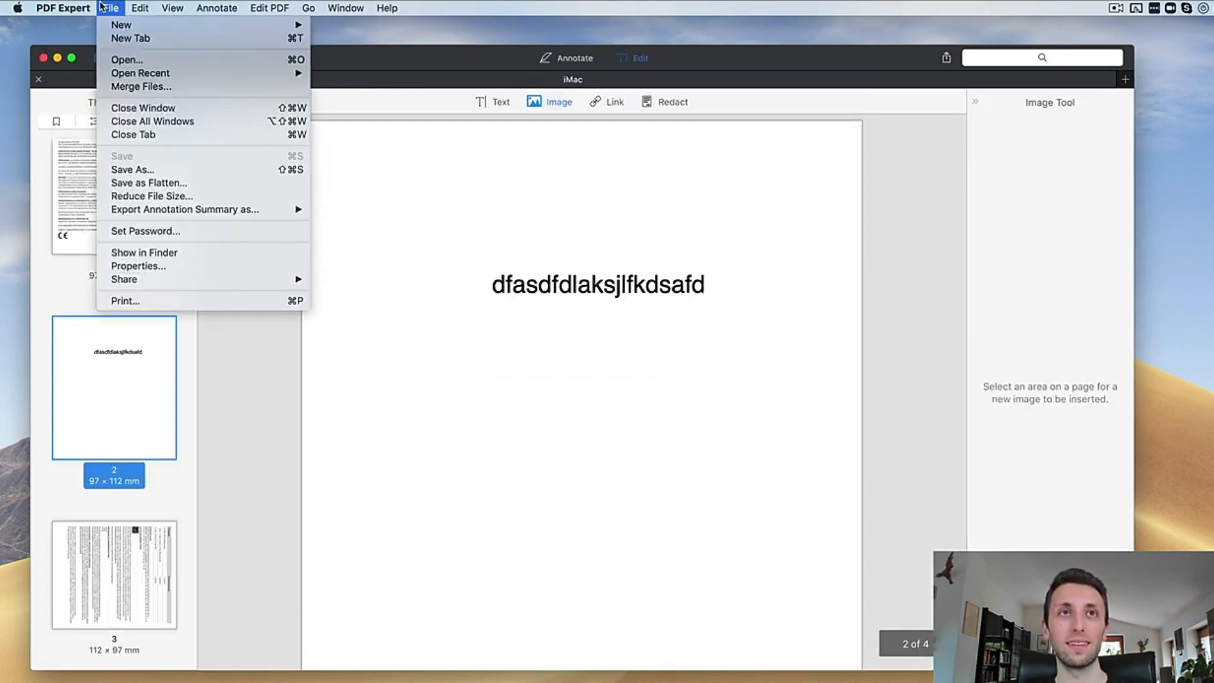
click(176, 197)
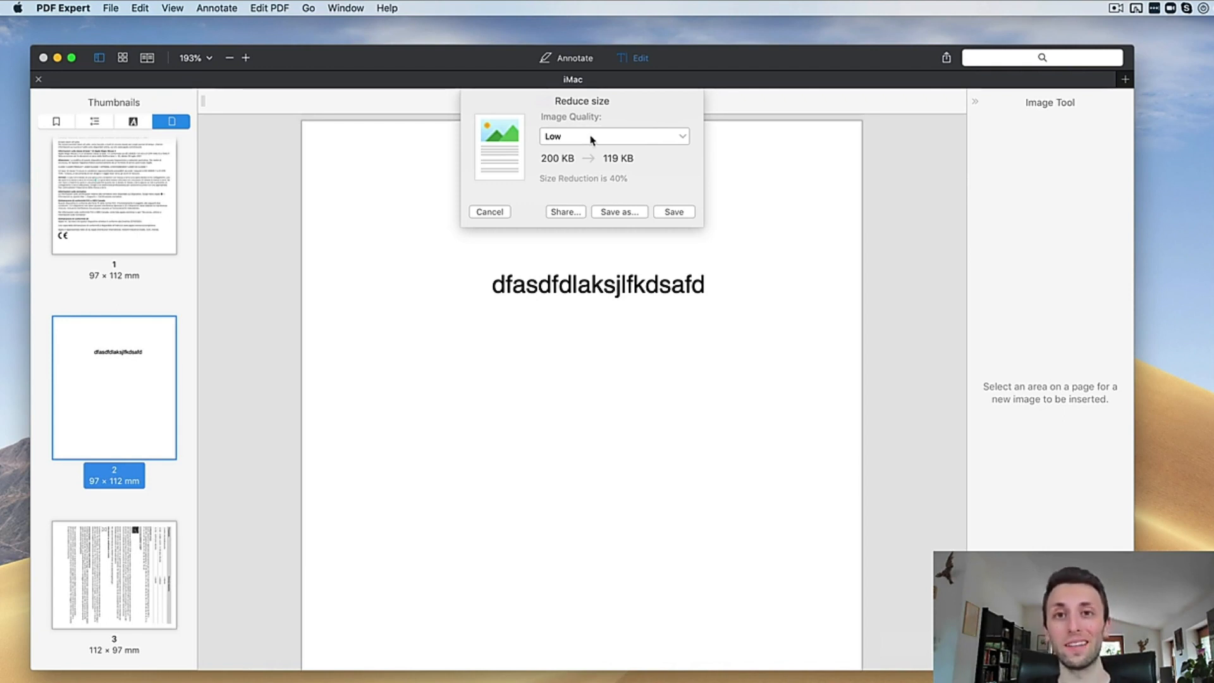
click(593, 138)
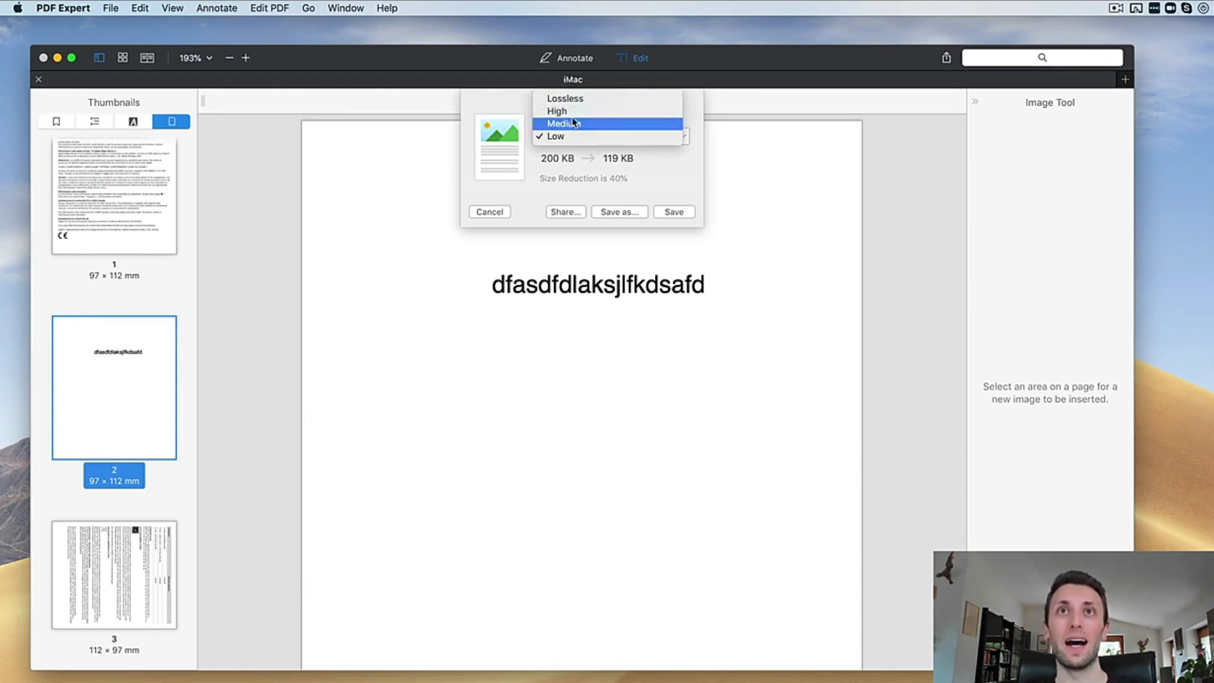
click(617, 136)
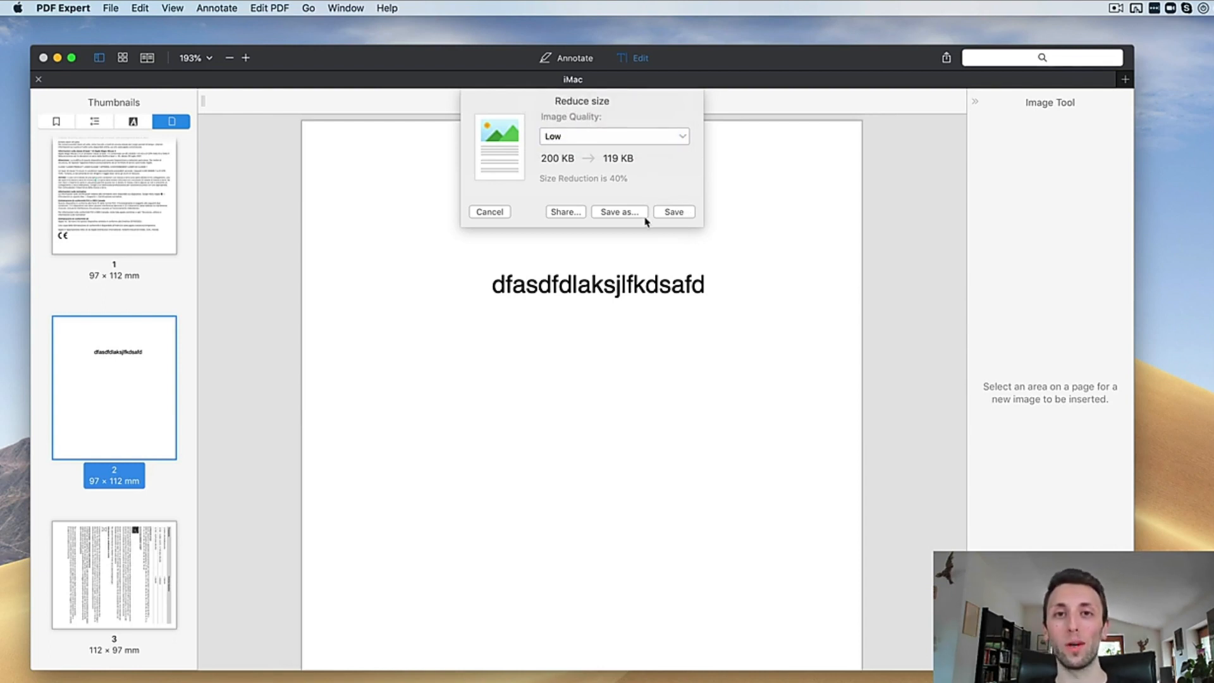
click(491, 213)
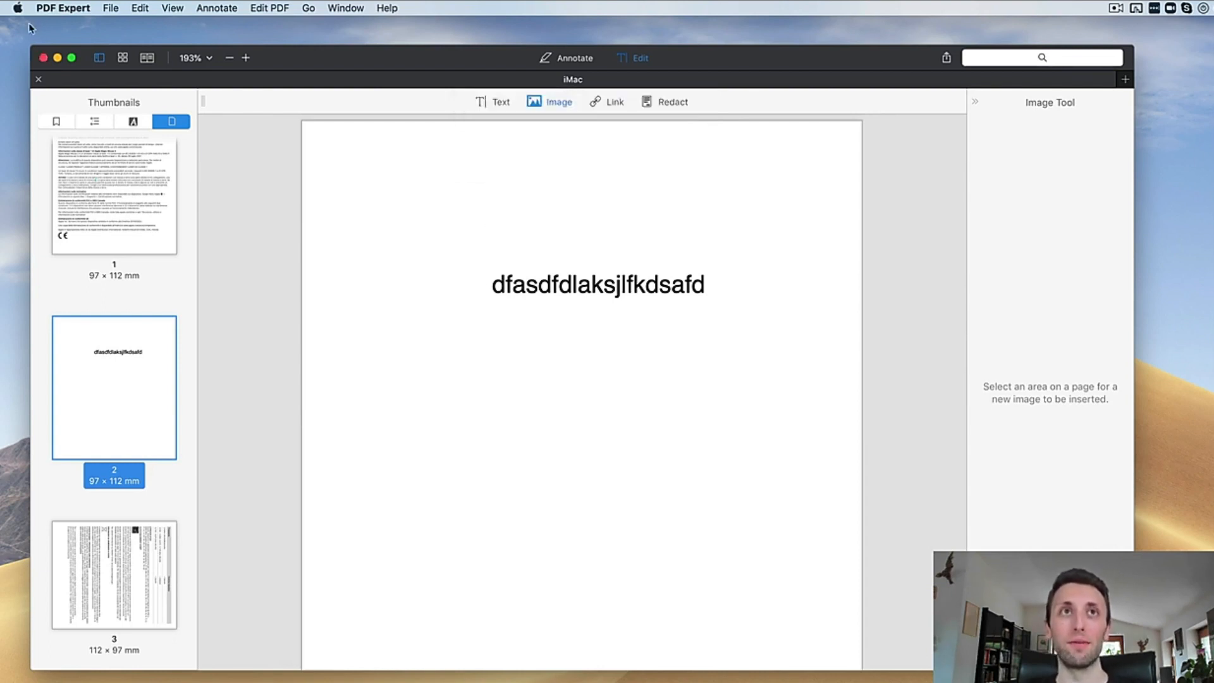
click(94, 9)
mouse_move(111, 9)
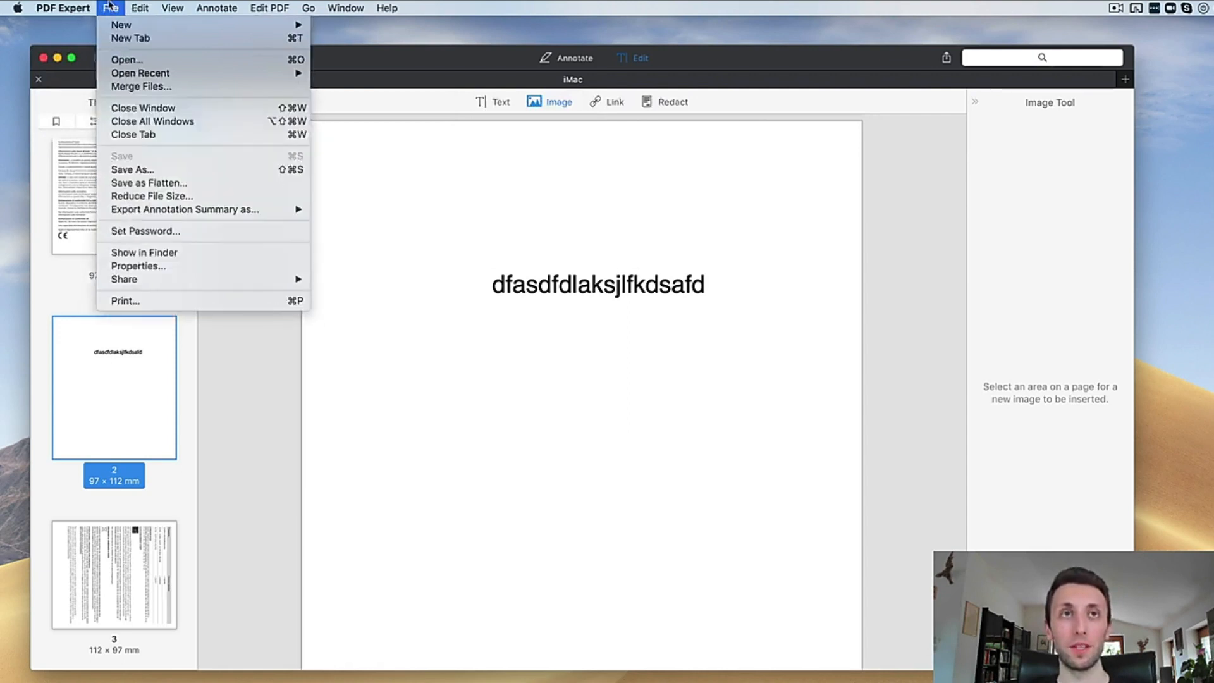
mouse_move(164, 278)
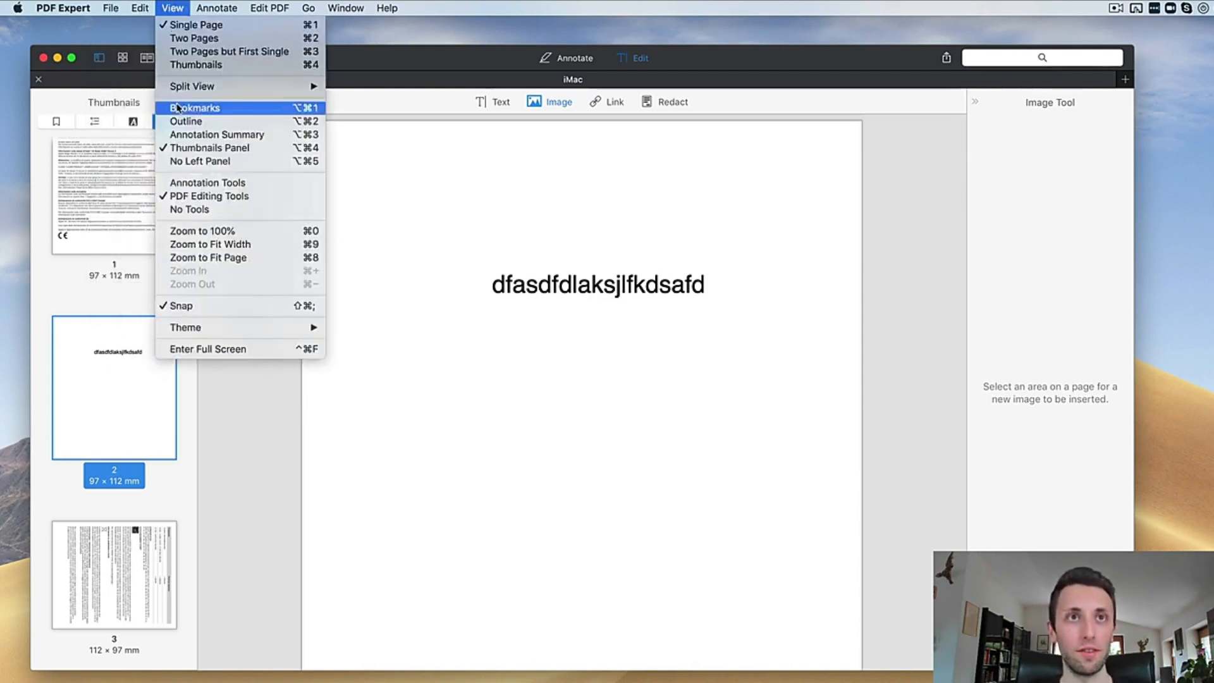
Switch the reading theme to Sepia.
mouse_move(205, 330)
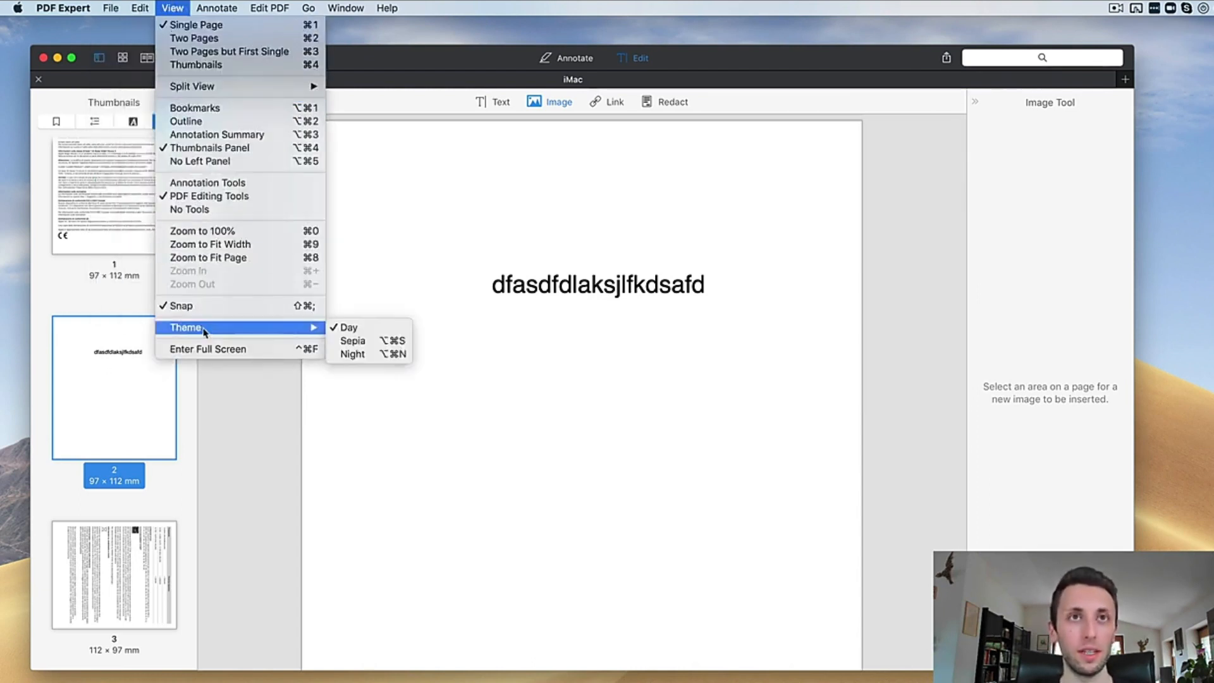
click(347, 346)
scroll(474, 301, up, 10)
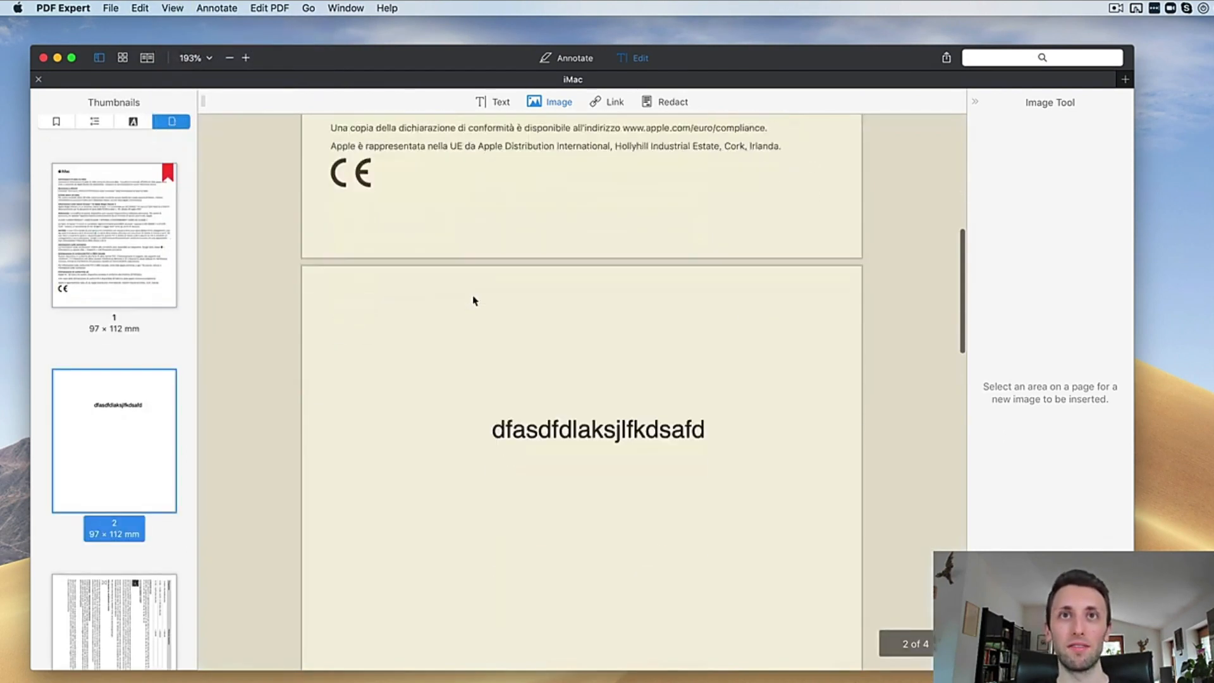
Switch the reading theme to Night, then scroll through the white-on-black pages.
click(114, 8)
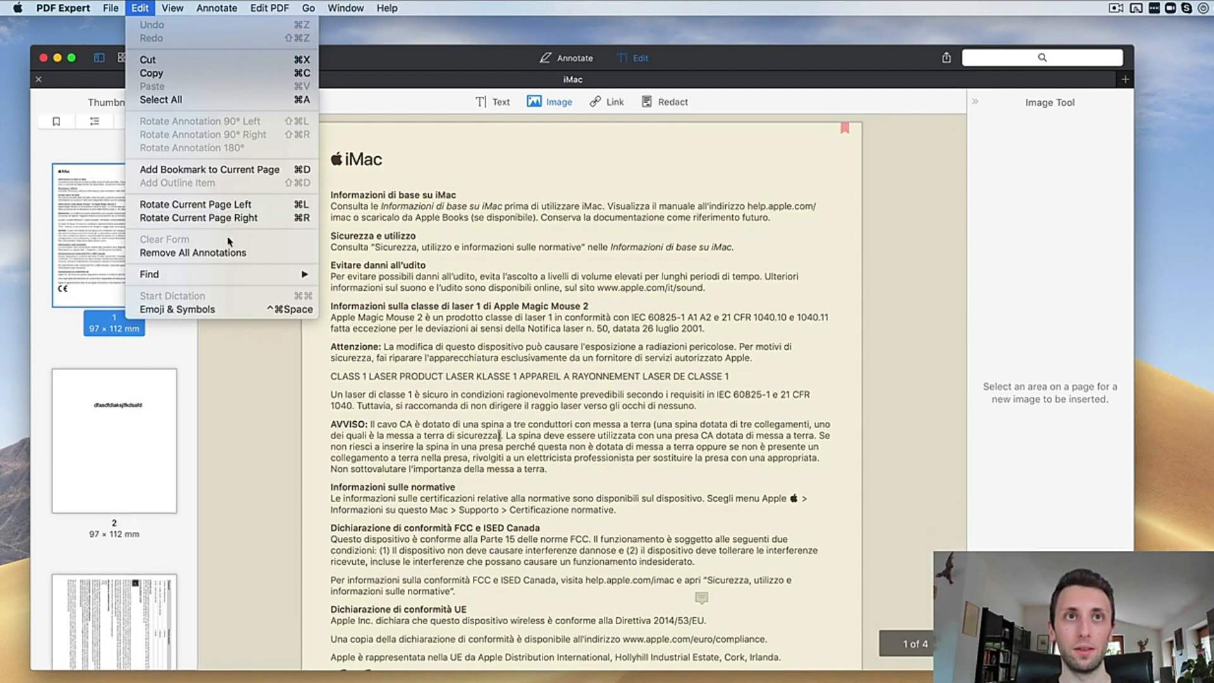
mouse_move(172, 8)
mouse_move(253, 327)
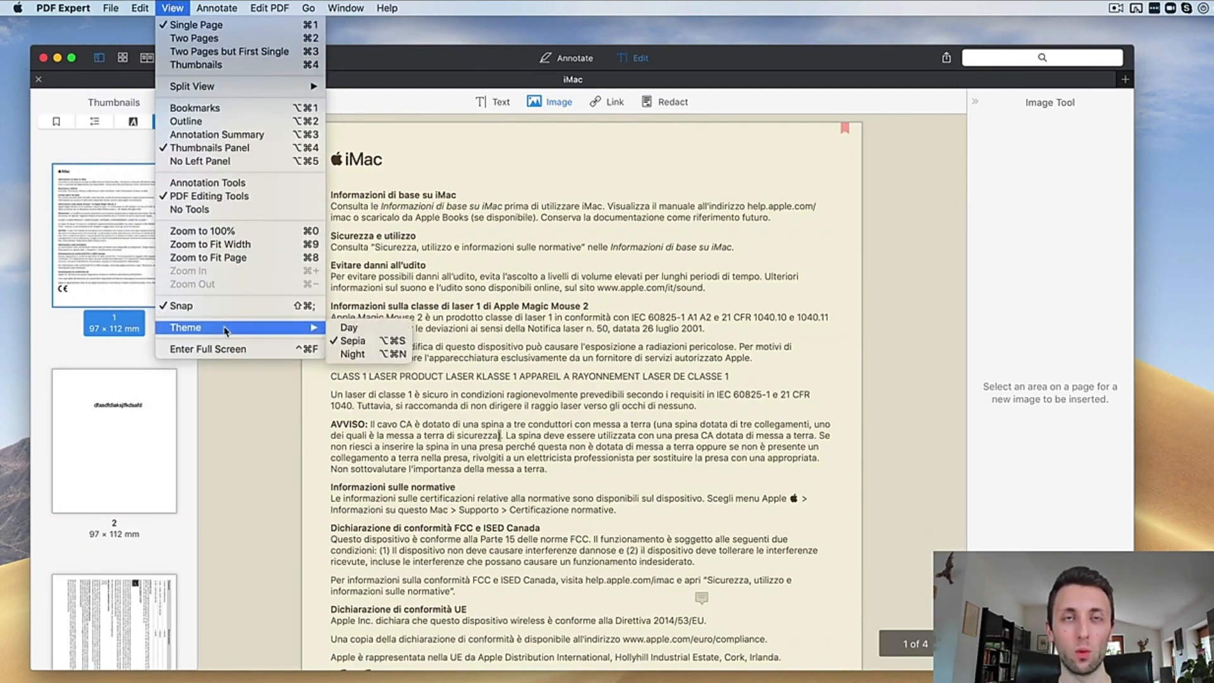
click(355, 355)
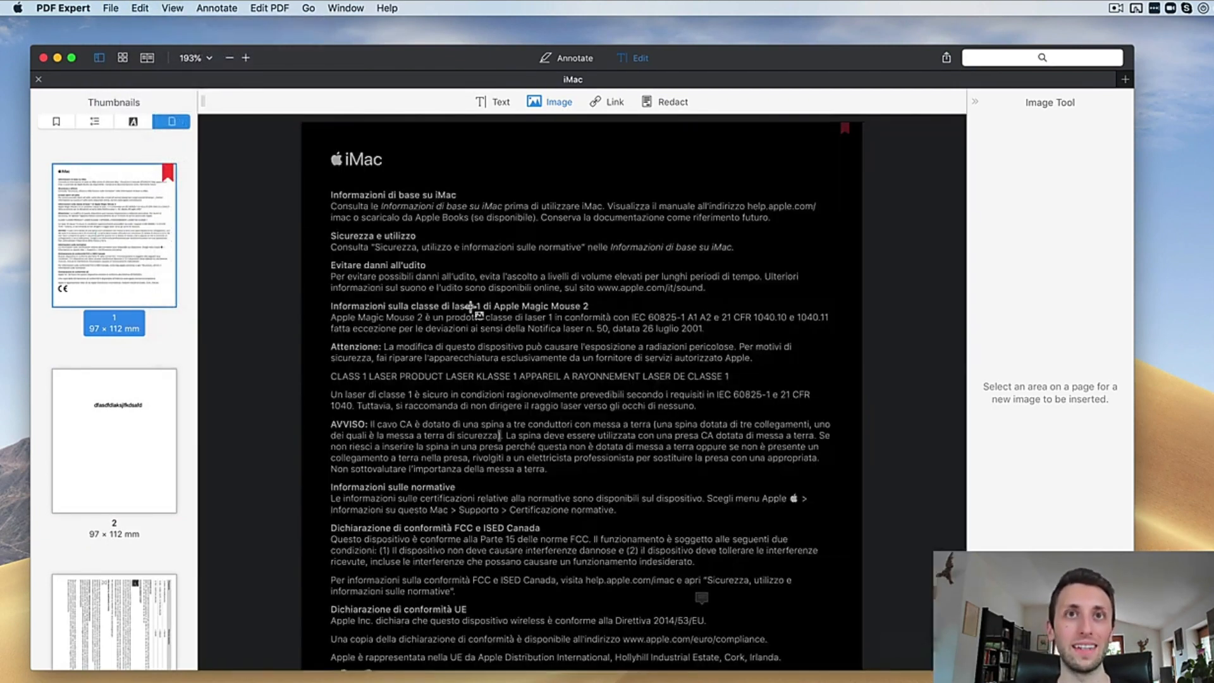
scroll(486, 308, down, 1)
scroll(486, 308, down, 10)
click(194, 8)
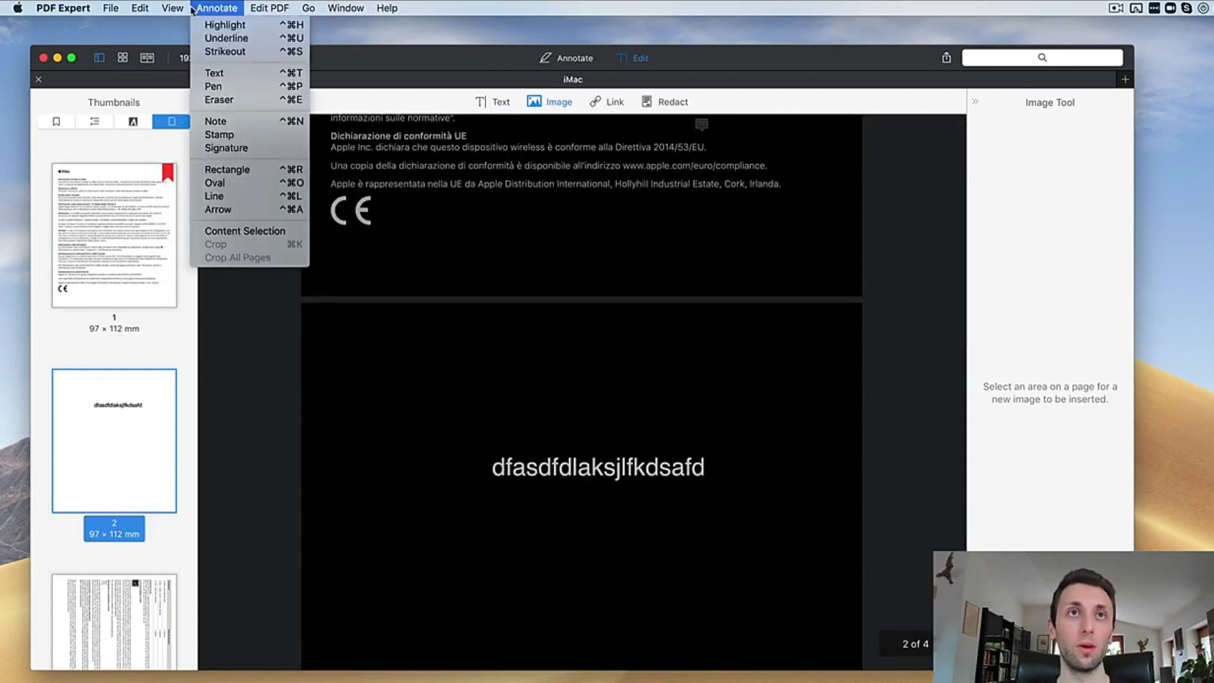